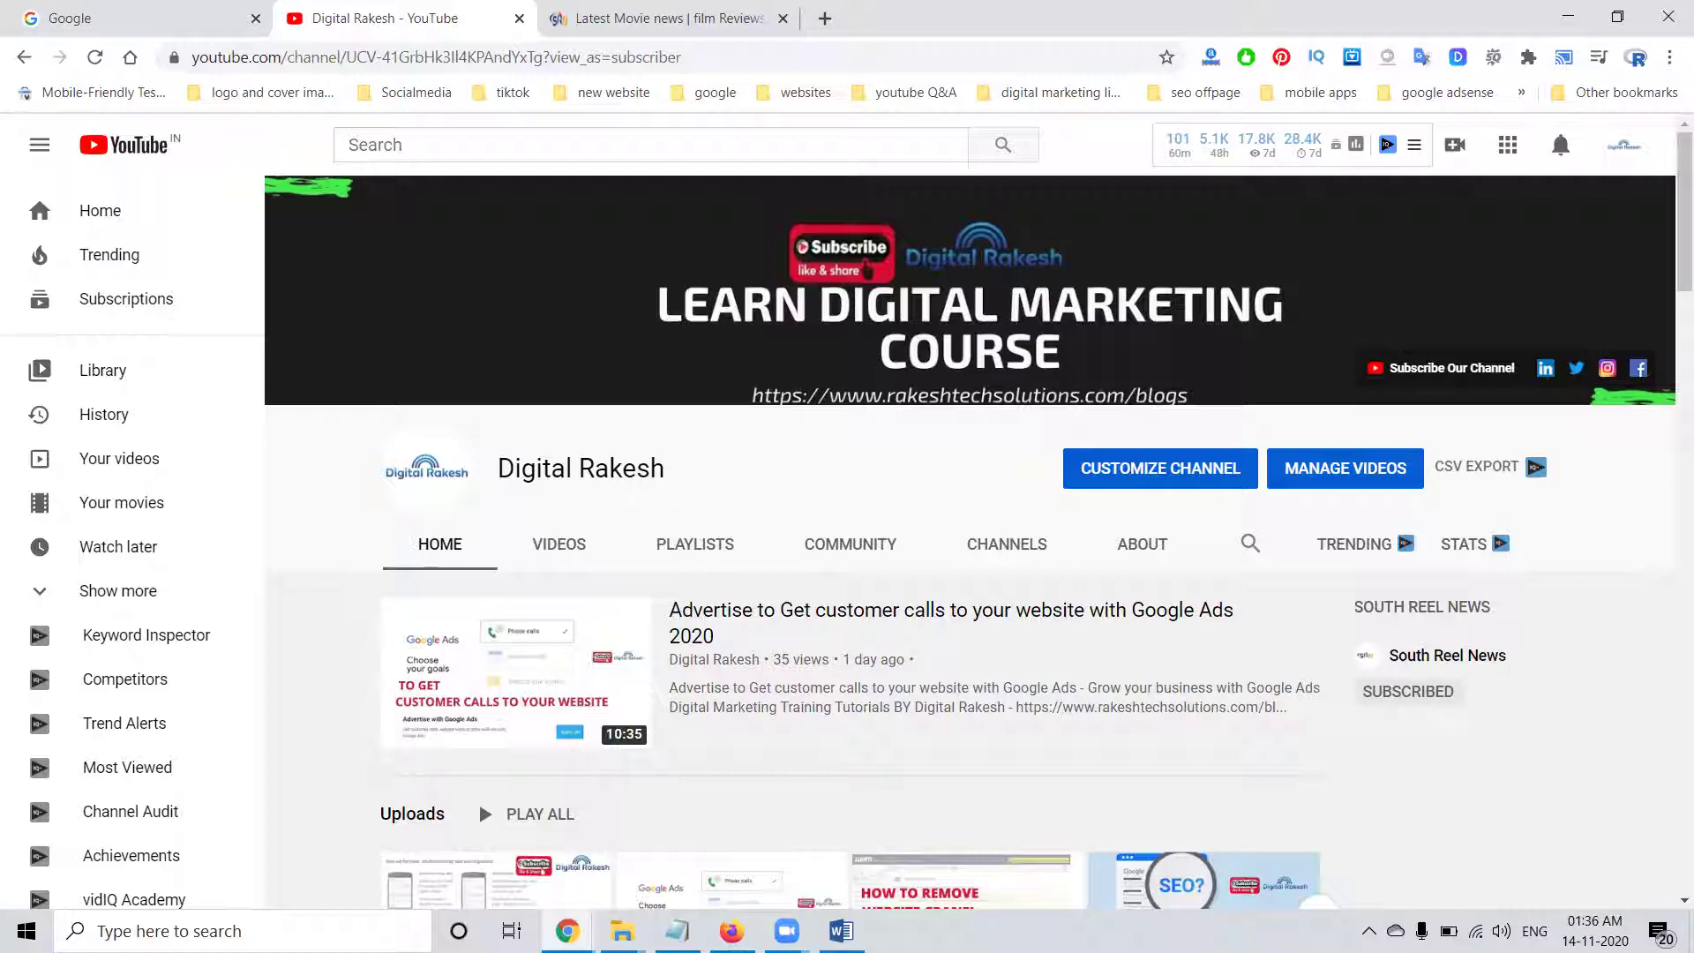
Switch to Google AdSense, show the ad unit overview, and look at the Search engine ad unit's setup options without creating one
{"action": "key", "text": "alt+Tab"}
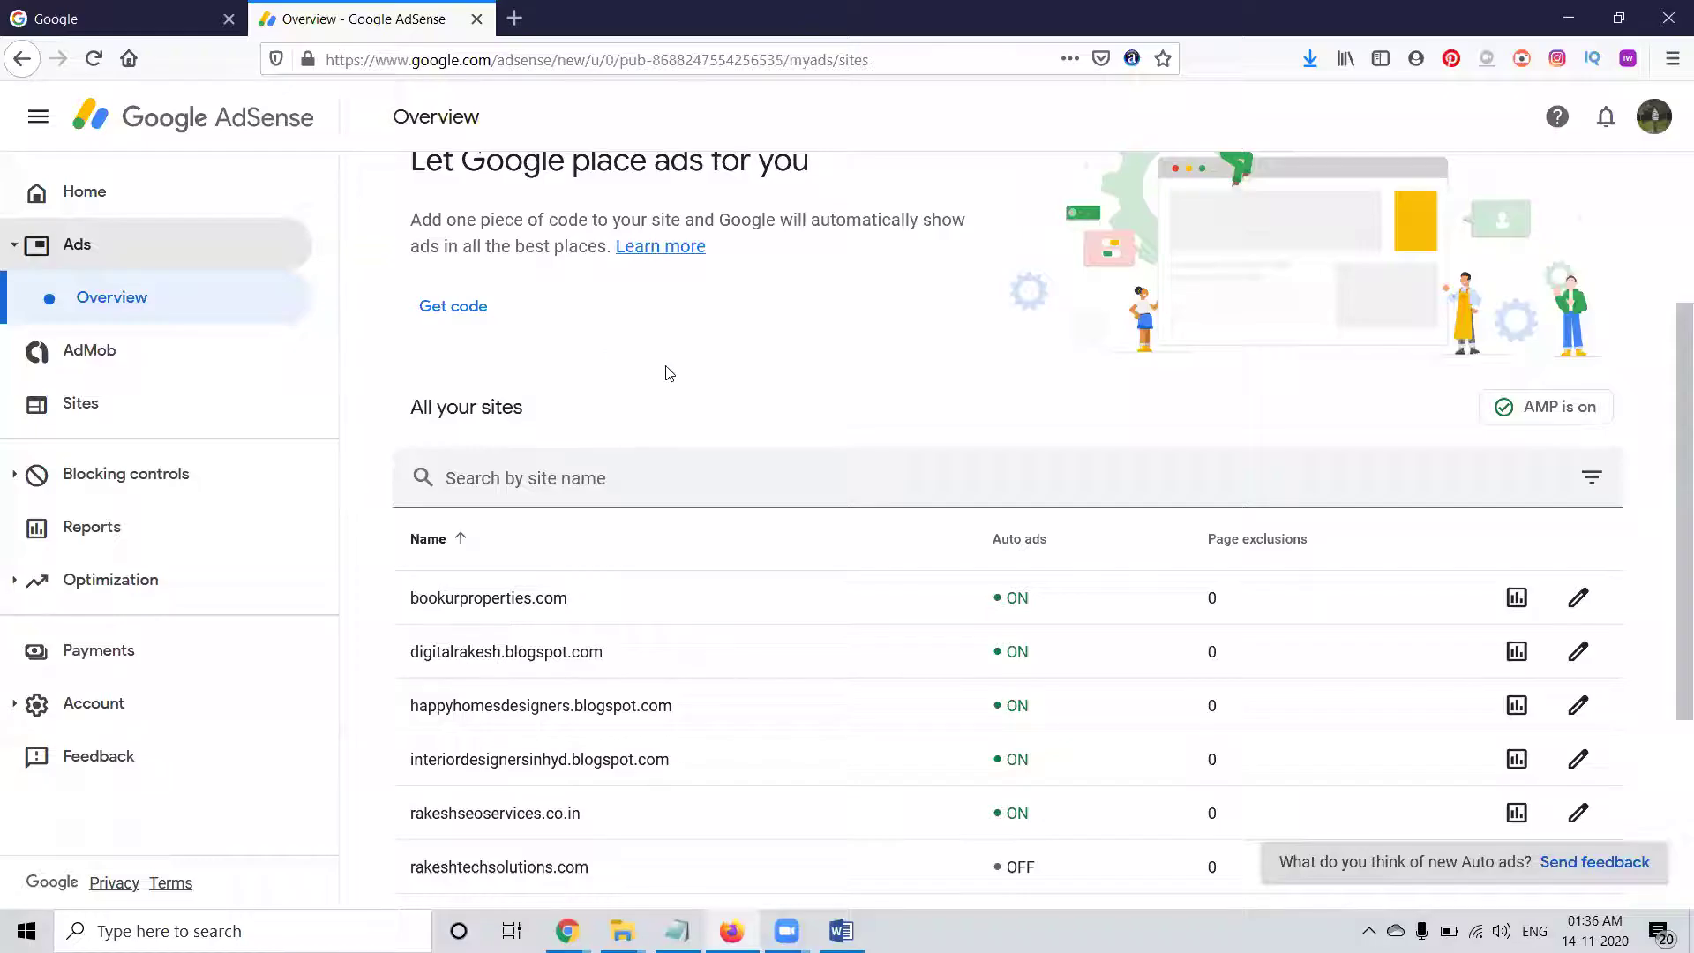
{"action": "scroll", "coordinate": [669, 374], "scroll_direction": "up", "scroll_amount": 3}
{"action": "left_click", "coordinate": [754, 267]}
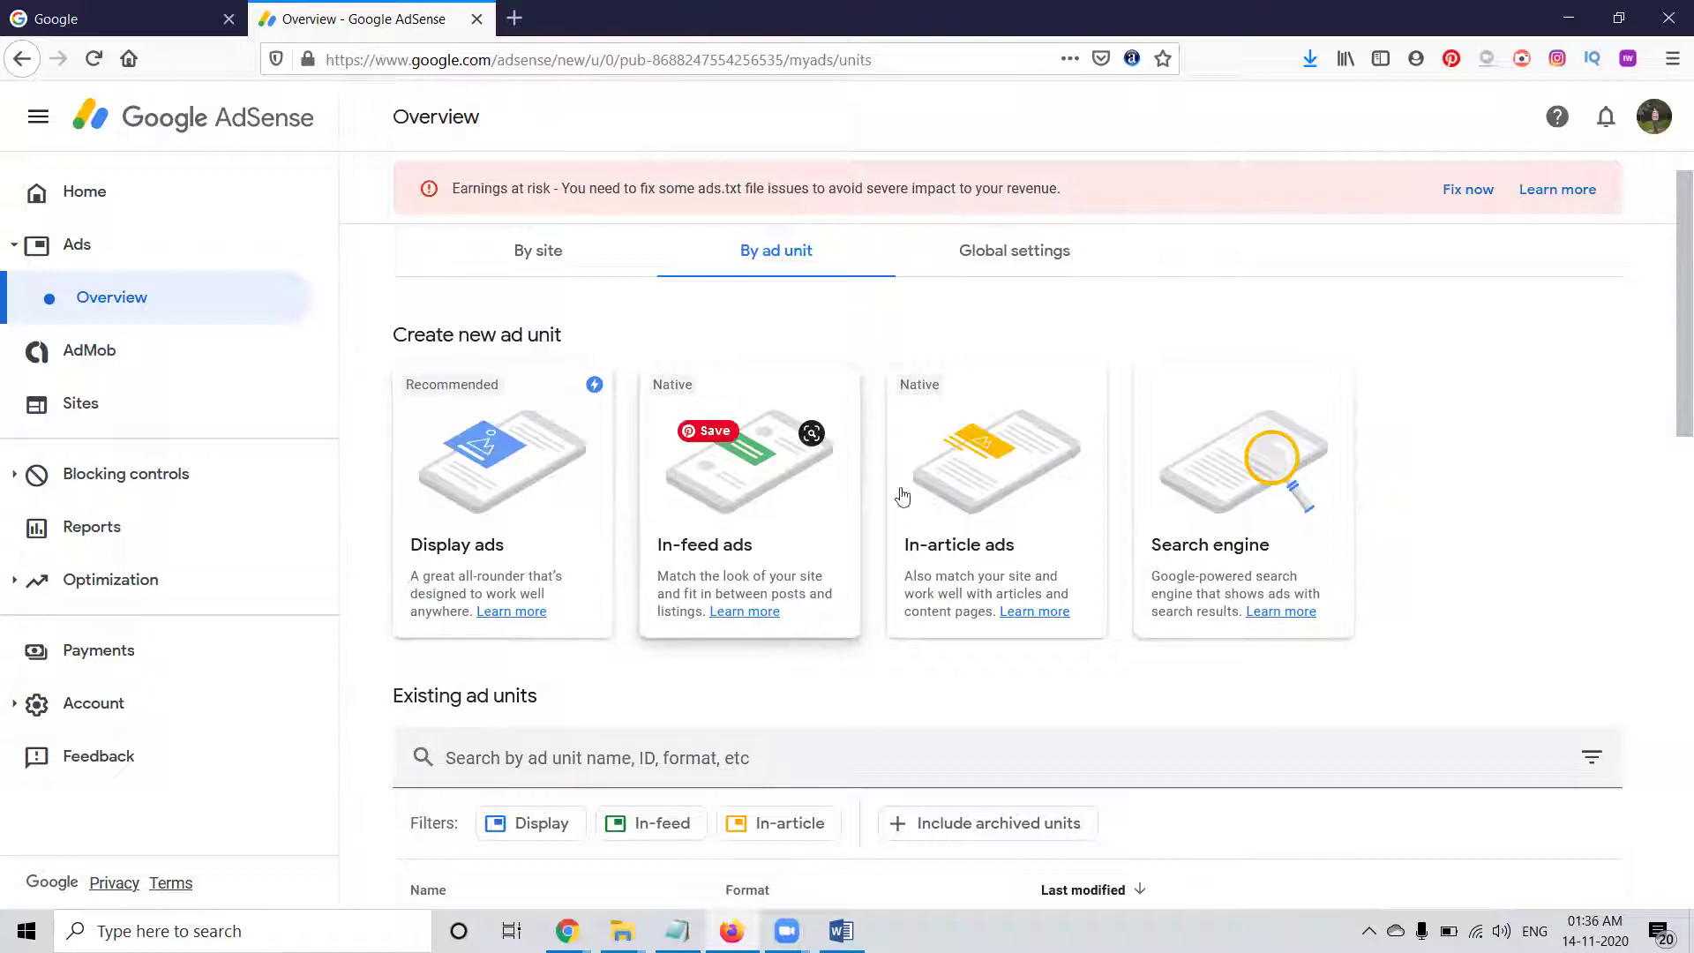
{"action": "left_click", "coordinate": [1186, 471]}
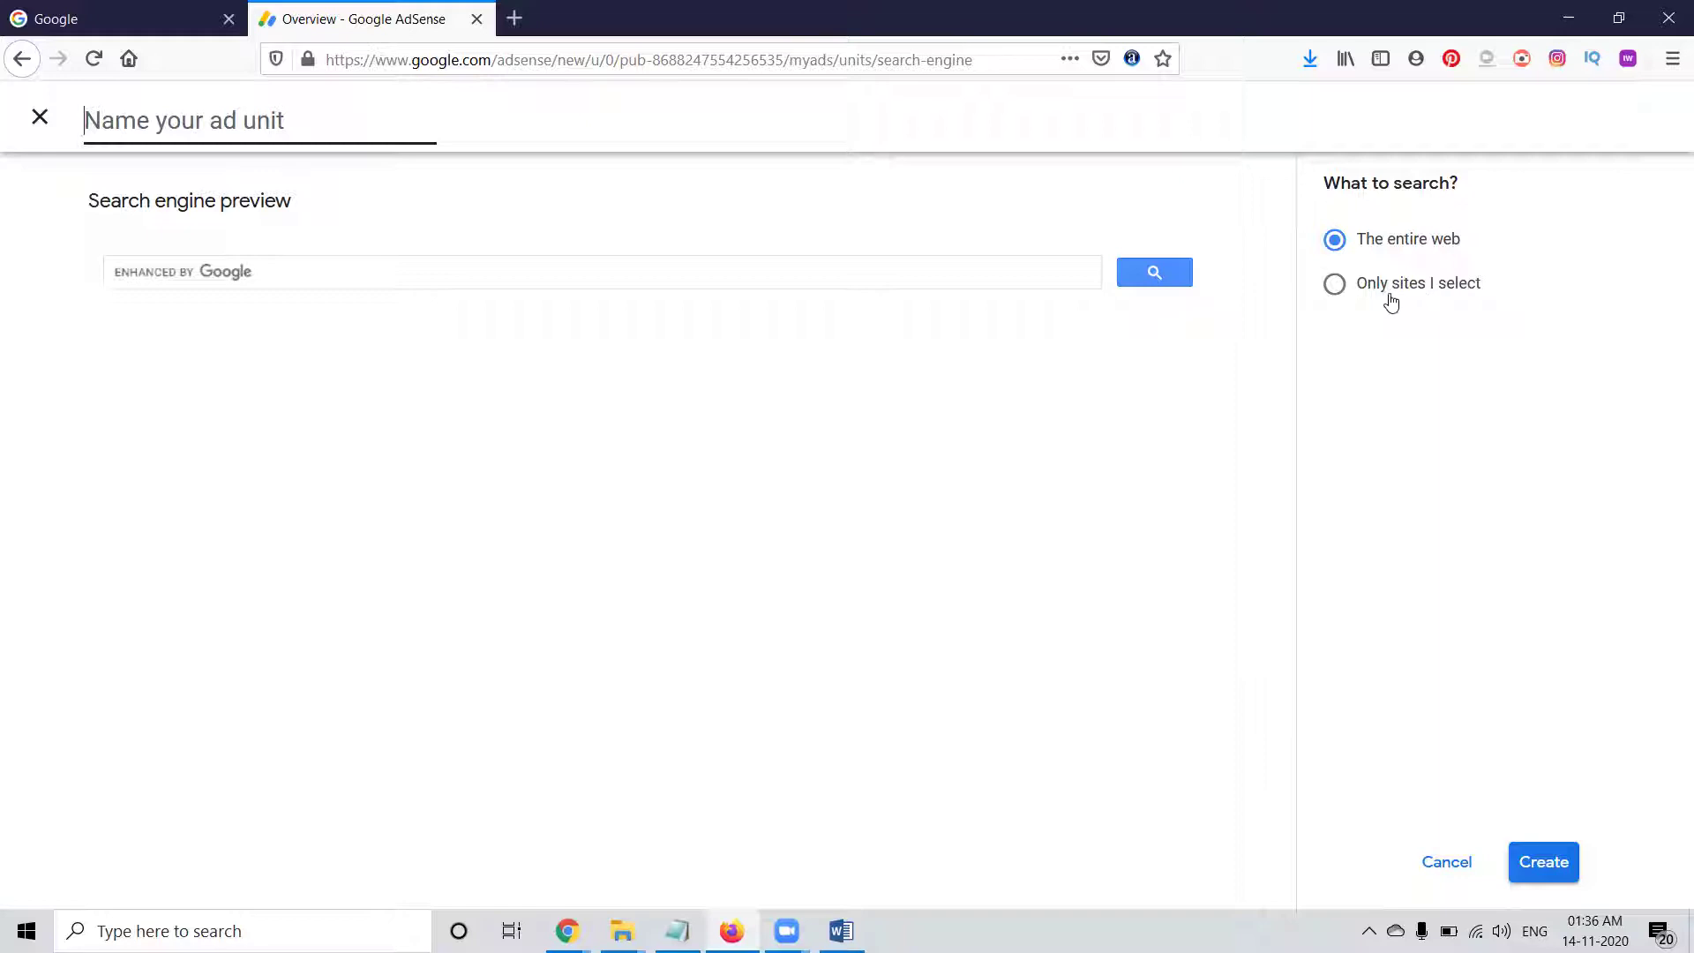
{"action": "left_click", "coordinate": [40, 119]}
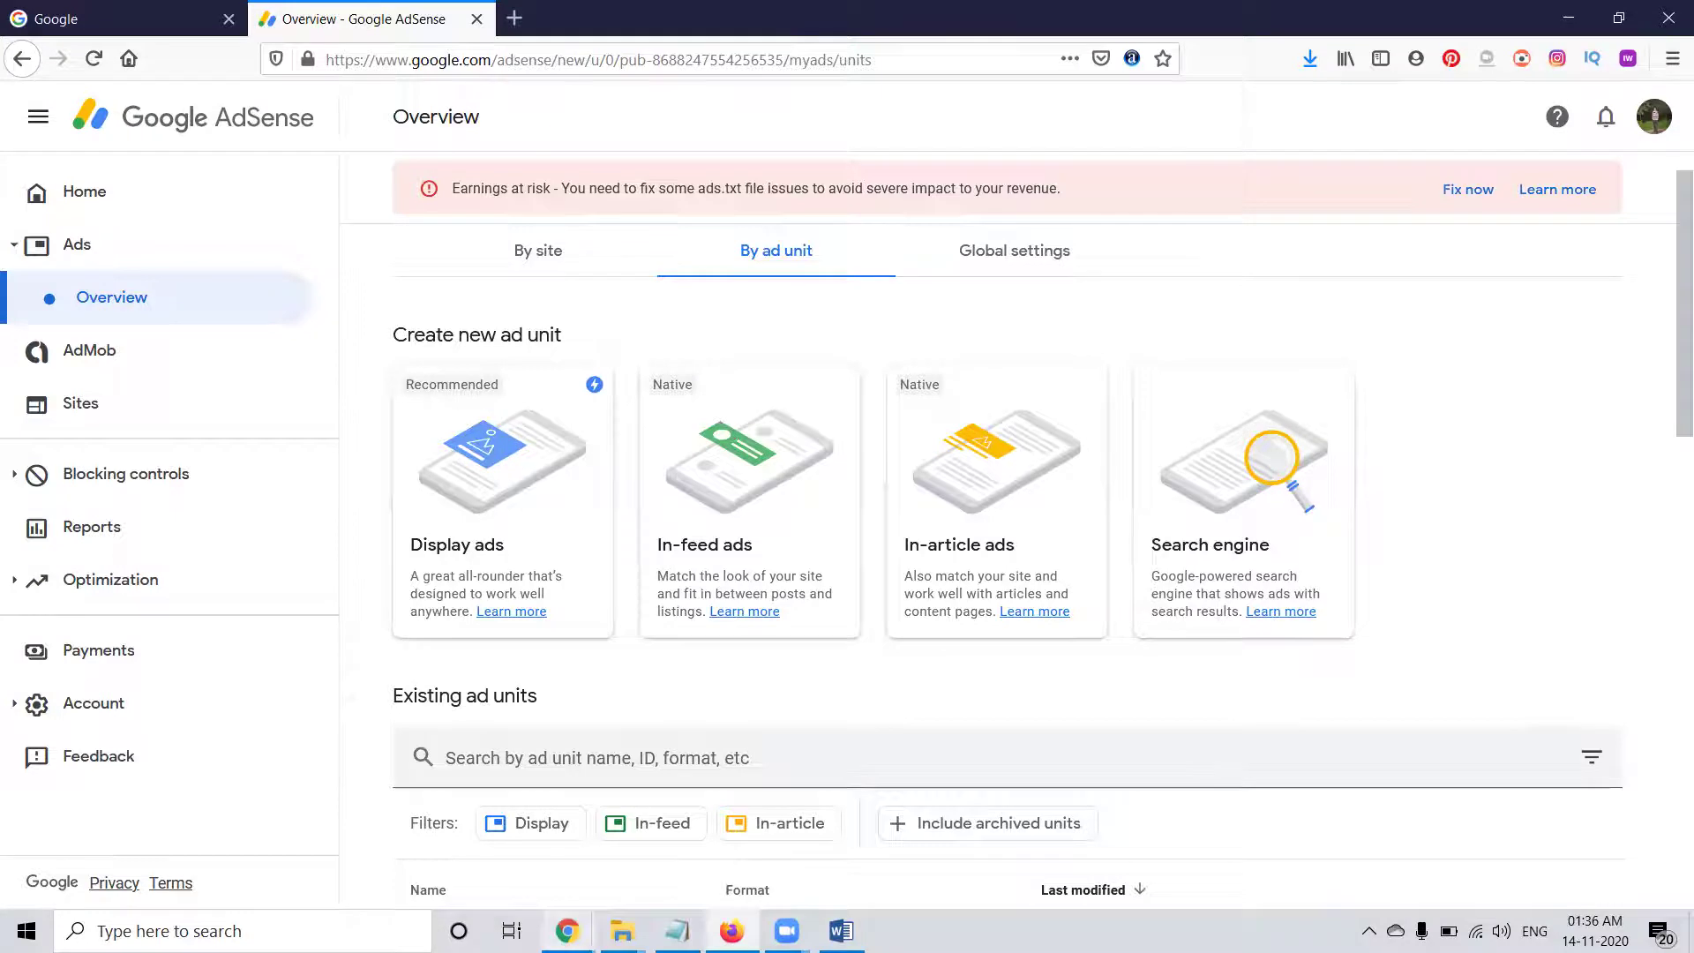
Switch to Chrome and view the ads placed on the southreelnews.com home page
{"action": "mouse_move", "coordinate": [566, 931]}
{"action": "left_click", "coordinate": [488, 858]}
{"action": "left_click", "coordinate": [706, 18]}
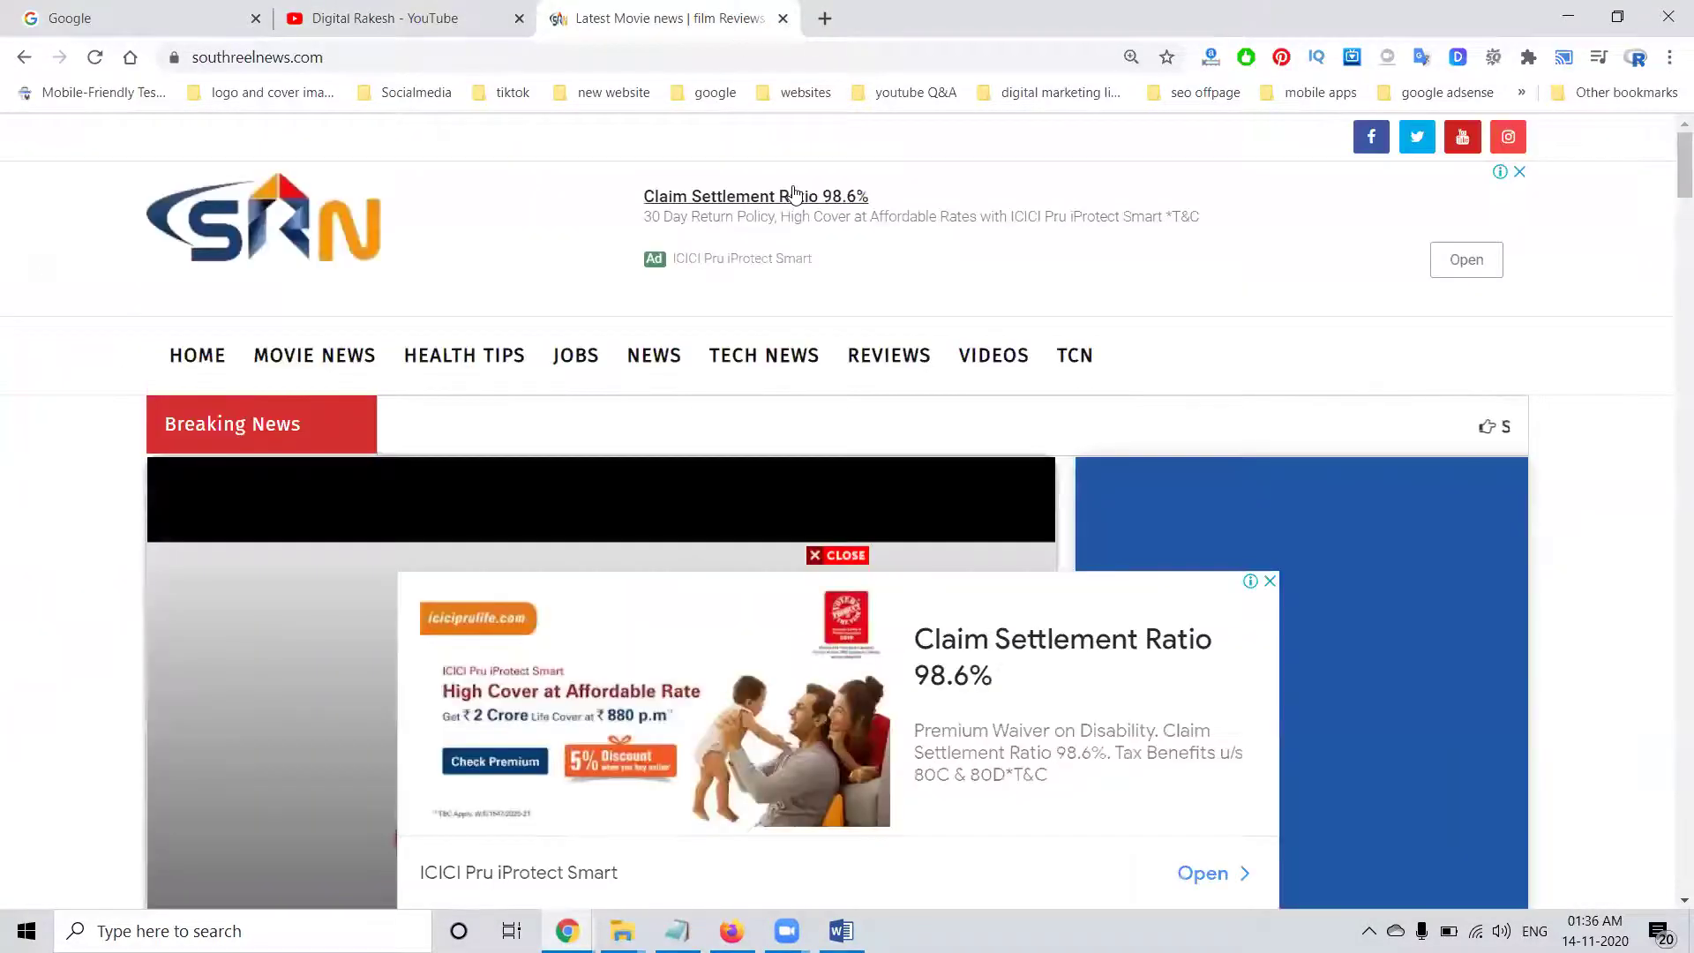
{"action": "scroll", "coordinate": [783, 510], "scroll_direction": "down", "scroll_amount": 1}
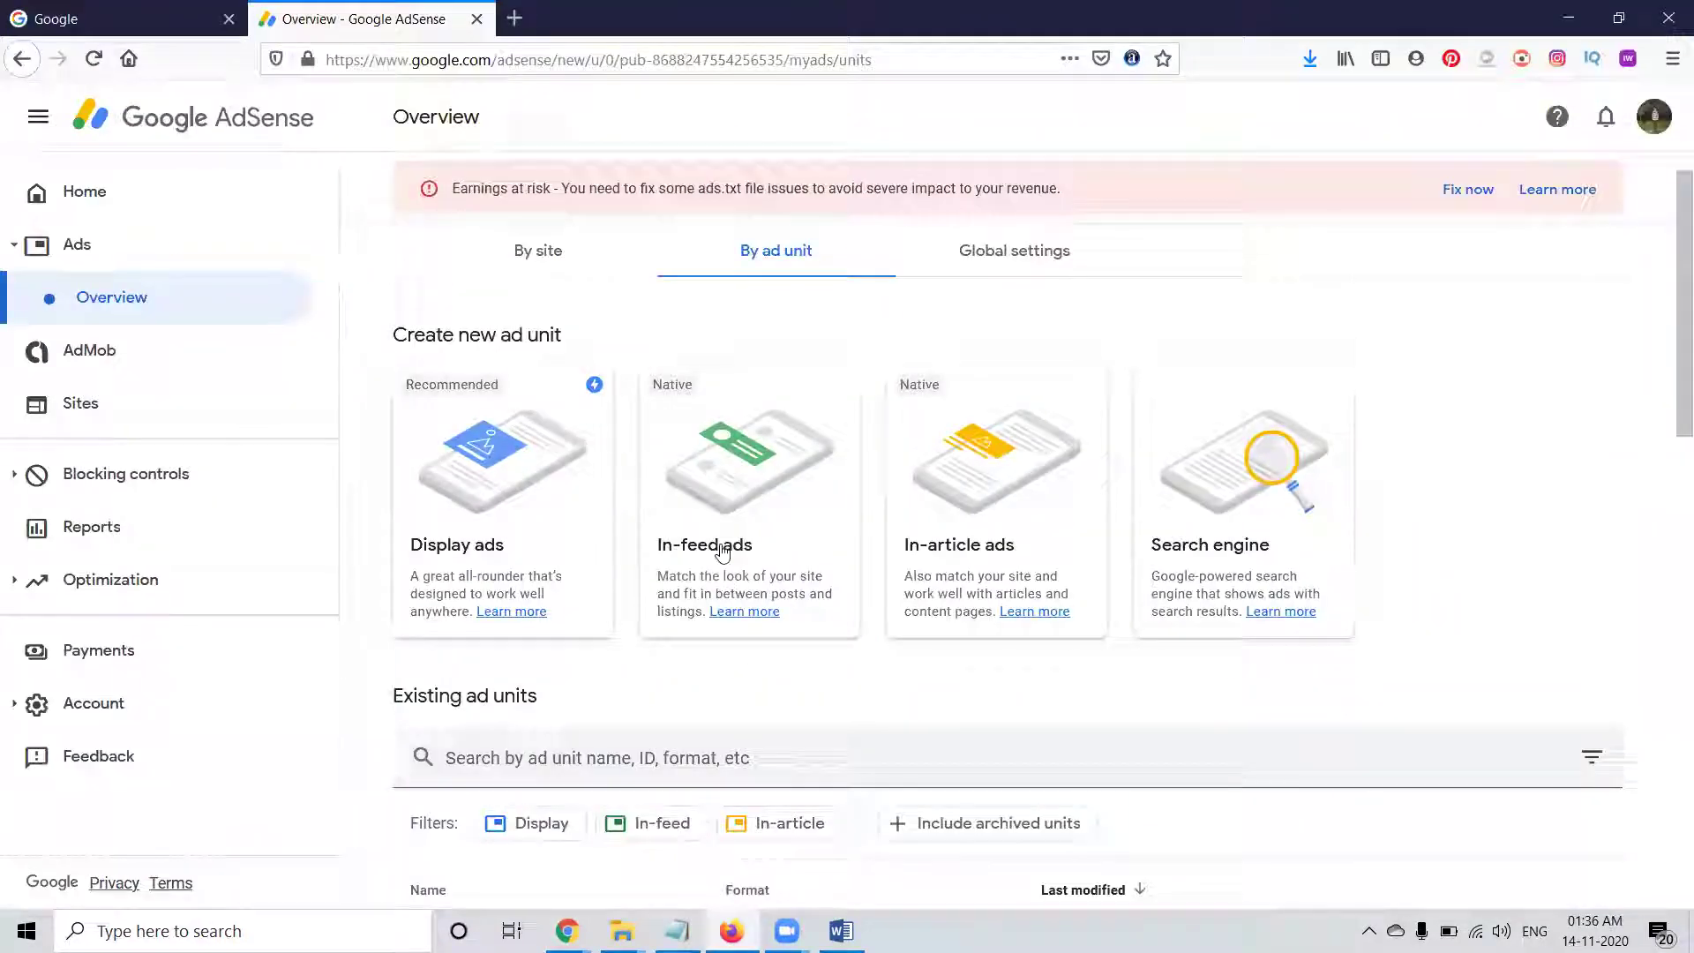
Filter the existing AdSense ad units by Display and In-feed, then narrow the list to In-feed only
{"action": "scroll", "coordinate": [706, 512], "scroll_direction": "down", "scroll_amount": 5}
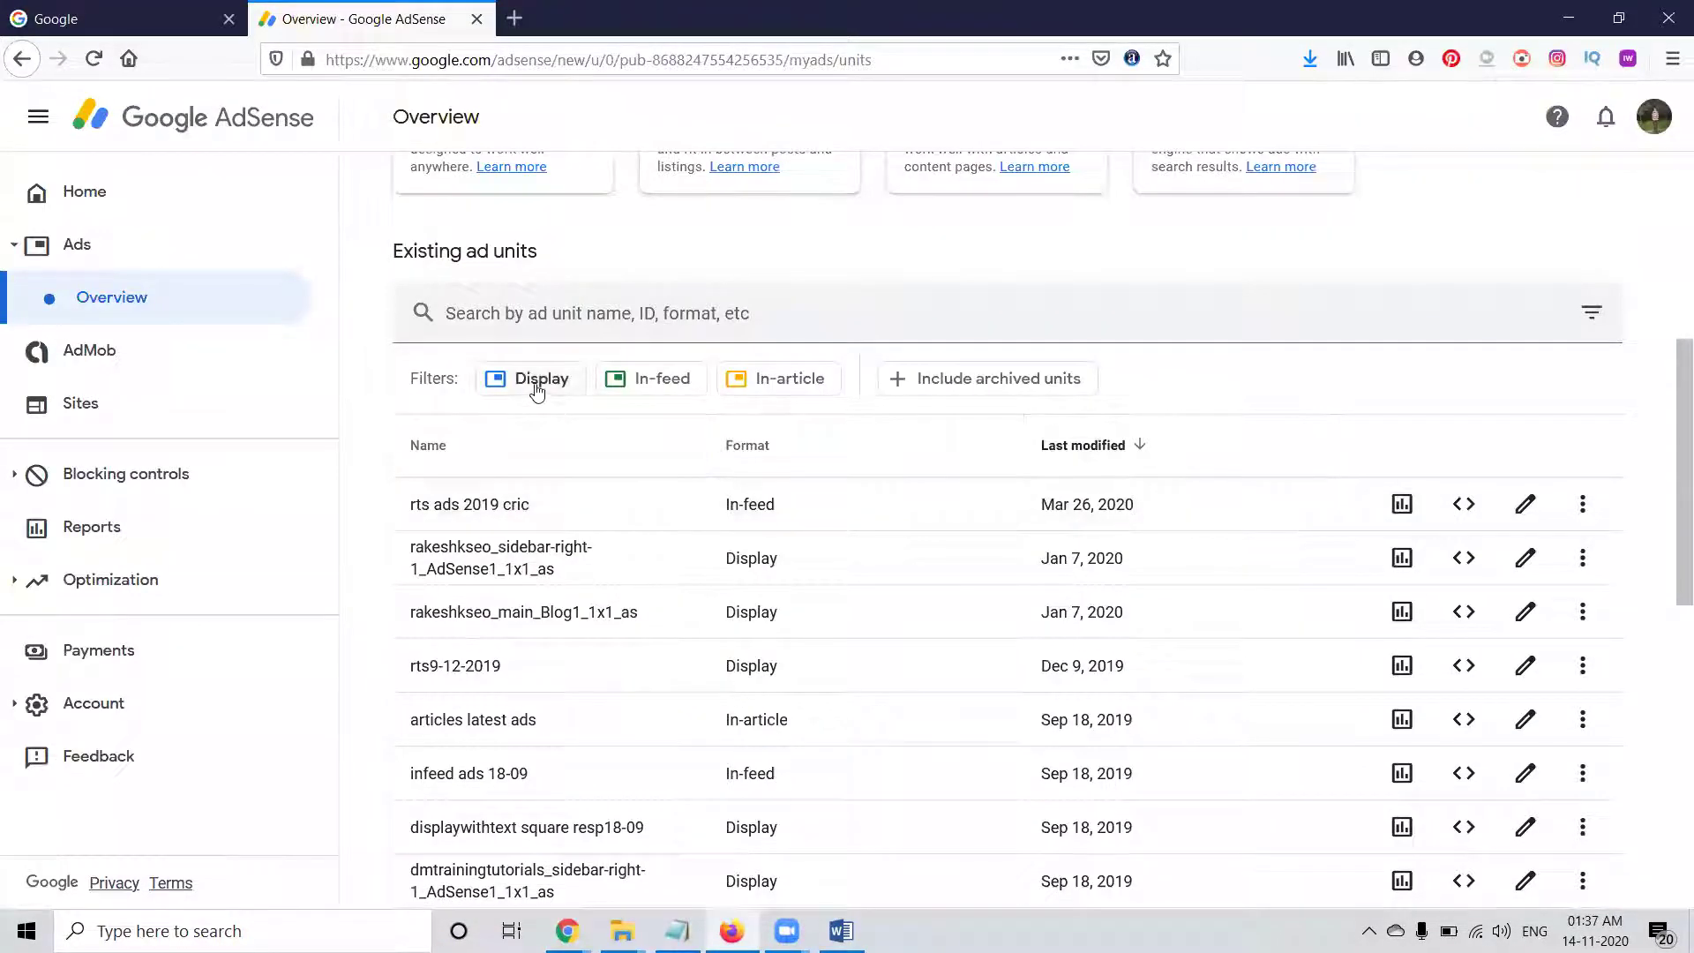
{"action": "left_click", "coordinate": [537, 391]}
{"action": "scroll", "coordinate": [1070, 584], "scroll_direction": "down", "scroll_amount": 3}
{"action": "scroll", "coordinate": [1068, 584], "scroll_direction": "up", "scroll_amount": 3}
{"action": "left_click", "coordinate": [668, 386]}
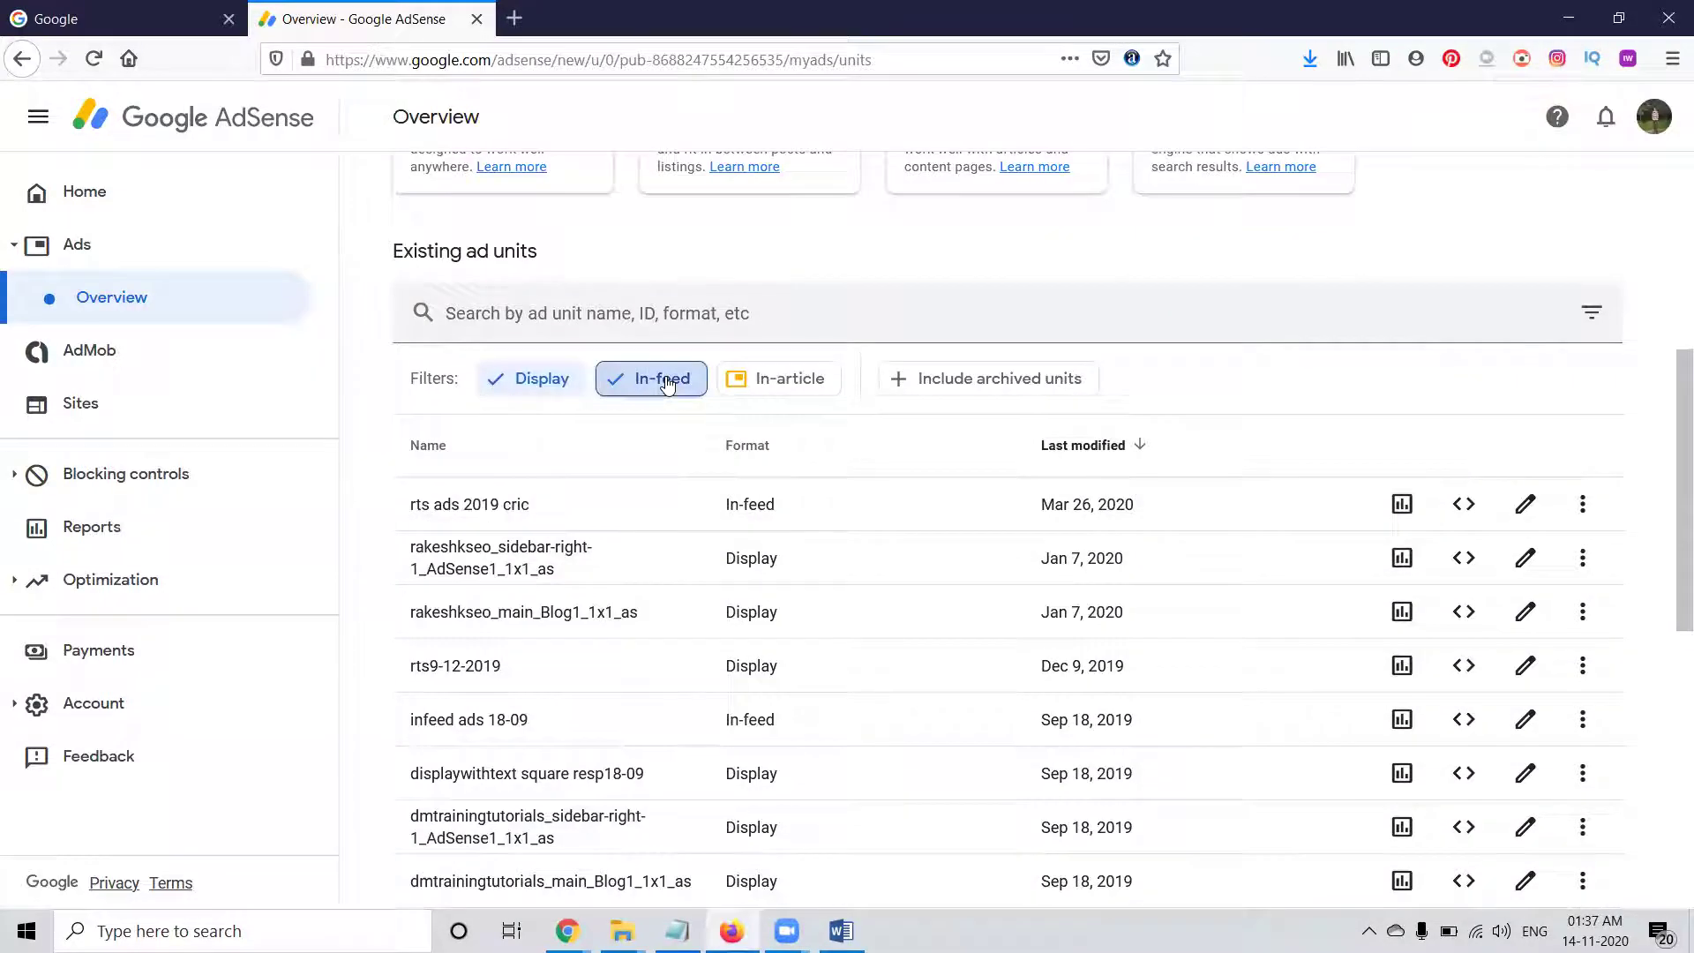
{"action": "left_click", "coordinate": [530, 378]}
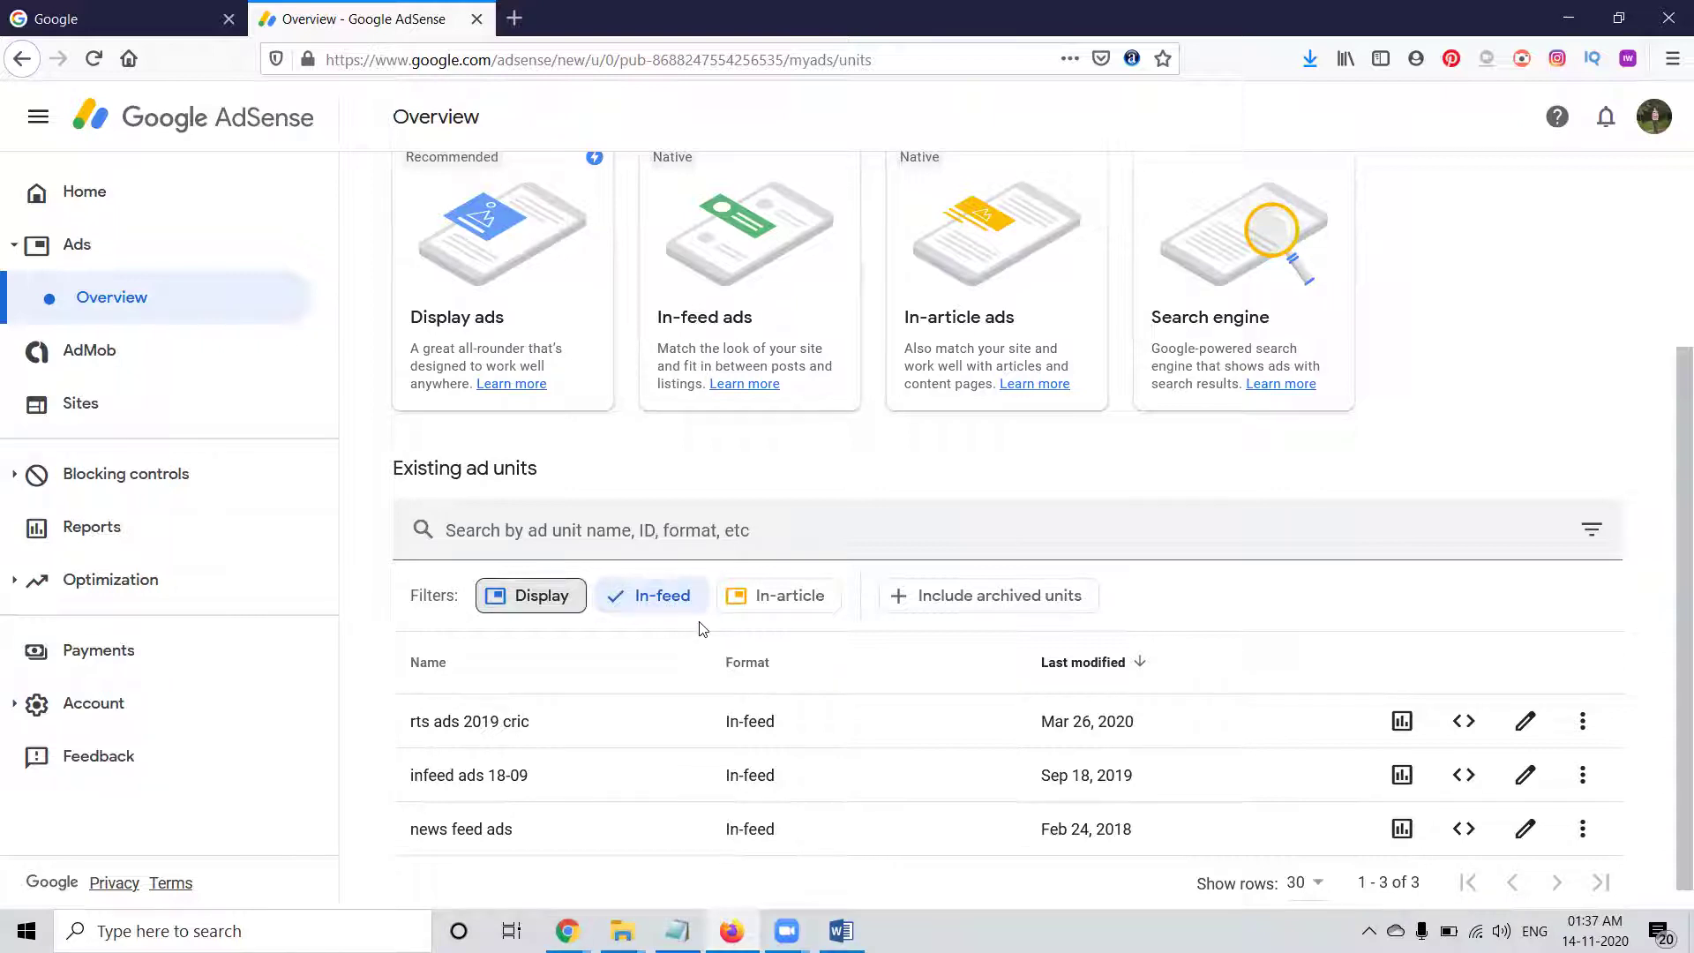
Look at the creation options for a new In-feed ad and leave without creating it
{"action": "scroll", "coordinate": [757, 380], "scroll_direction": "up", "scroll_amount": 1}
{"action": "left_click", "coordinate": [761, 388]}
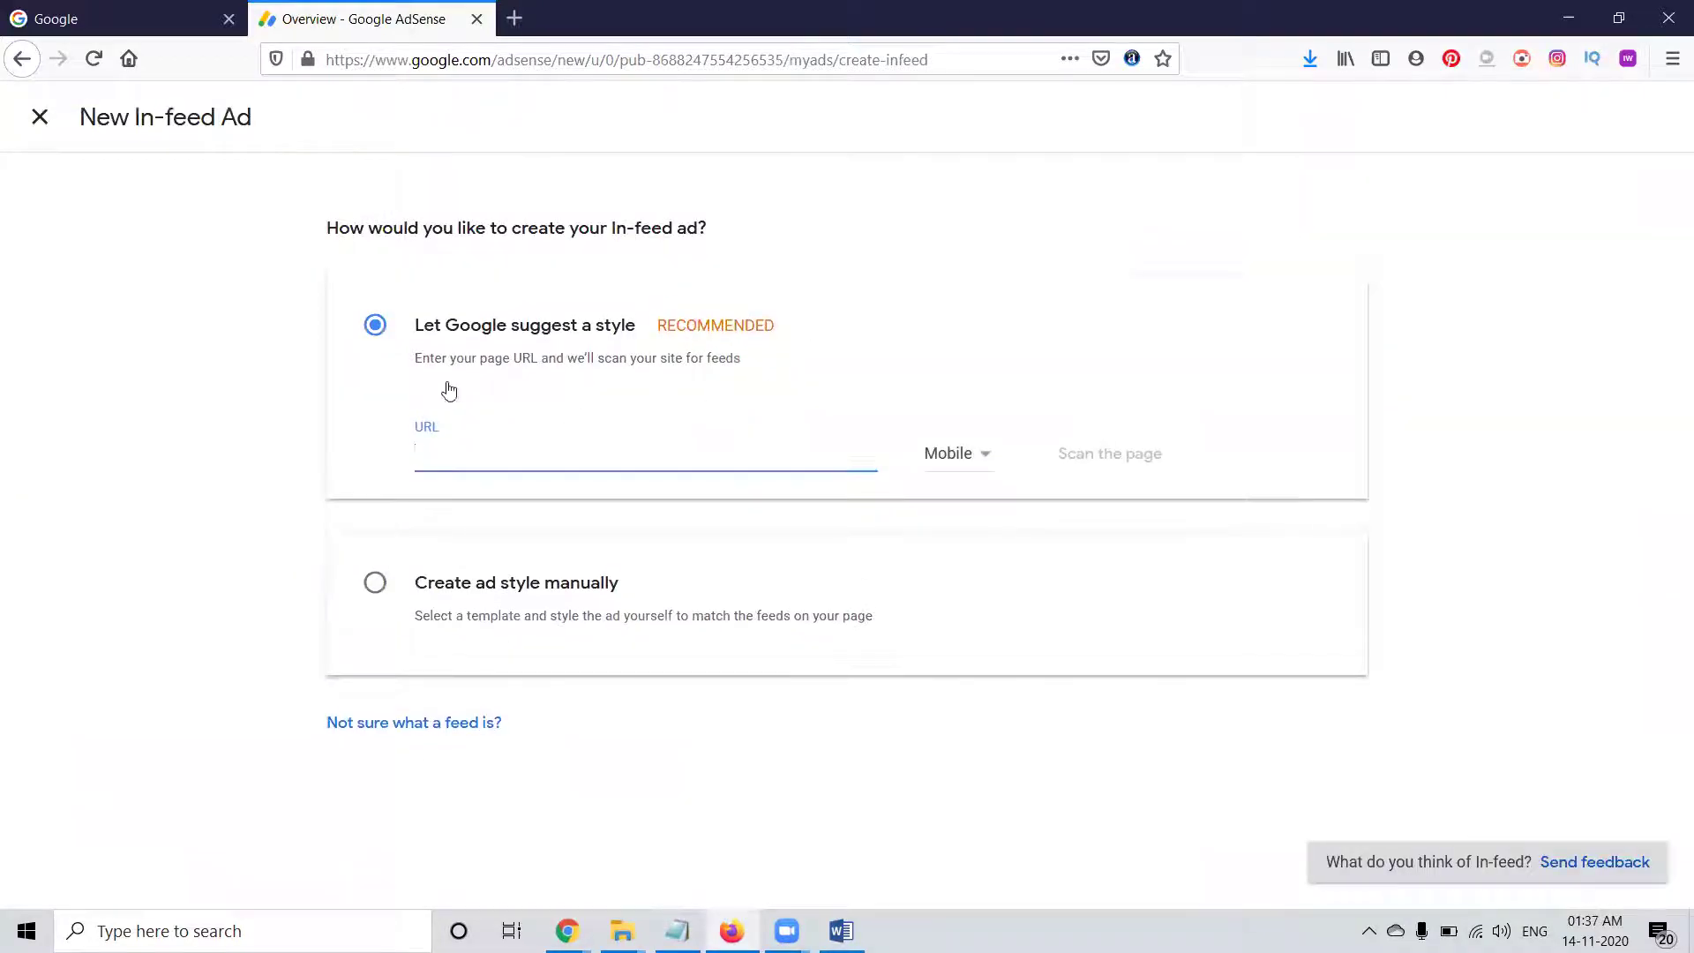
{"action": "left_click", "coordinate": [37, 124]}
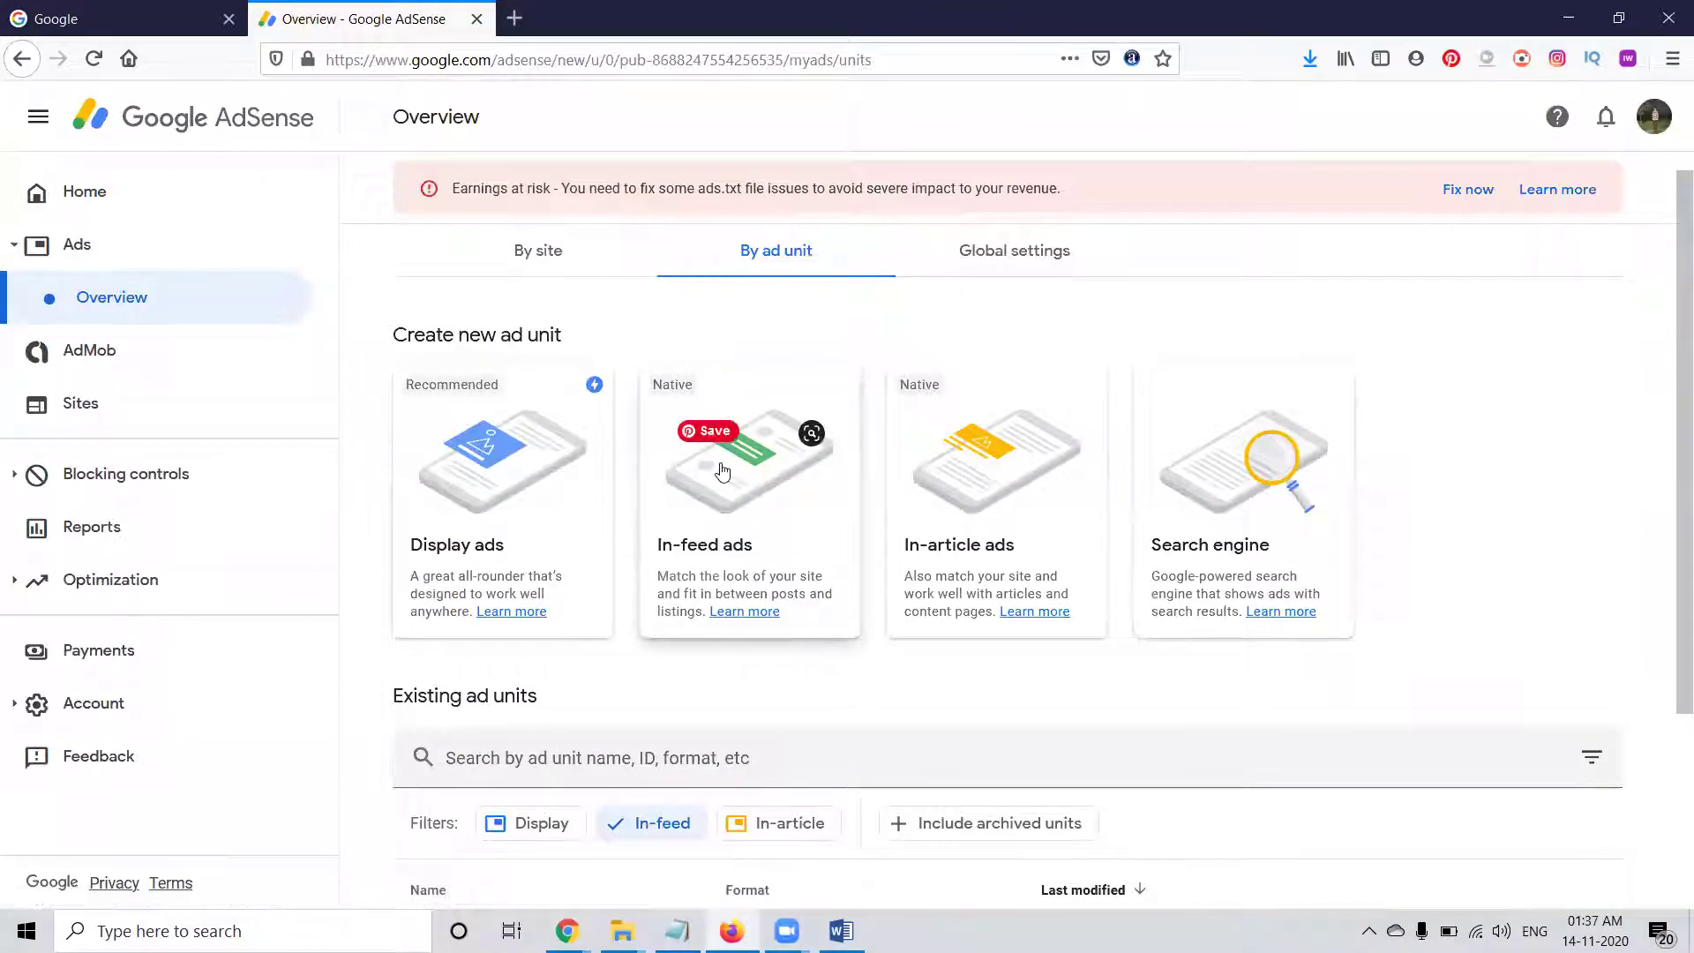
Replace the In-feed filter on the existing ad units with the In-article and Display filters
{"action": "scroll", "coordinate": [722, 473], "scroll_direction": "down", "scroll_amount": 3}
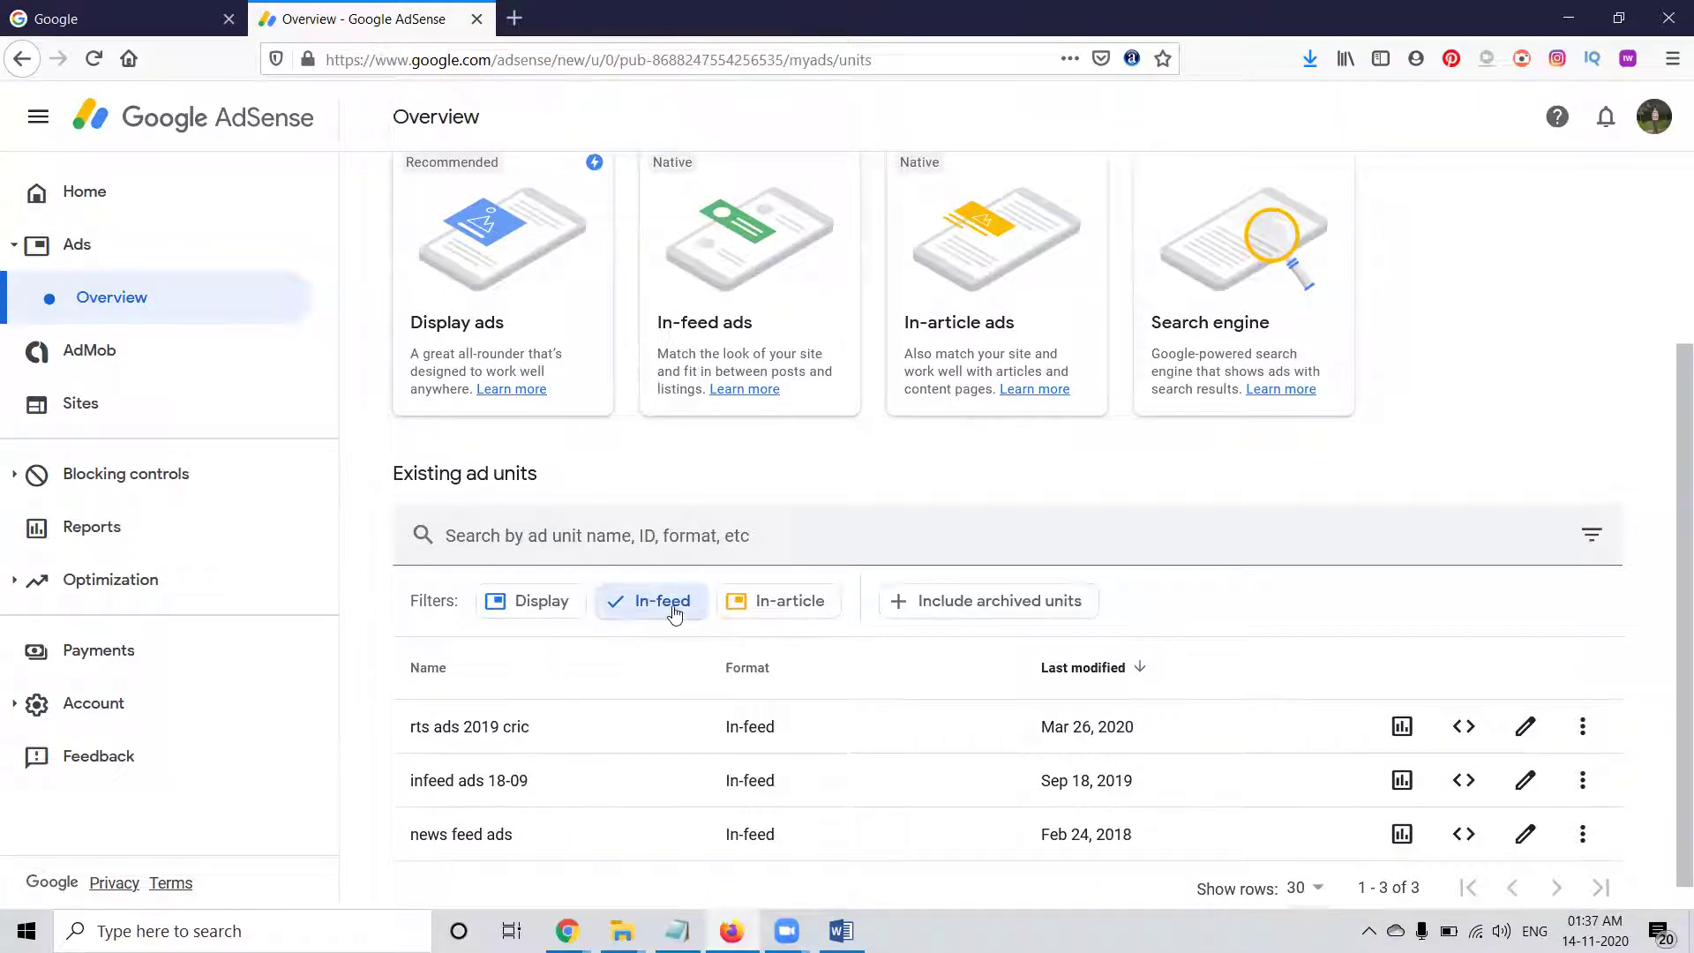
{"action": "left_click", "coordinate": [657, 605]}
{"action": "left_click", "coordinate": [759, 606]}
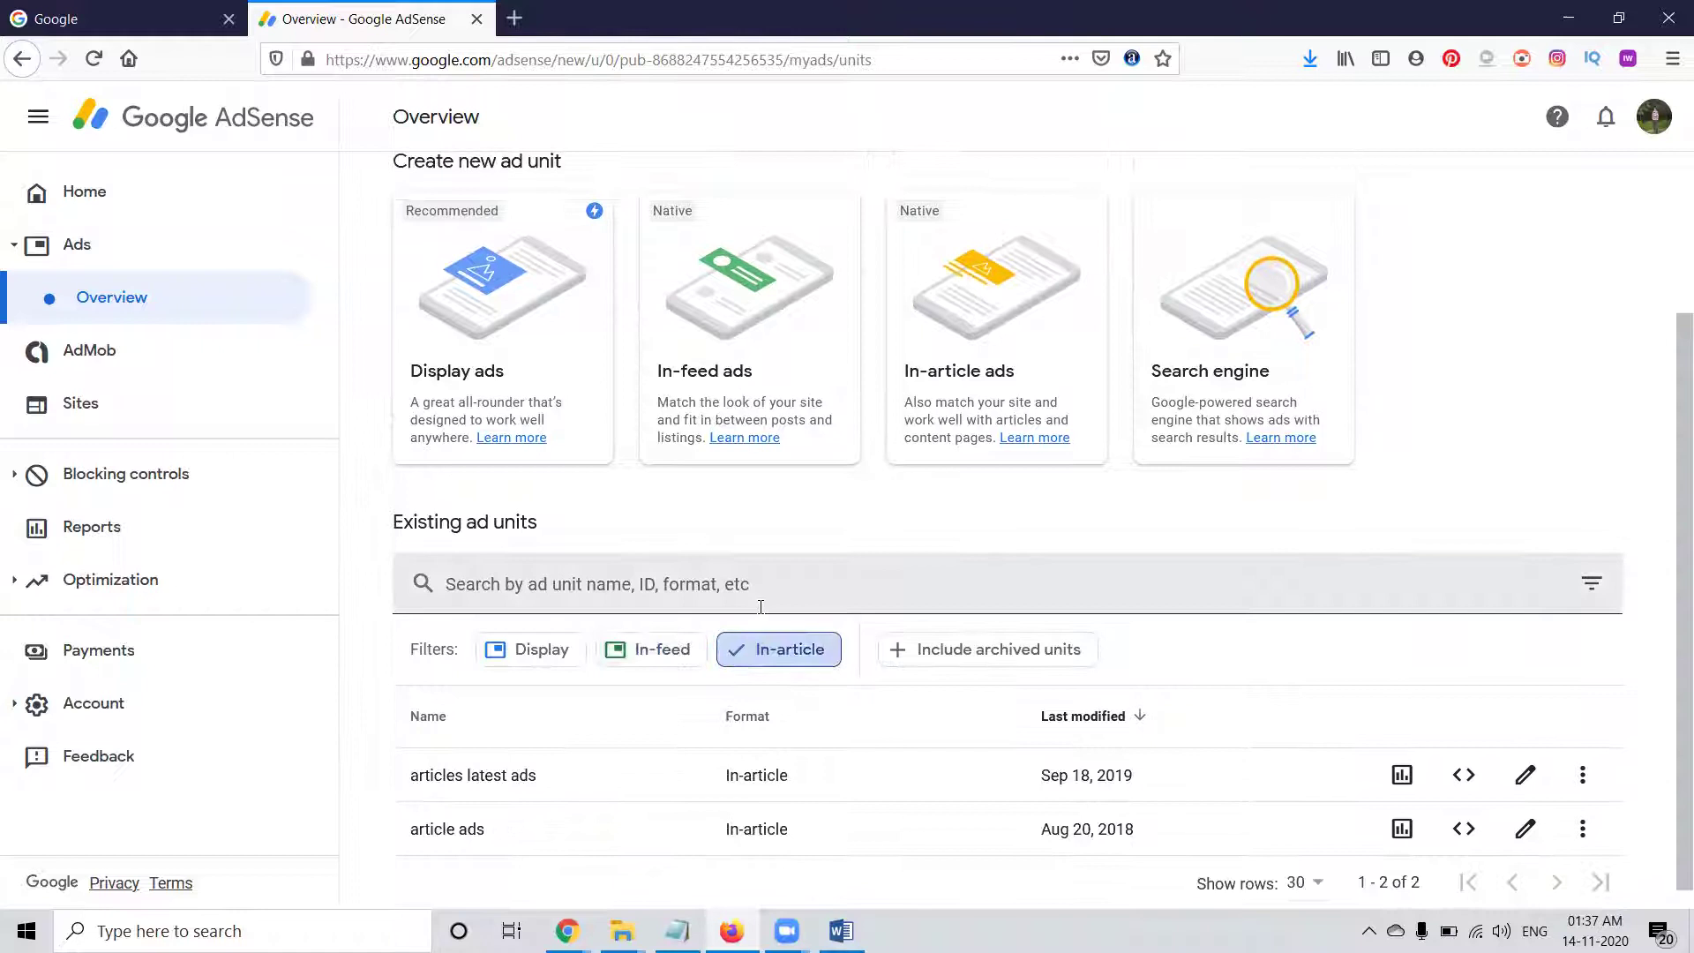
{"action": "left_click", "coordinate": [565, 651]}
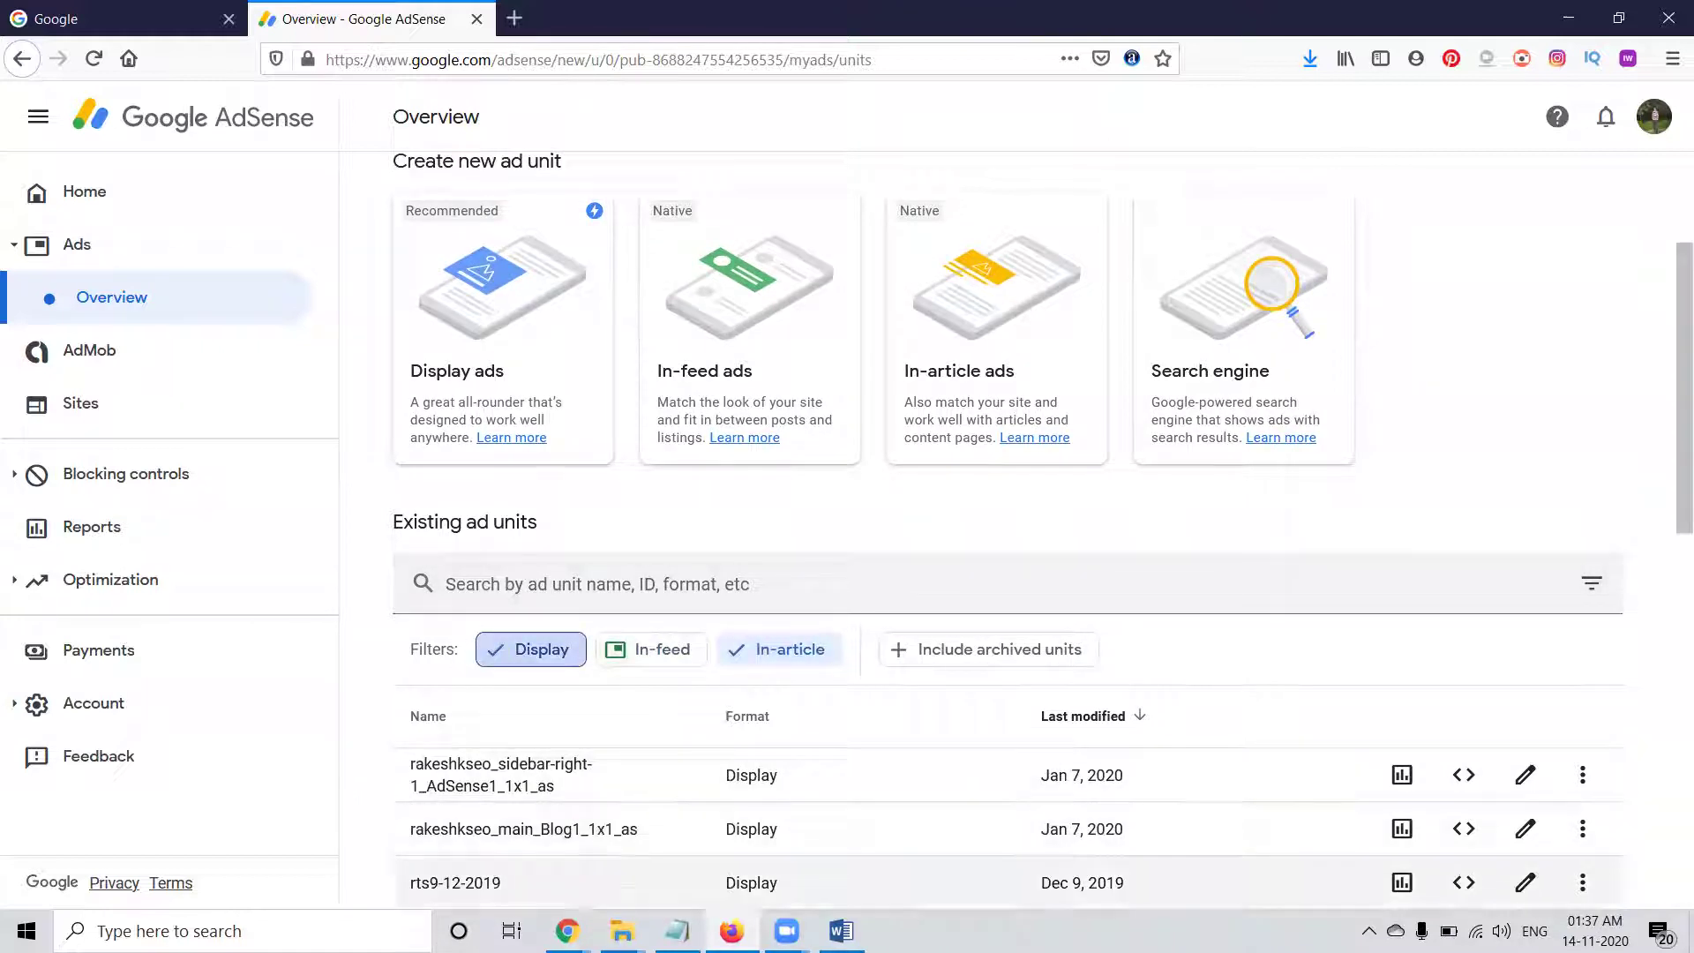
Switch to Chrome and view the cPanel main page for southreelnews.com
{"action": "mouse_move", "coordinate": [567, 931]}
{"action": "left_click", "coordinate": [445, 830]}
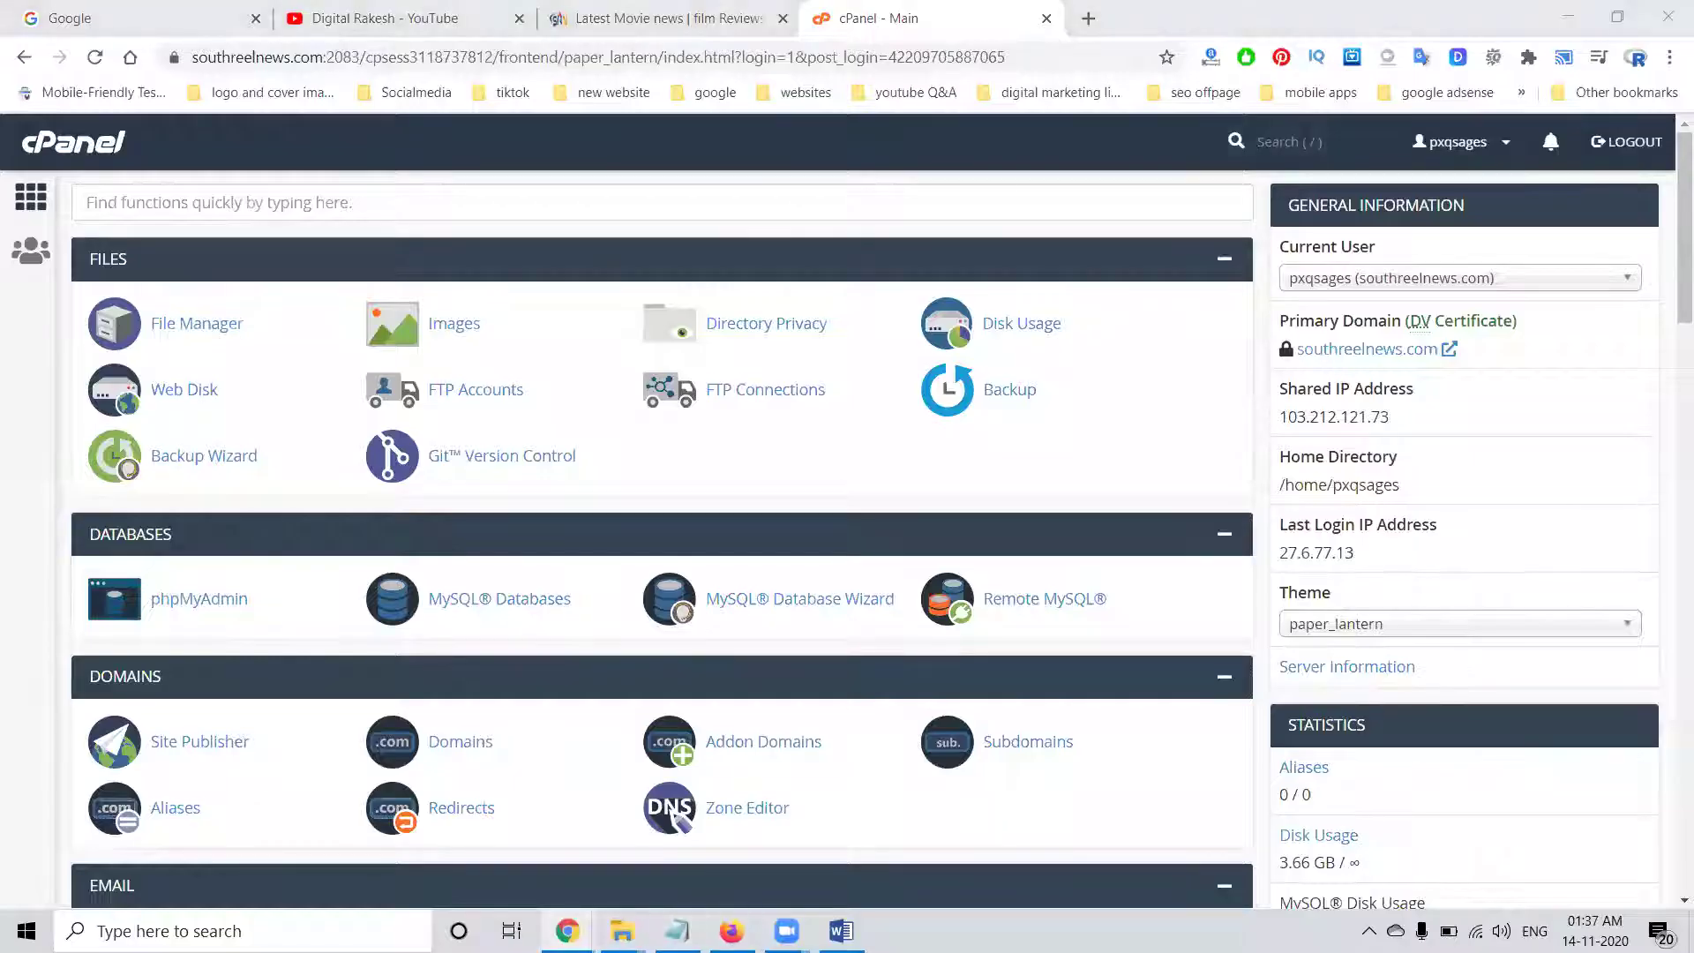
{"action": "mouse_move", "coordinate": [568, 931]}
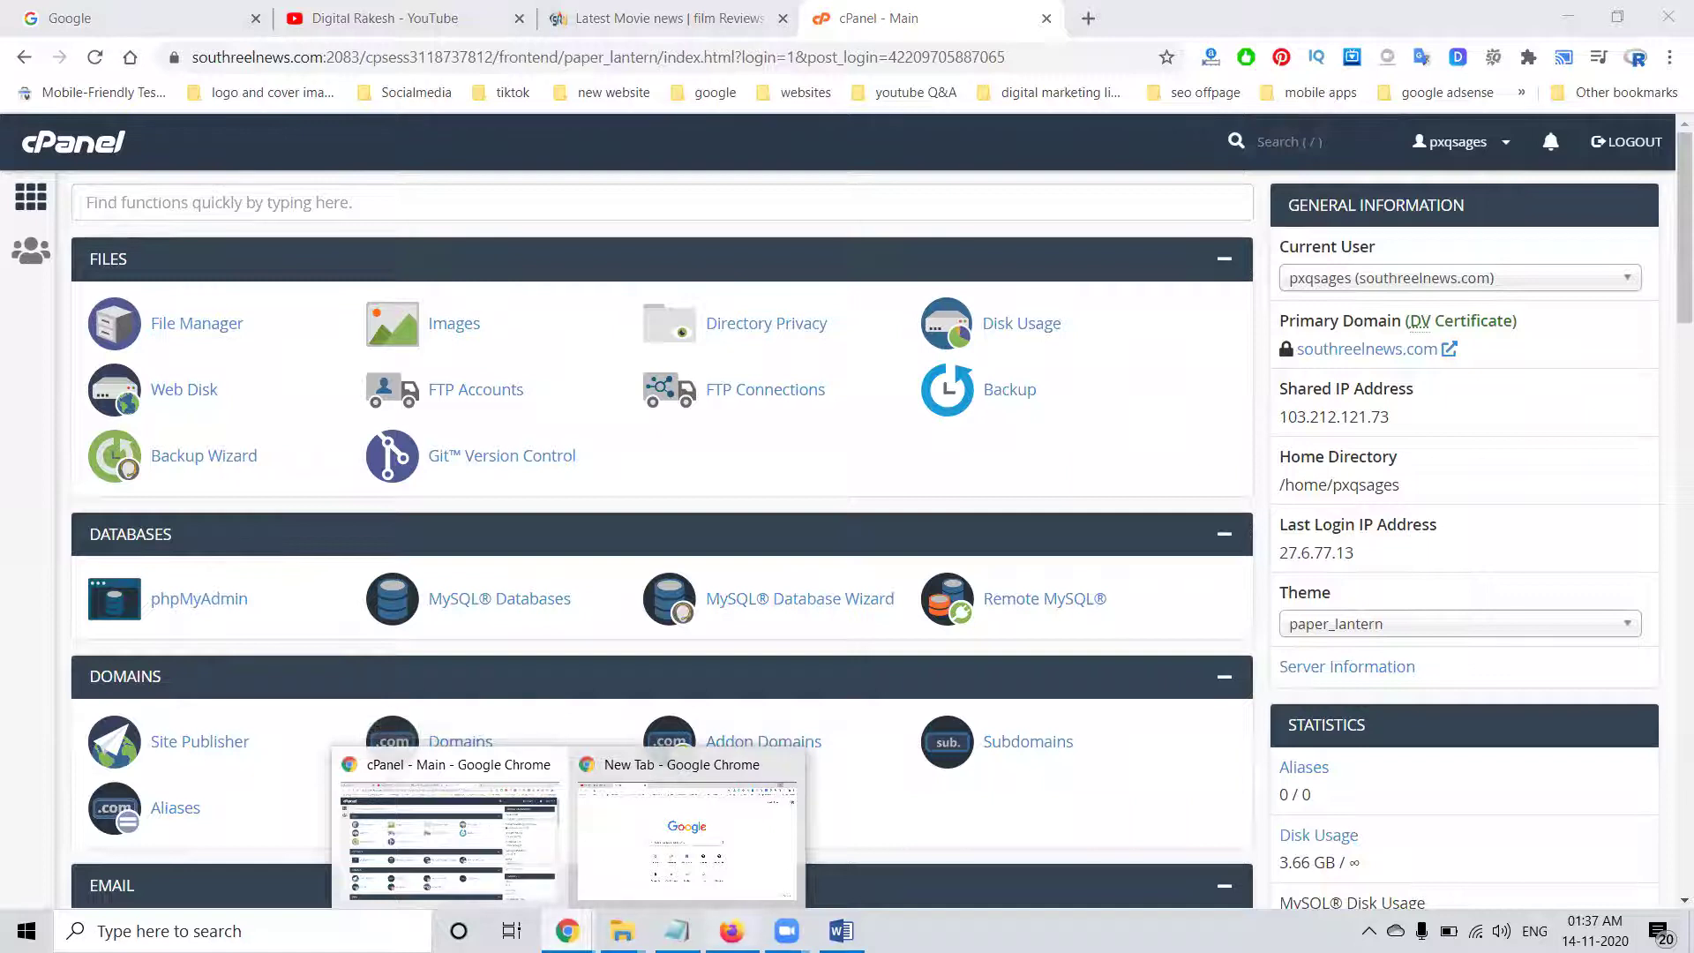
Return to AdSense, limit the existing ad units to In-article, and copy the ad code of "articles latest ads"
{"action": "left_click", "coordinate": [731, 931]}
{"action": "scroll", "coordinate": [640, 486], "scroll_direction": "down", "scroll_amount": 3}
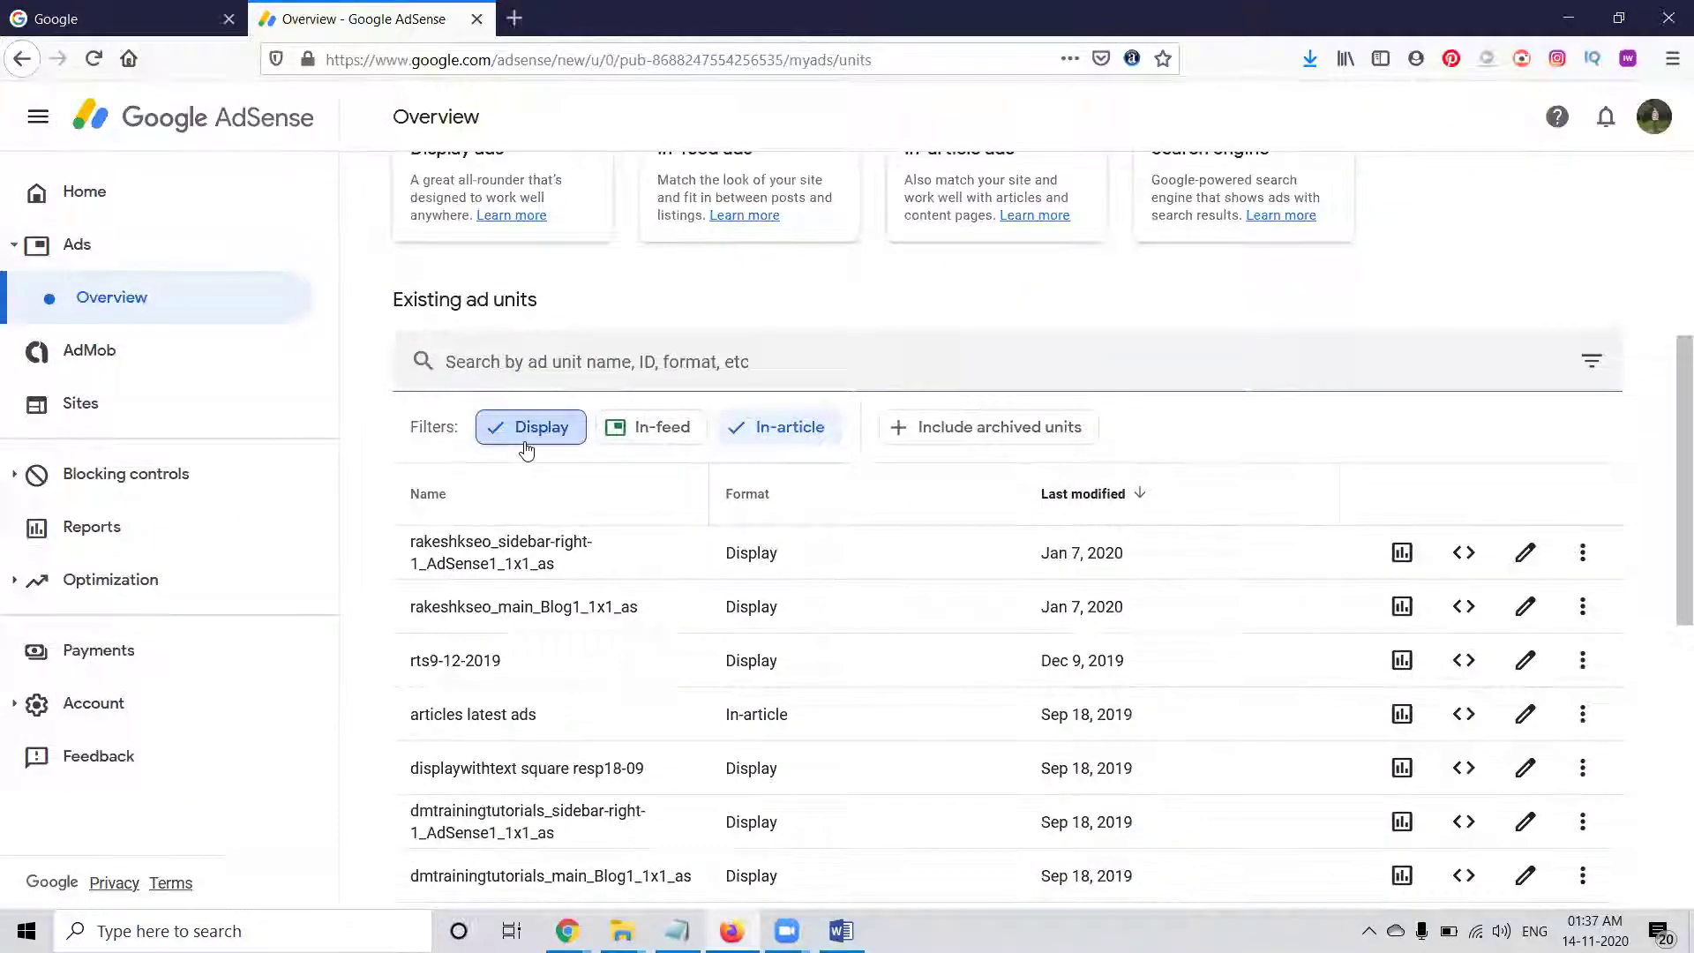
{"action": "left_click", "coordinate": [526, 427]}
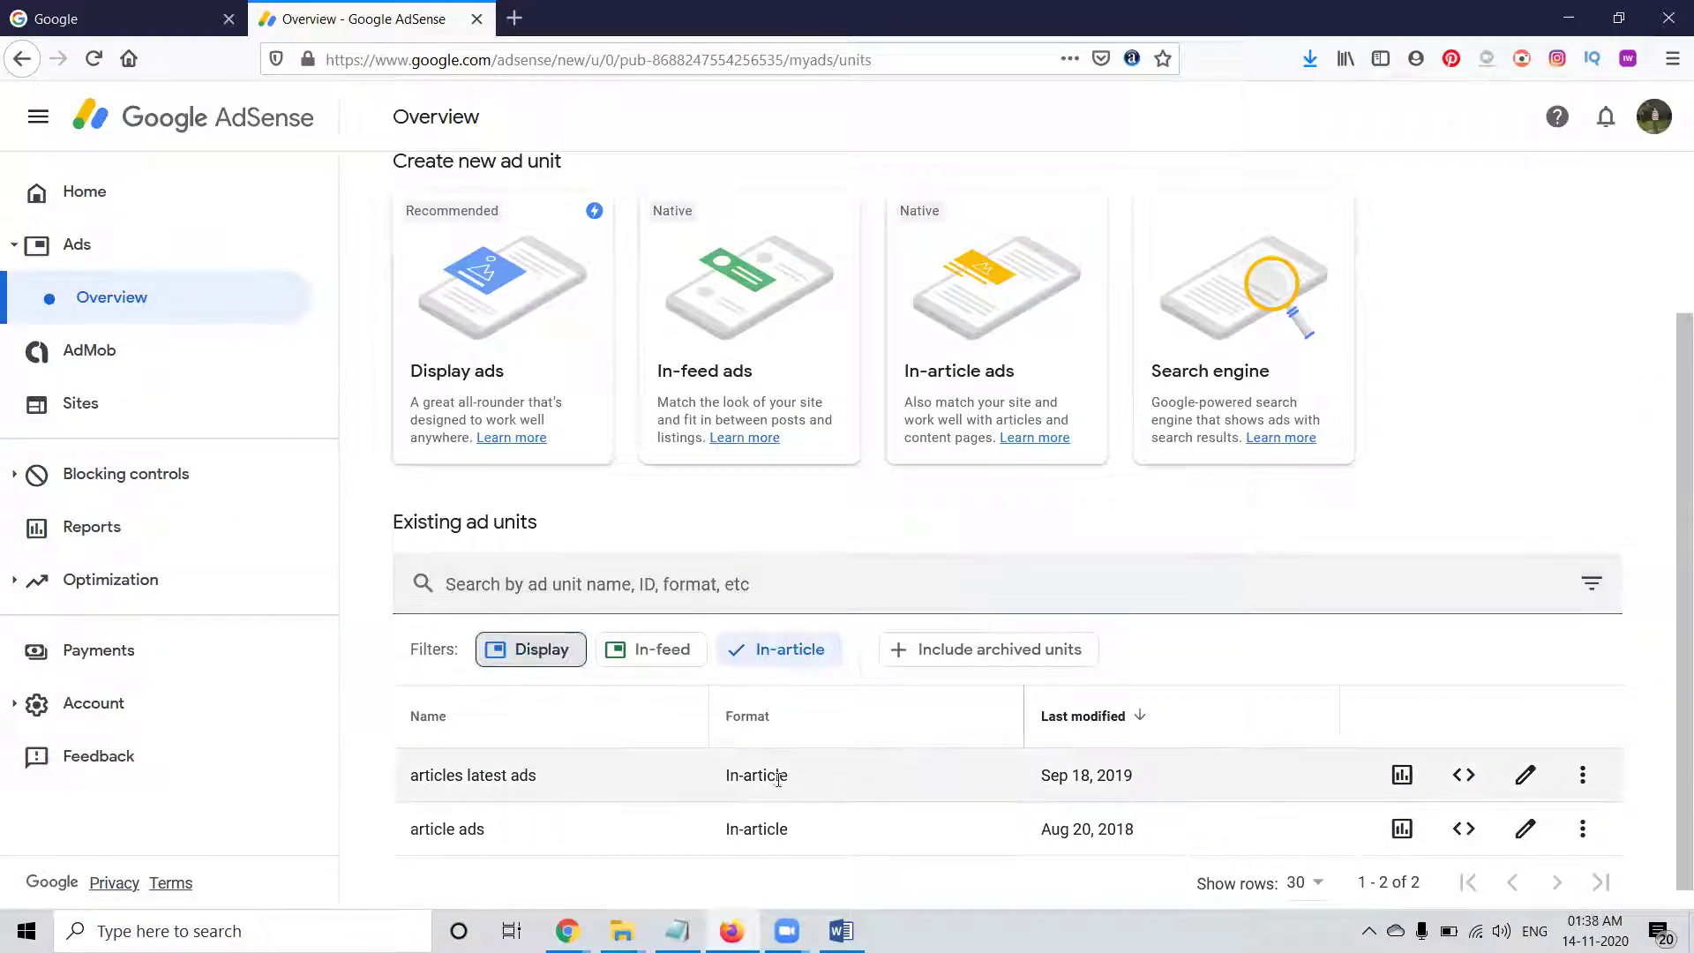
{"action": "left_click", "coordinate": [1468, 777]}
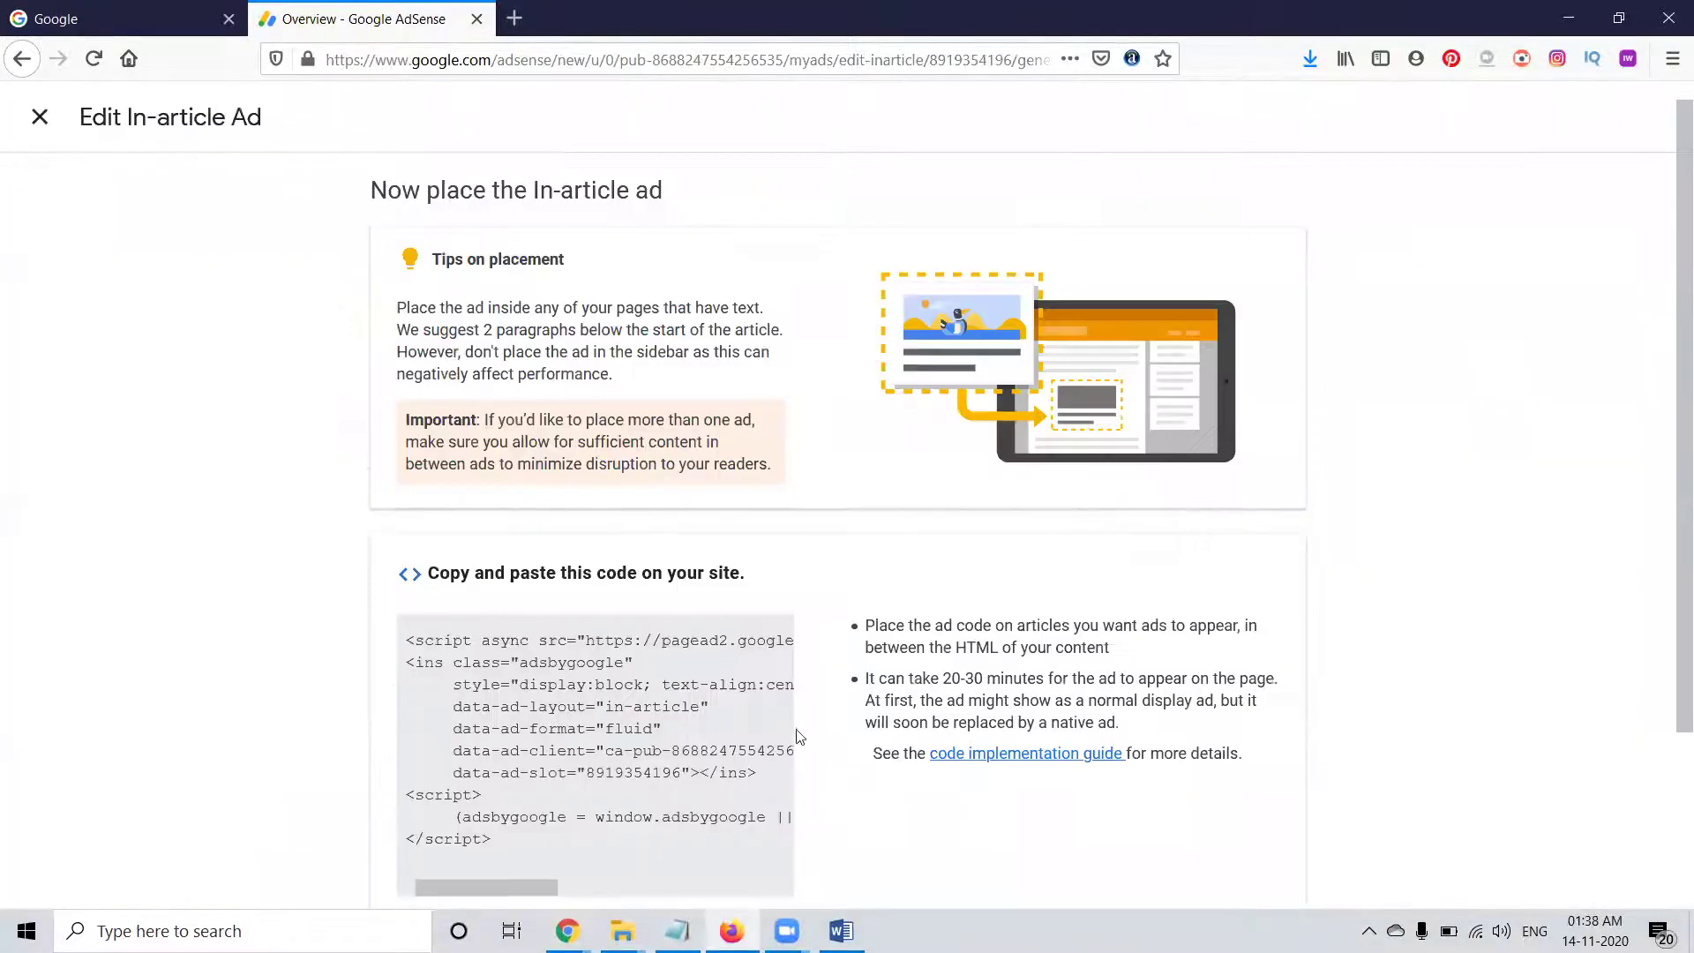
{"action": "left_click_drag", "start_coordinate": [496, 849], "coordinate": [400, 640]}
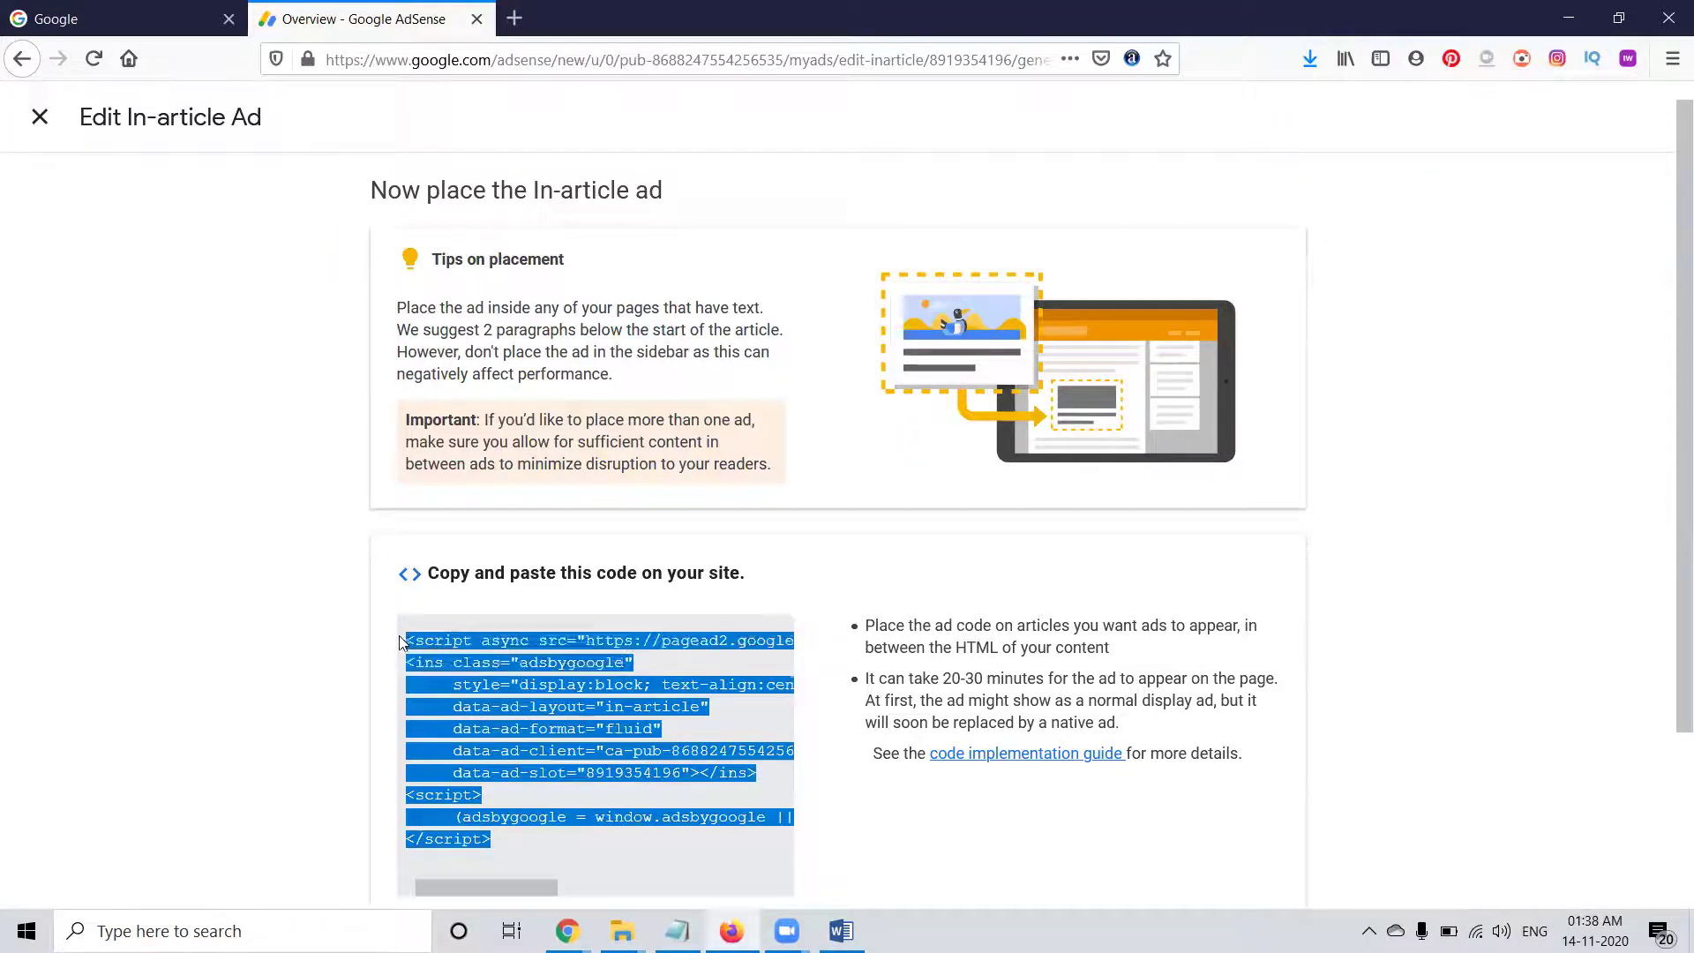
Switch to cPanel in Chrome and open the public_html/application/views folder in File Manager
{"action": "left_click", "coordinate": [568, 931]}
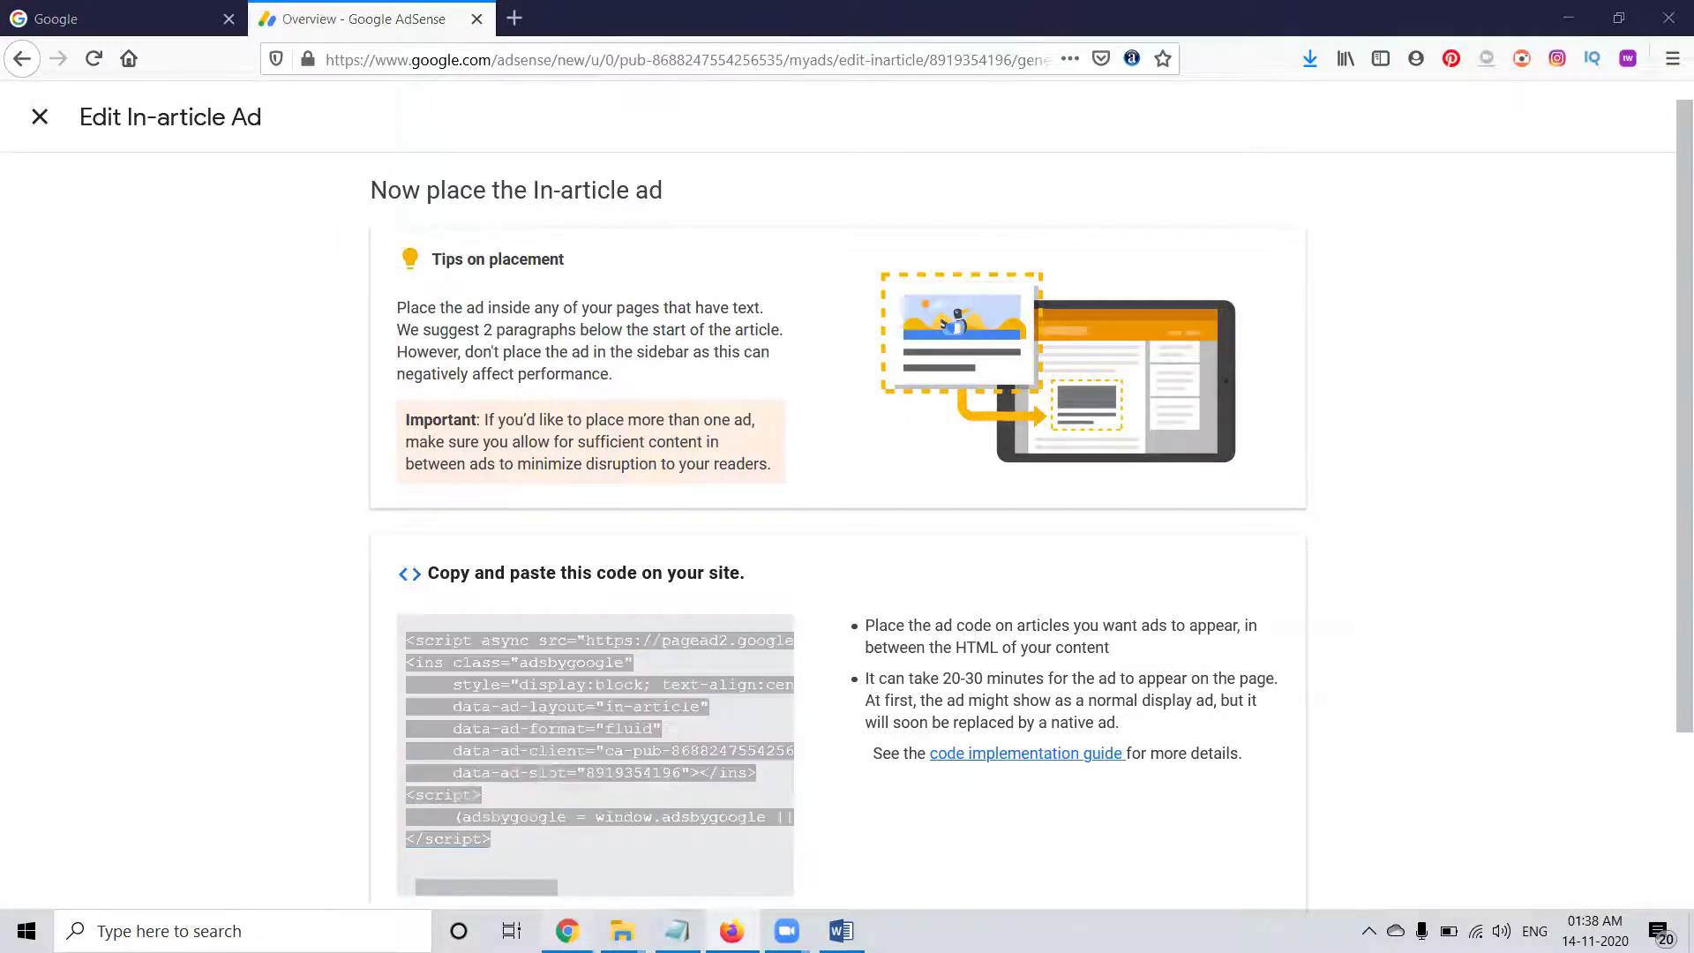
{"action": "left_click", "coordinate": [698, 11]}
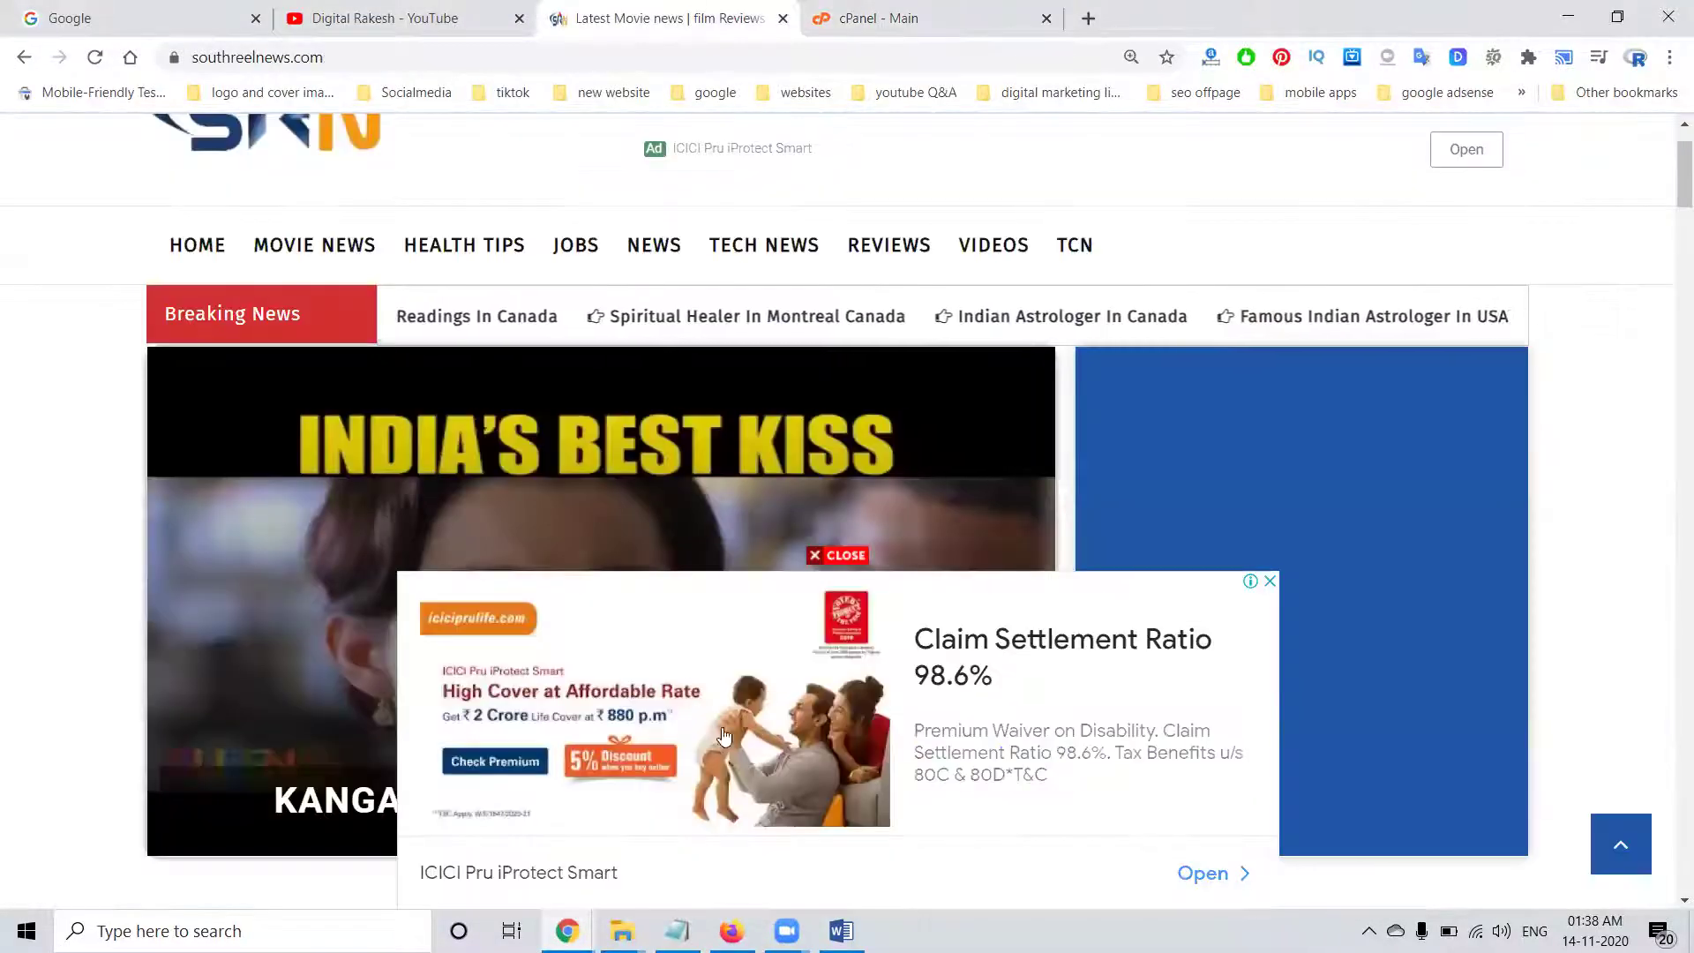
{"action": "left_click", "coordinate": [820, 9]}
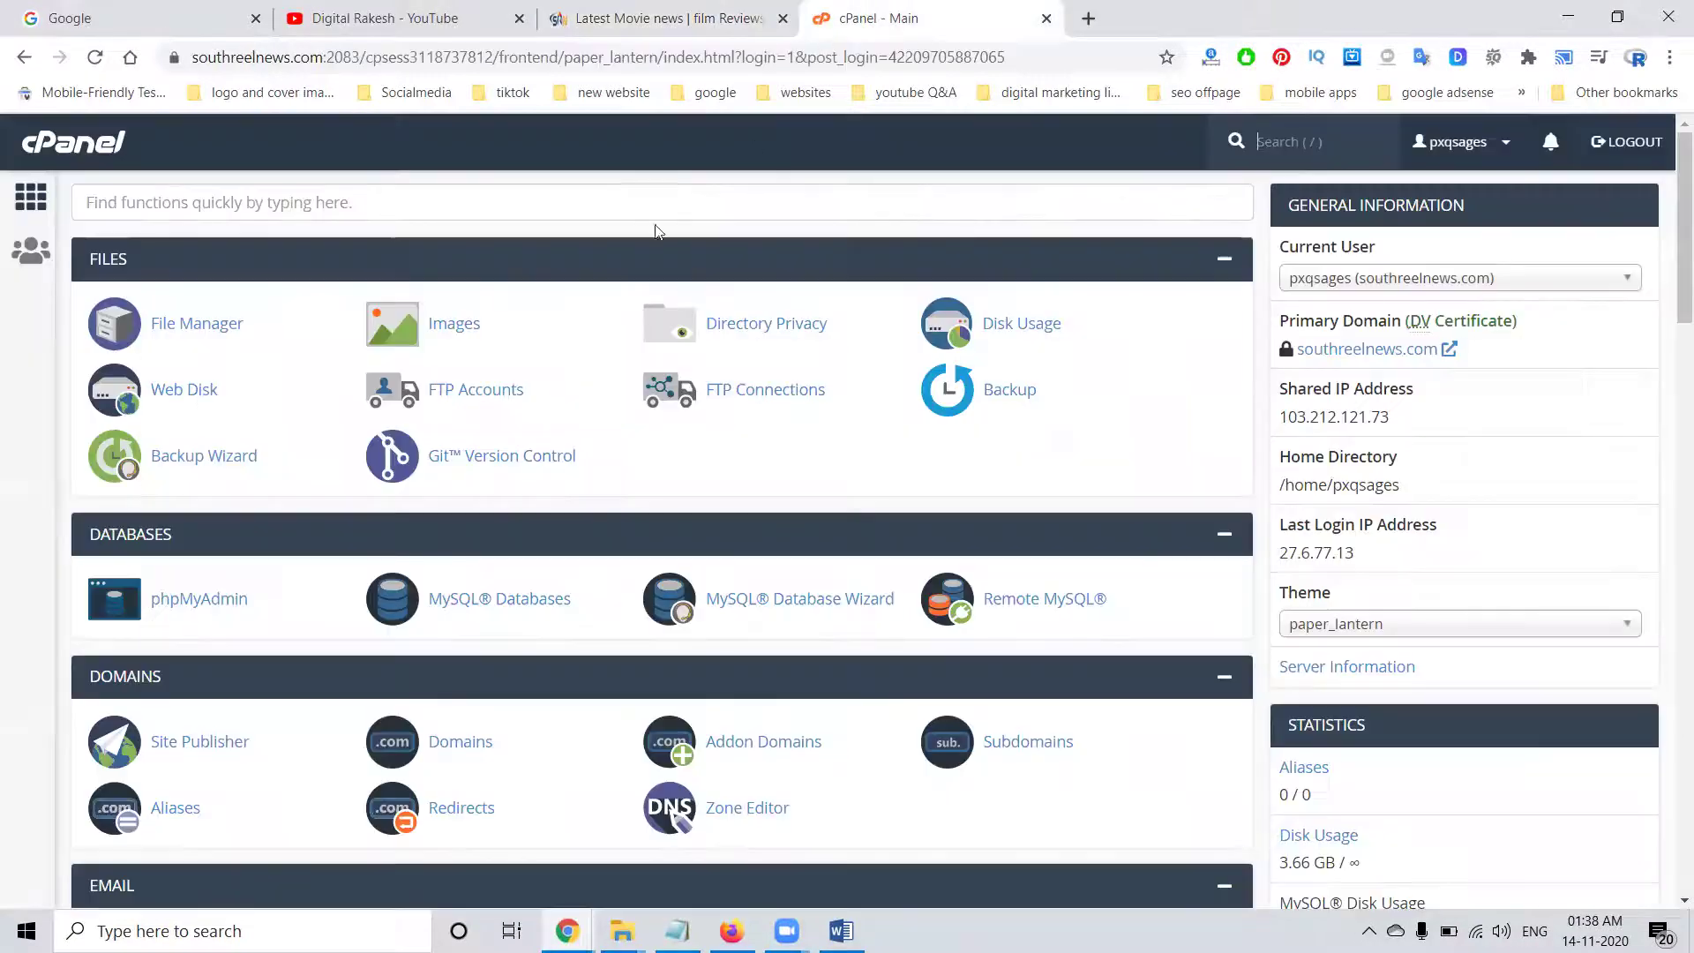
{"action": "left_click", "coordinate": [188, 327]}
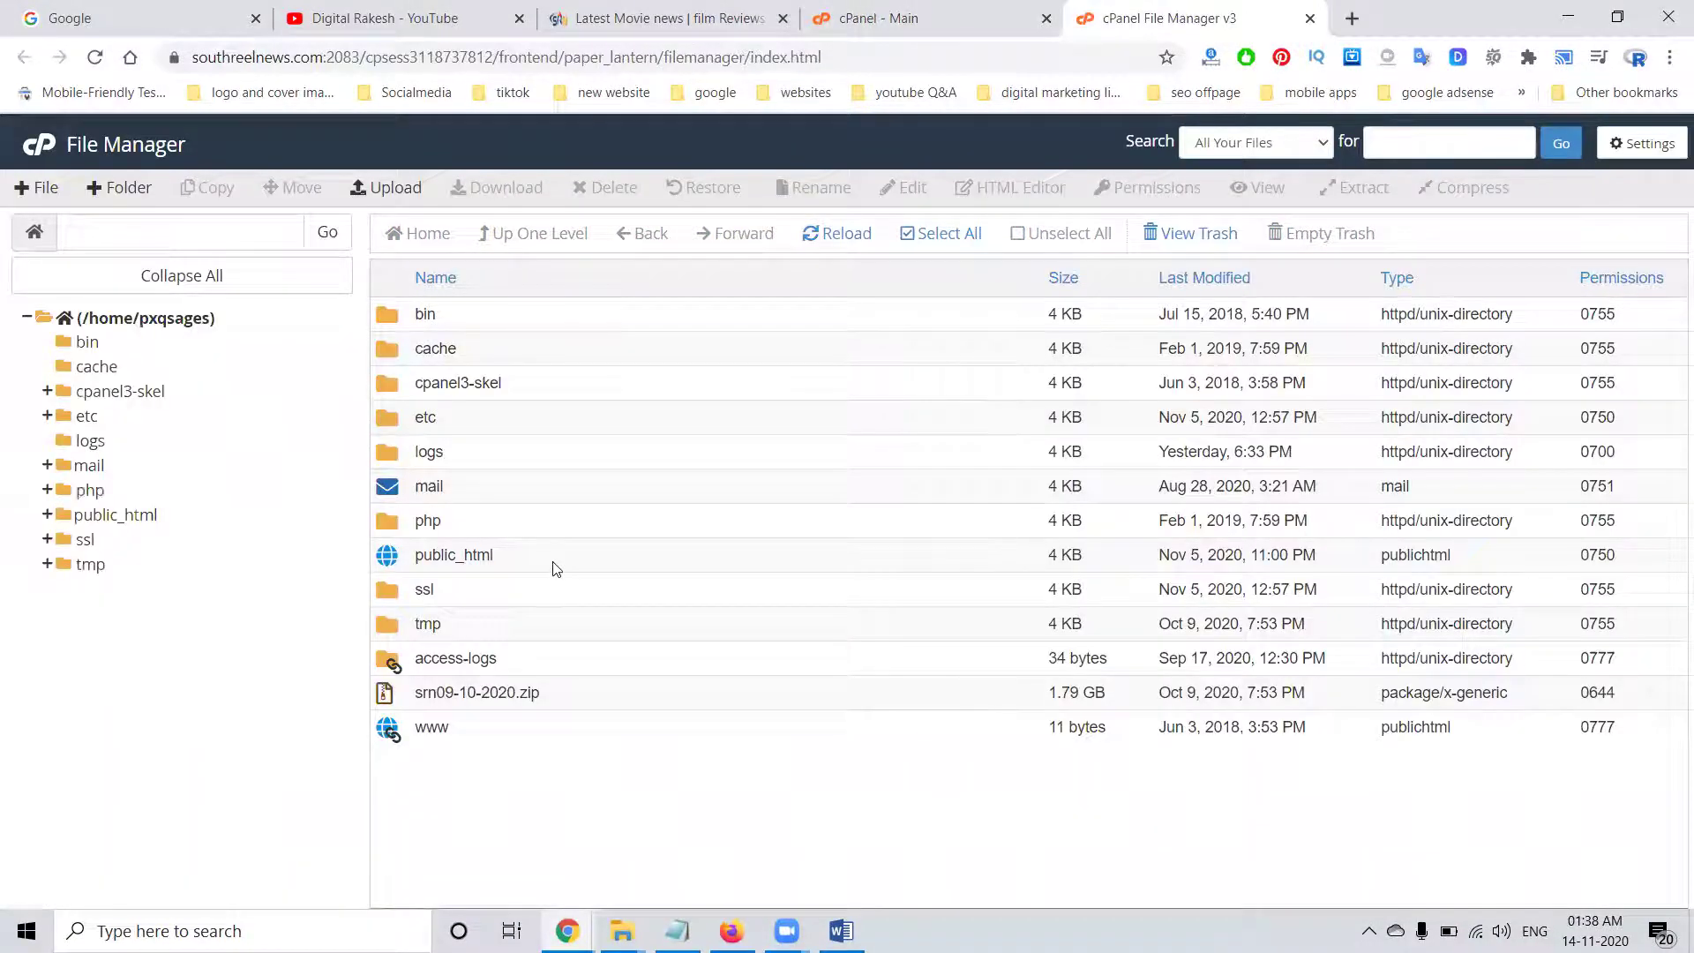
{"action": "double_click", "coordinate": [558, 569]}
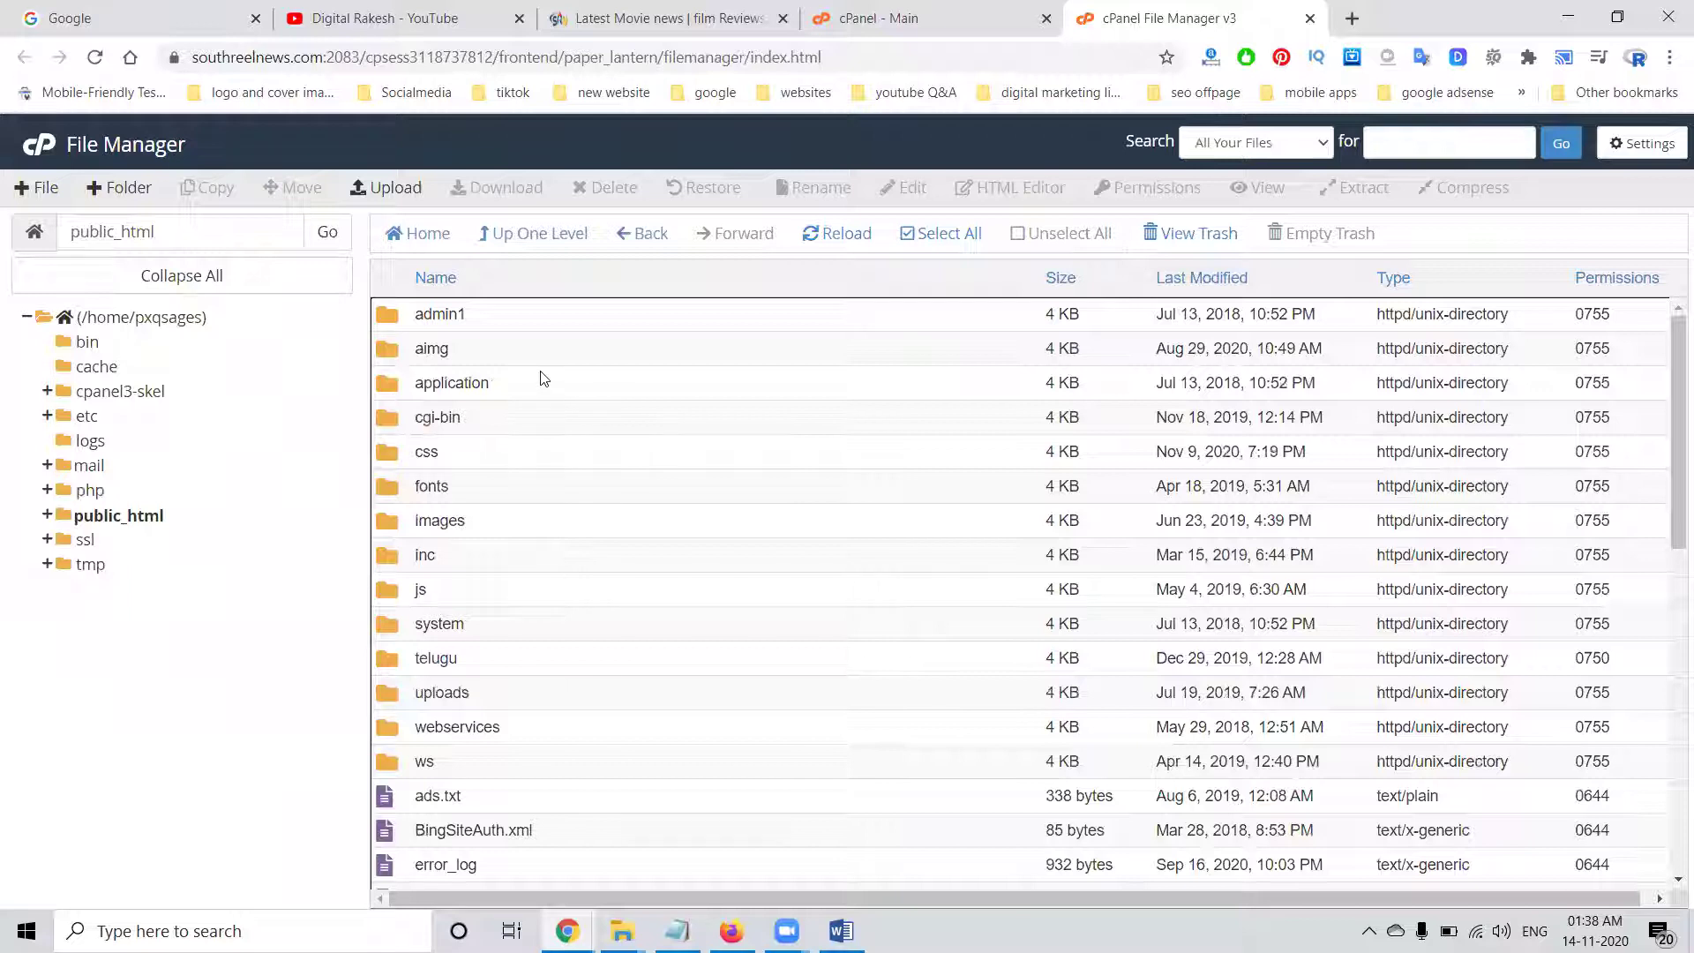
{"action": "double_click", "coordinate": [540, 389]}
{"action": "double_click", "coordinate": [509, 704]}
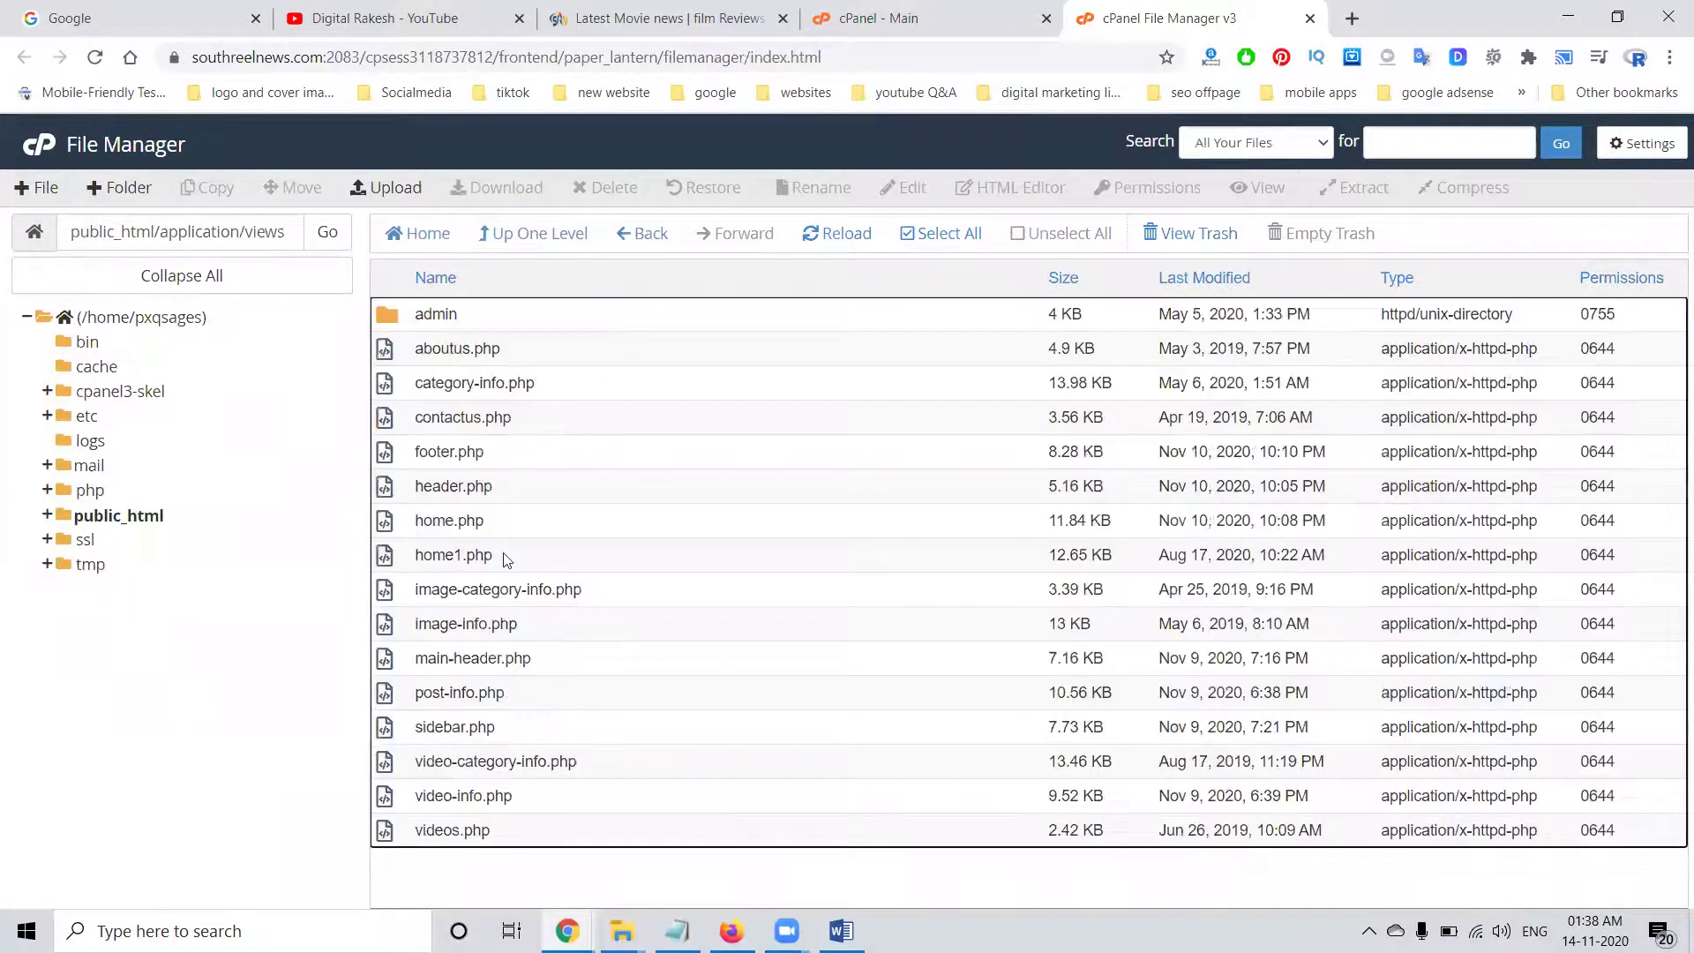
Open footer.php from the views folder for editing, accepting the encoding prompt
{"action": "right_click", "coordinate": [446, 451]}
{"action": "left_click", "coordinate": [491, 529]}
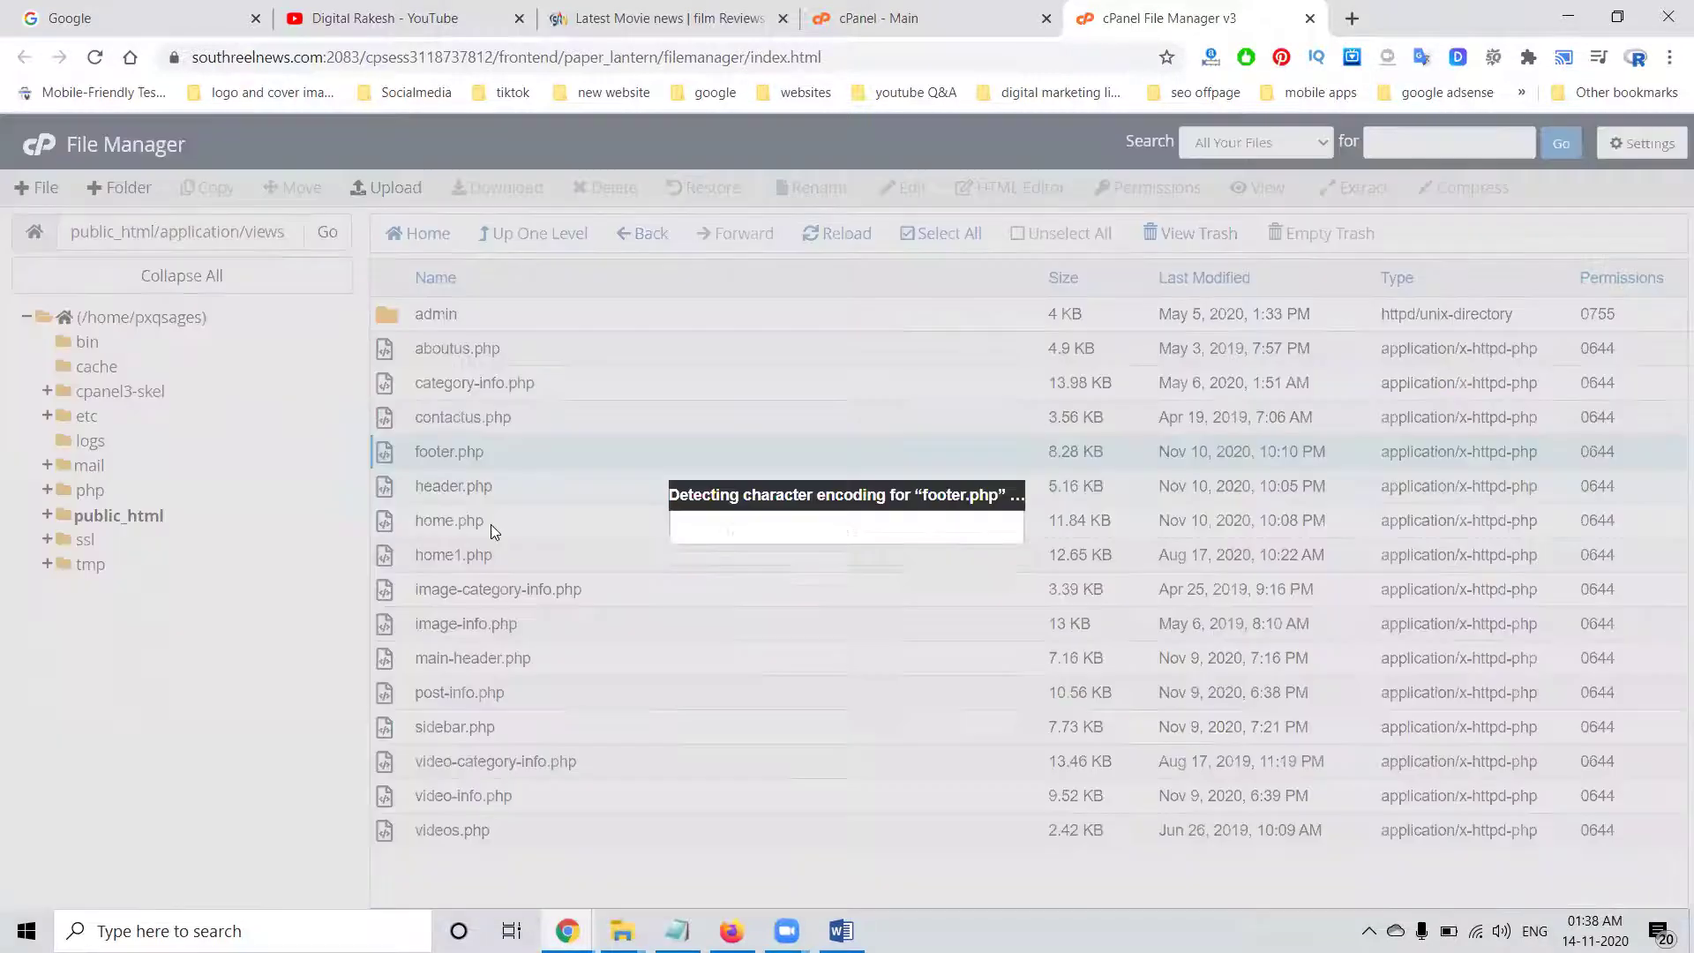
{"action": "left_click", "coordinate": [1034, 687]}
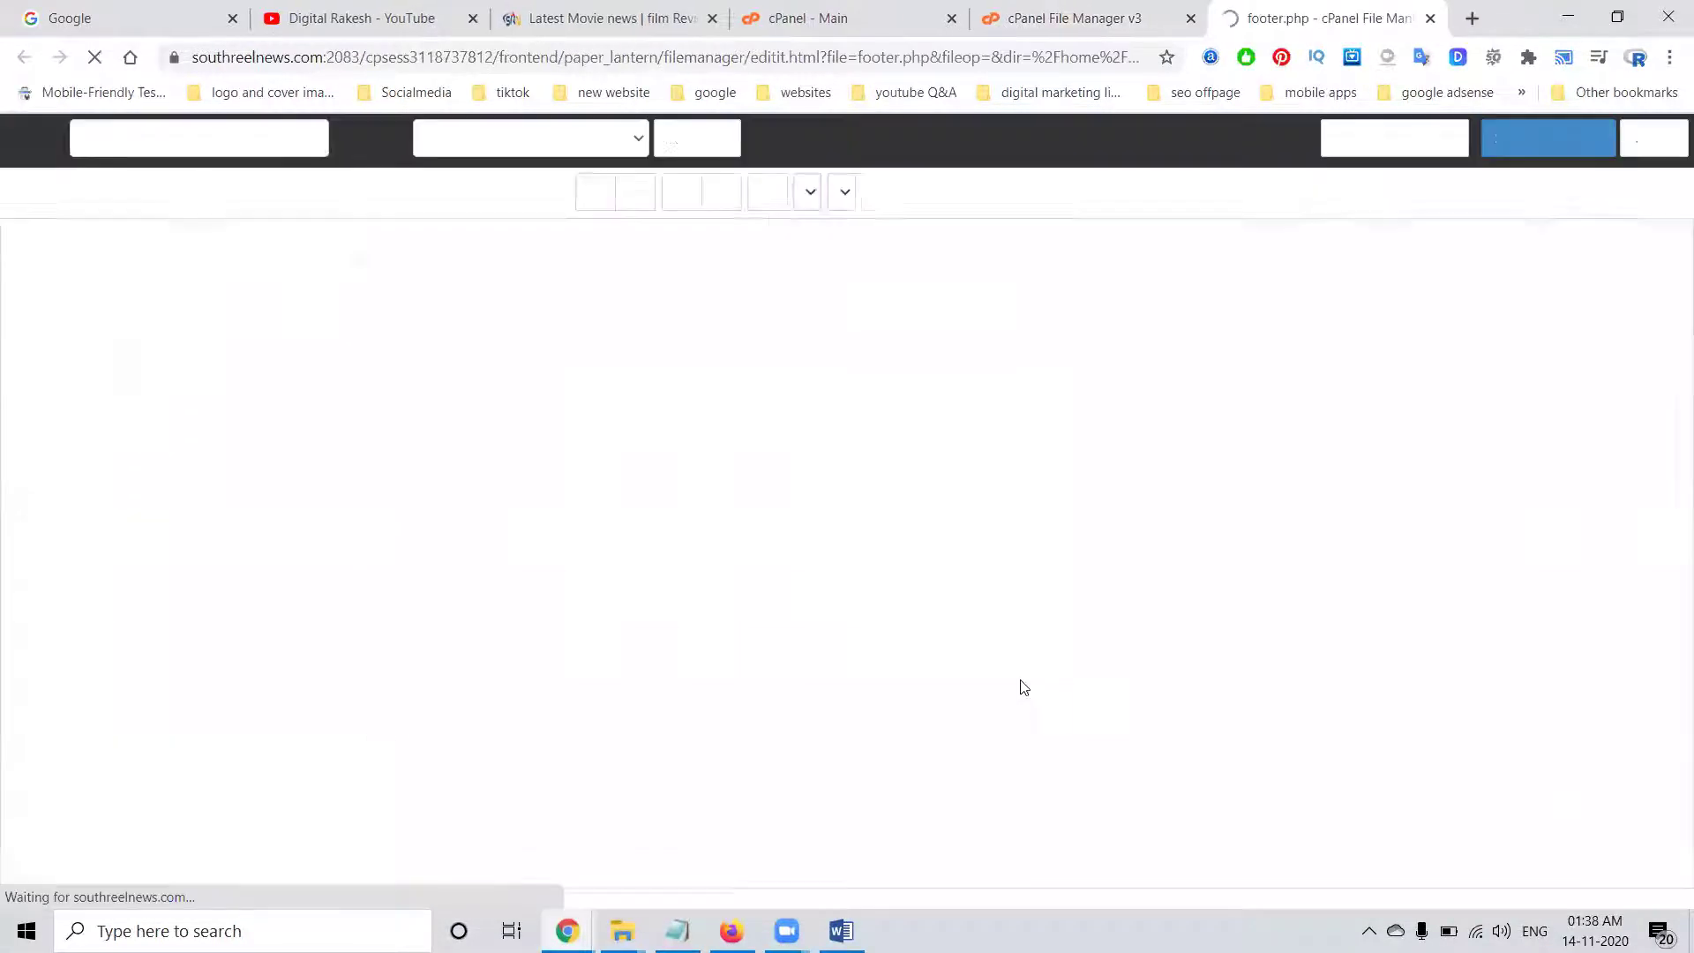
Replace the AdSense script block inside the fixed banner in footer.php with the copied in-article ad code and save the file
{"action": "scroll", "coordinate": [446, 540], "scroll_direction": "down", "scroll_amount": 8}
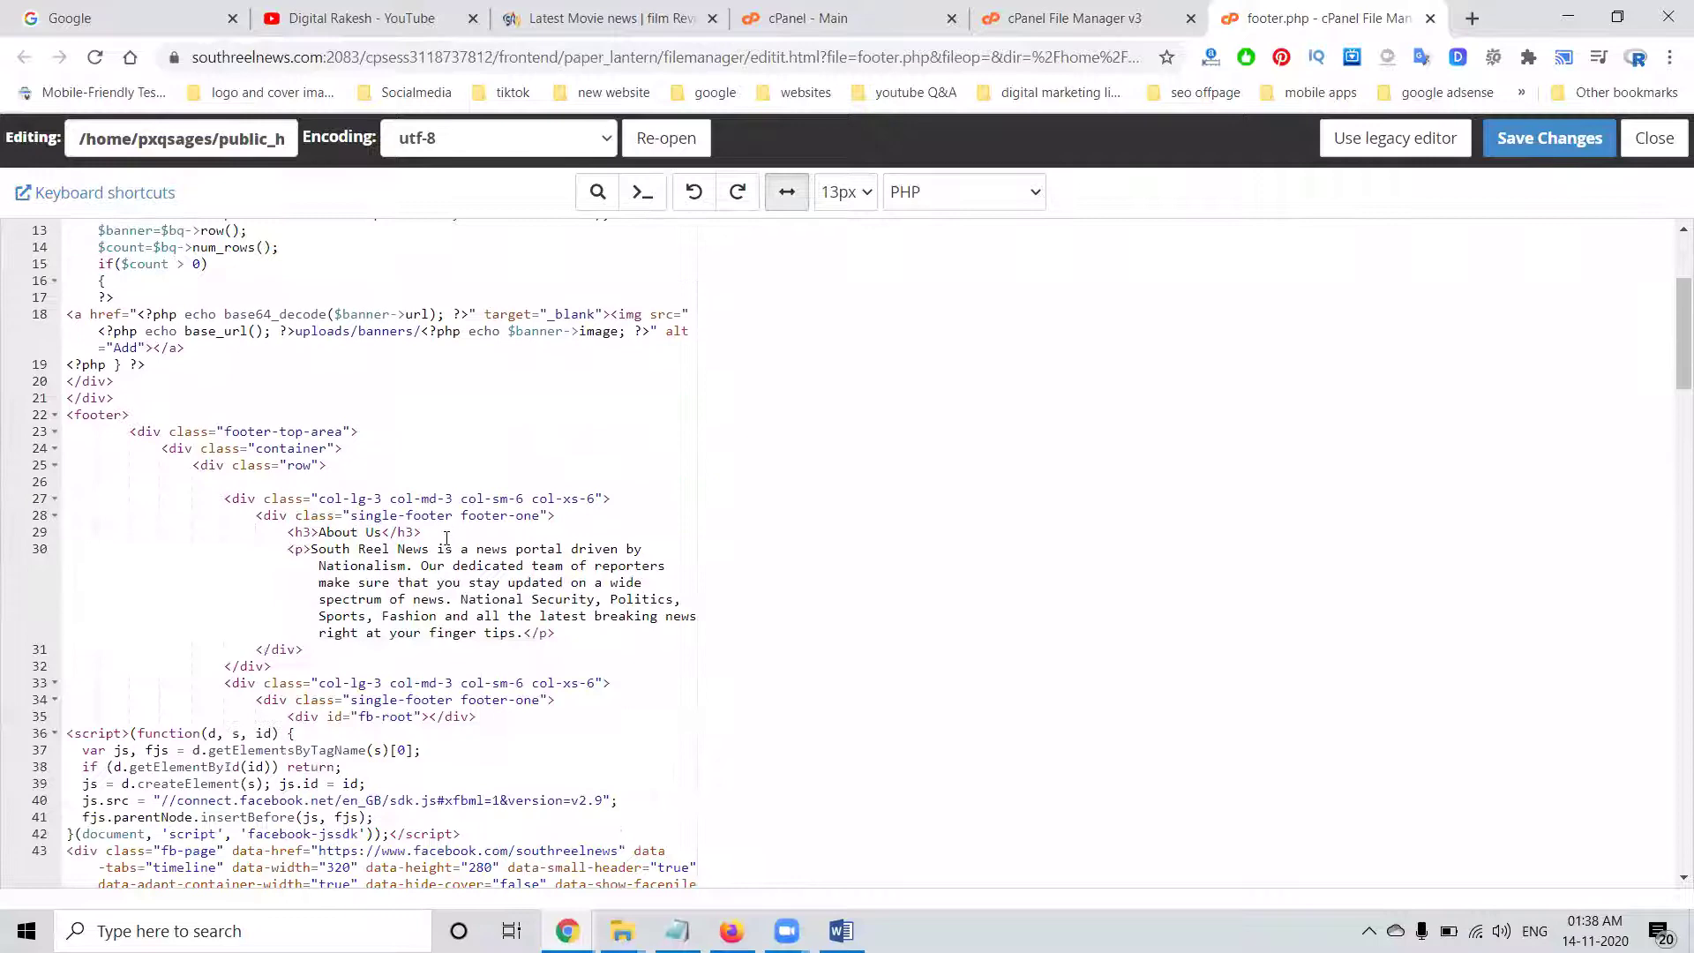
{"action": "scroll", "coordinate": [446, 538], "scroll_direction": "down", "scroll_amount": 12}
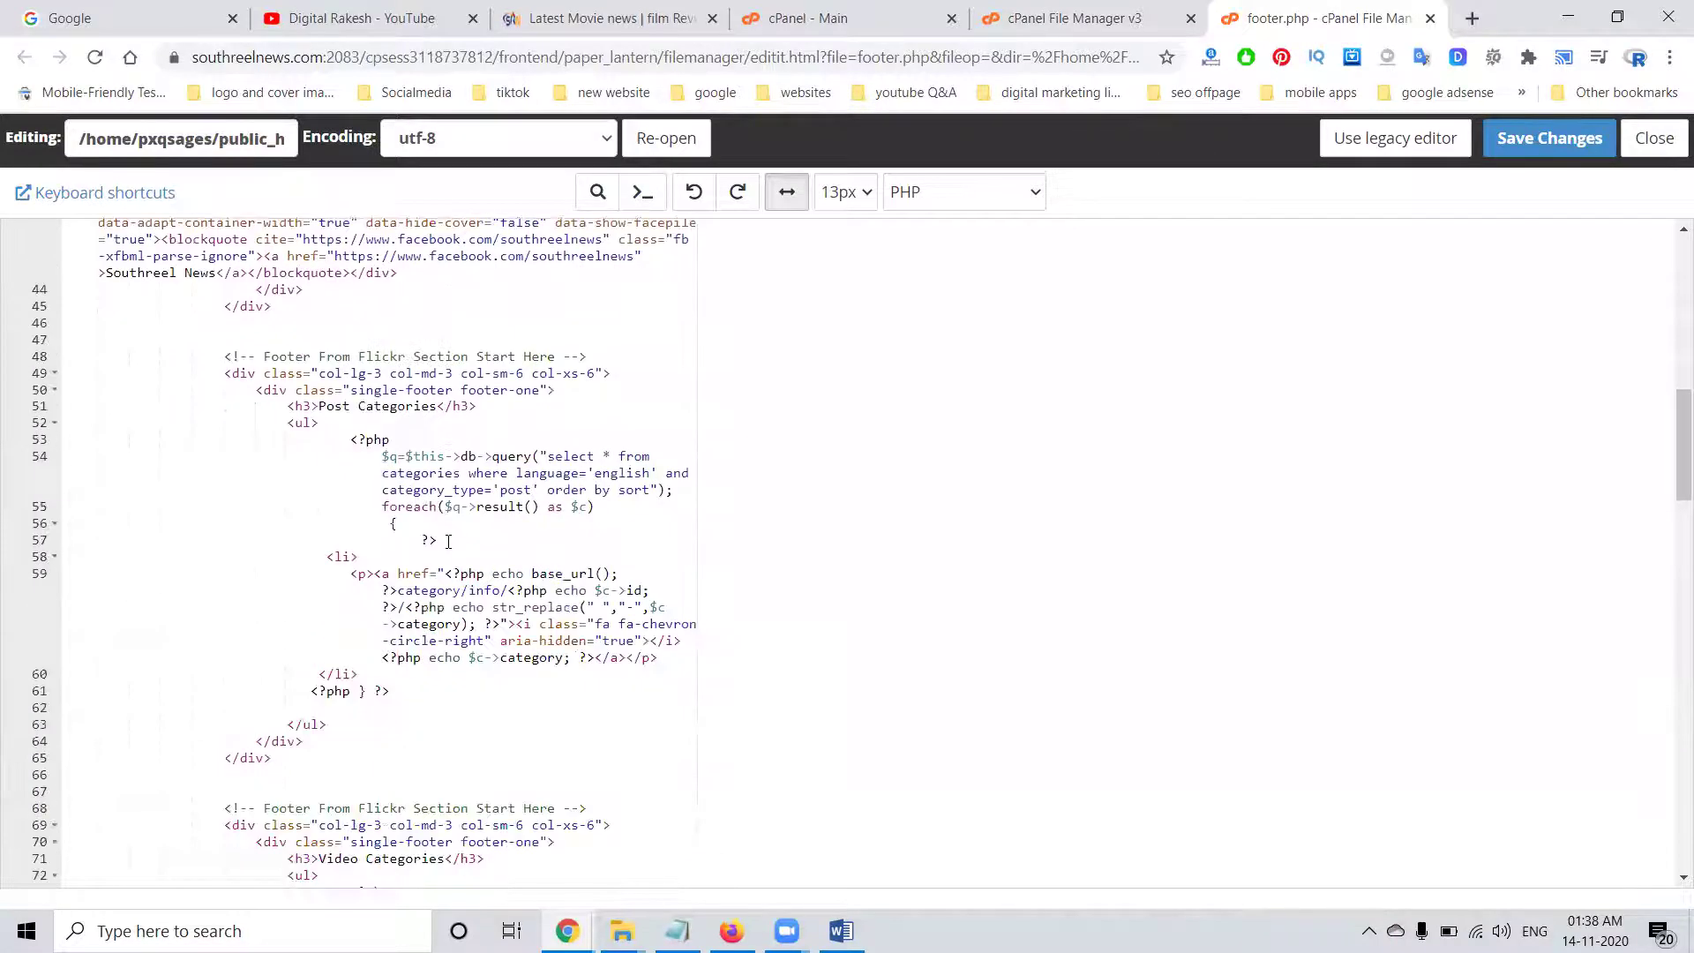
{"action": "scroll", "coordinate": [448, 540], "scroll_direction": "down", "scroll_amount": 3}
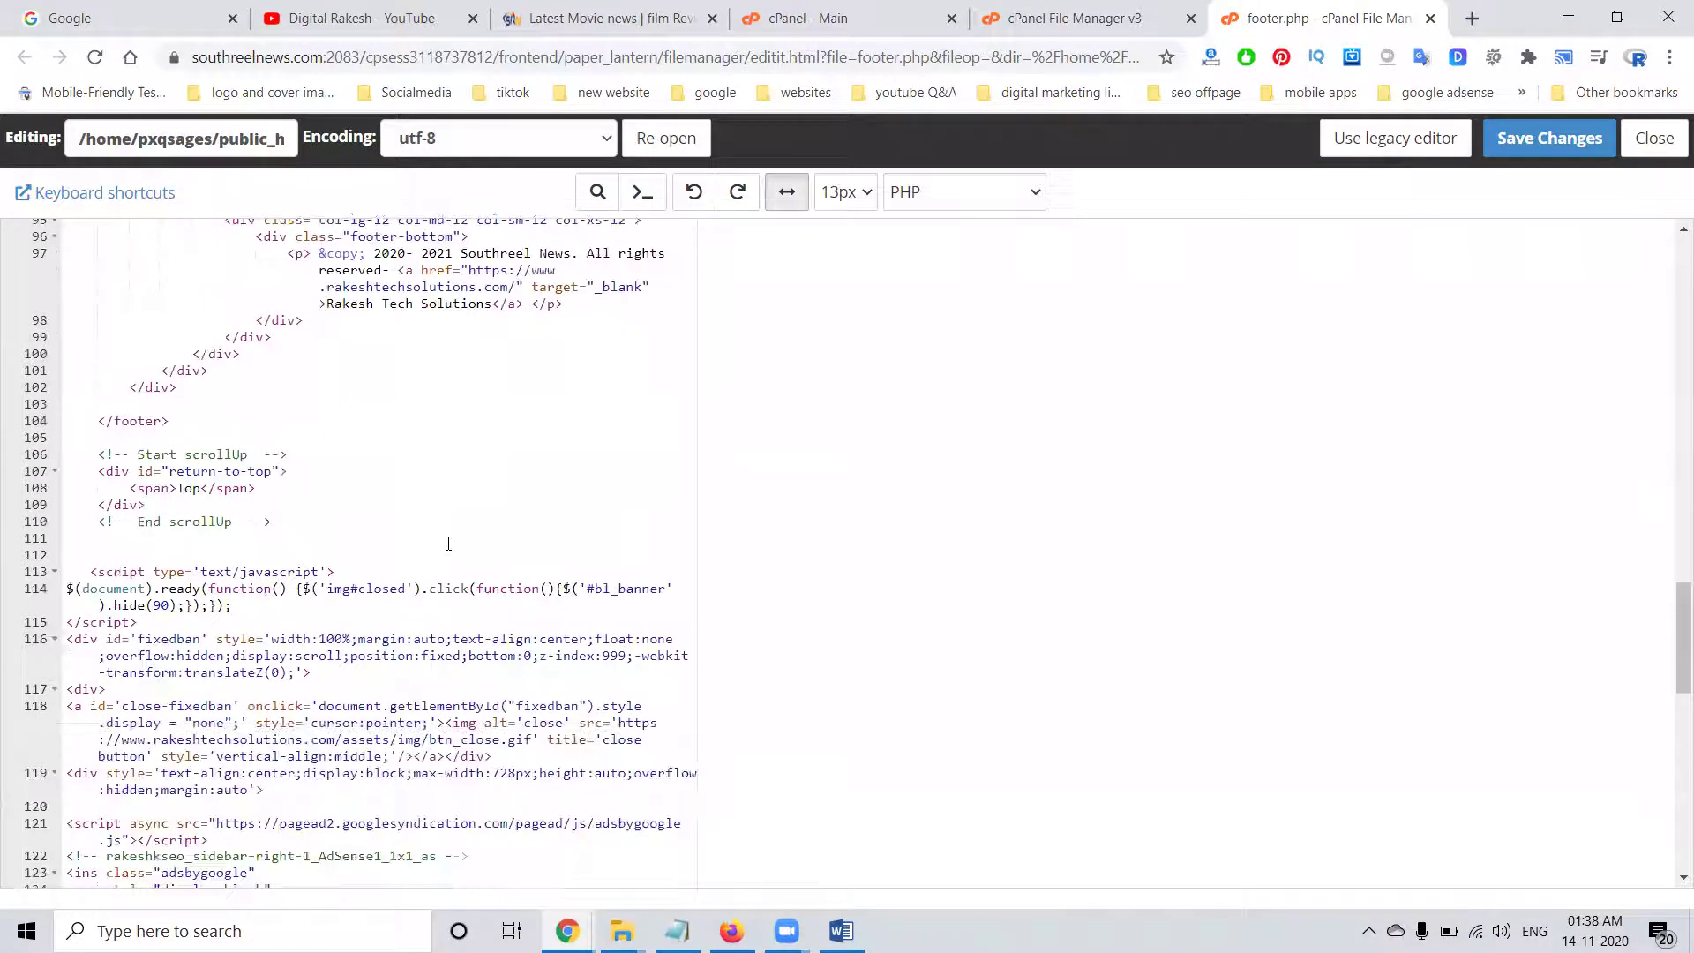
{"action": "scroll", "coordinate": [449, 543], "scroll_direction": "down", "scroll_amount": 4}
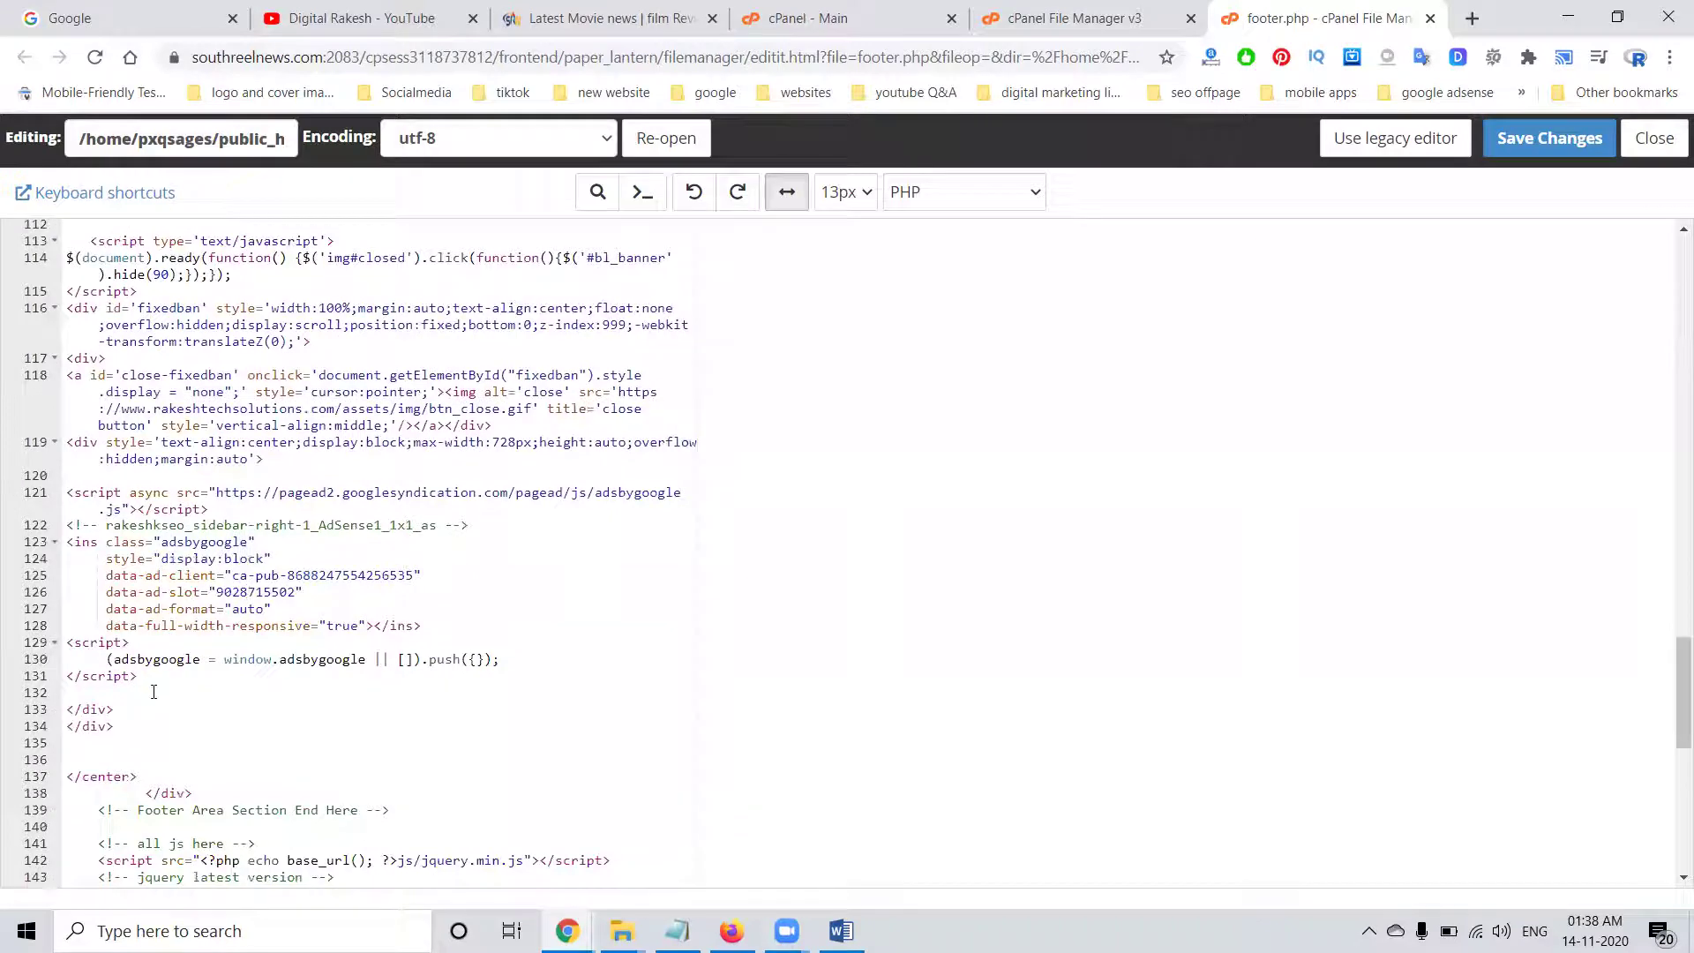
{"action": "left_click_drag", "start_coordinate": [154, 680], "coordinate": [69, 496]}
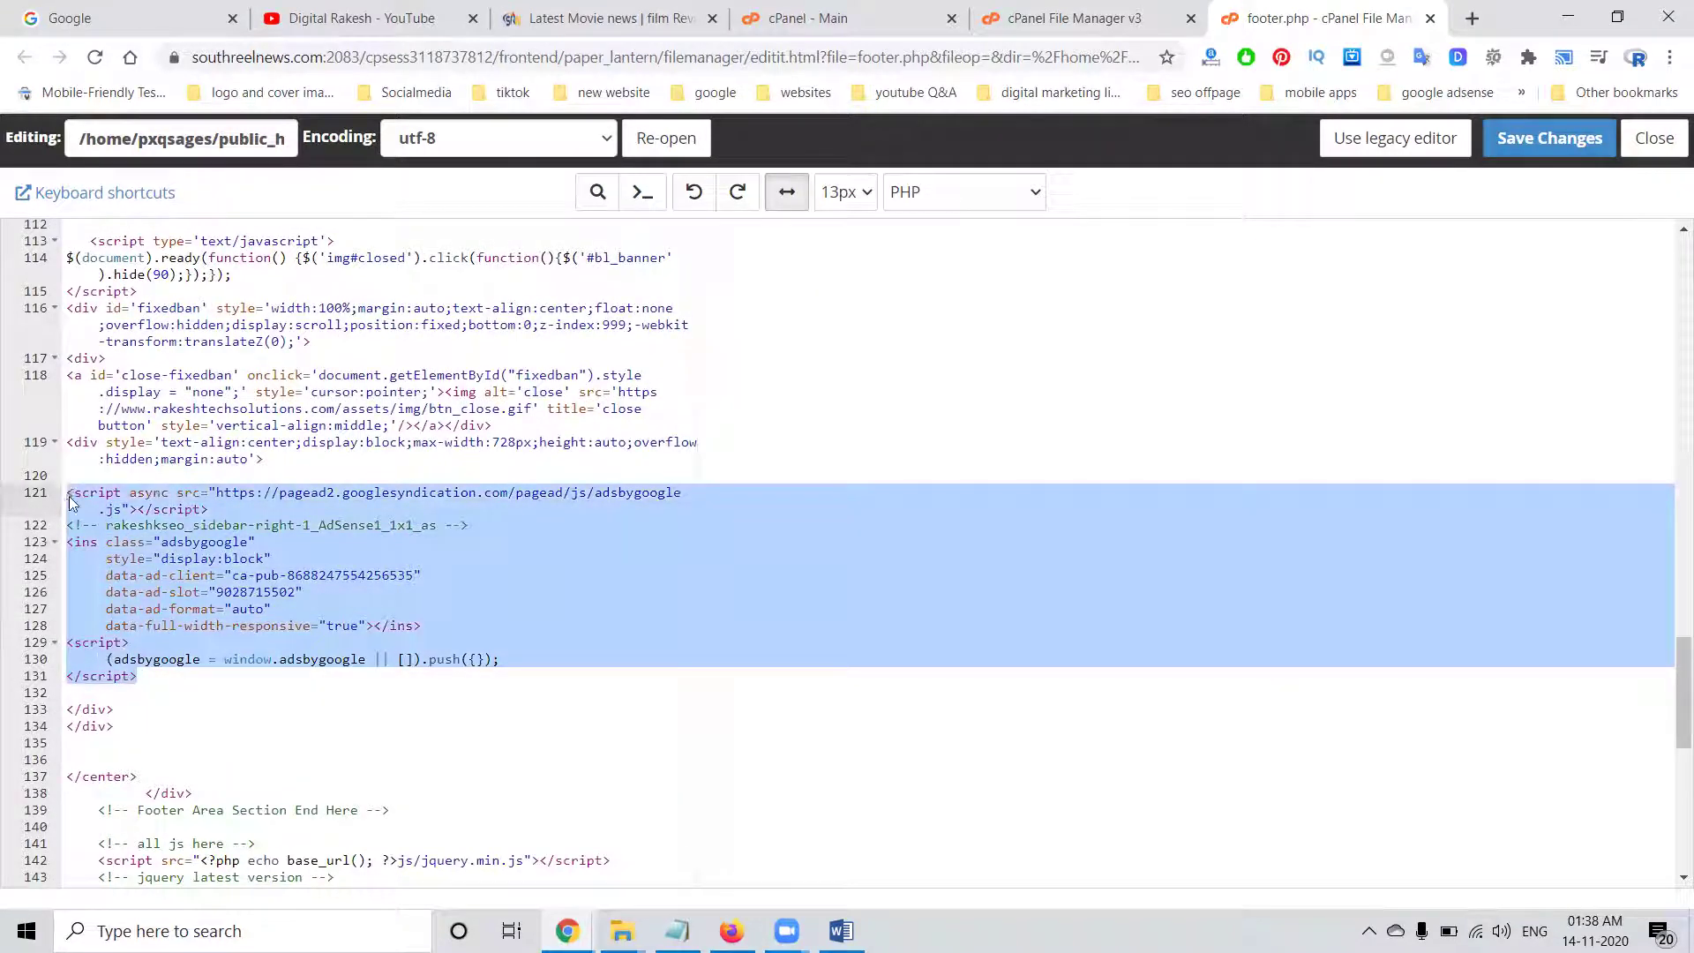
{"action": "key", "text": "ctrl+v"}
{"action": "left_click", "coordinate": [1550, 139]}
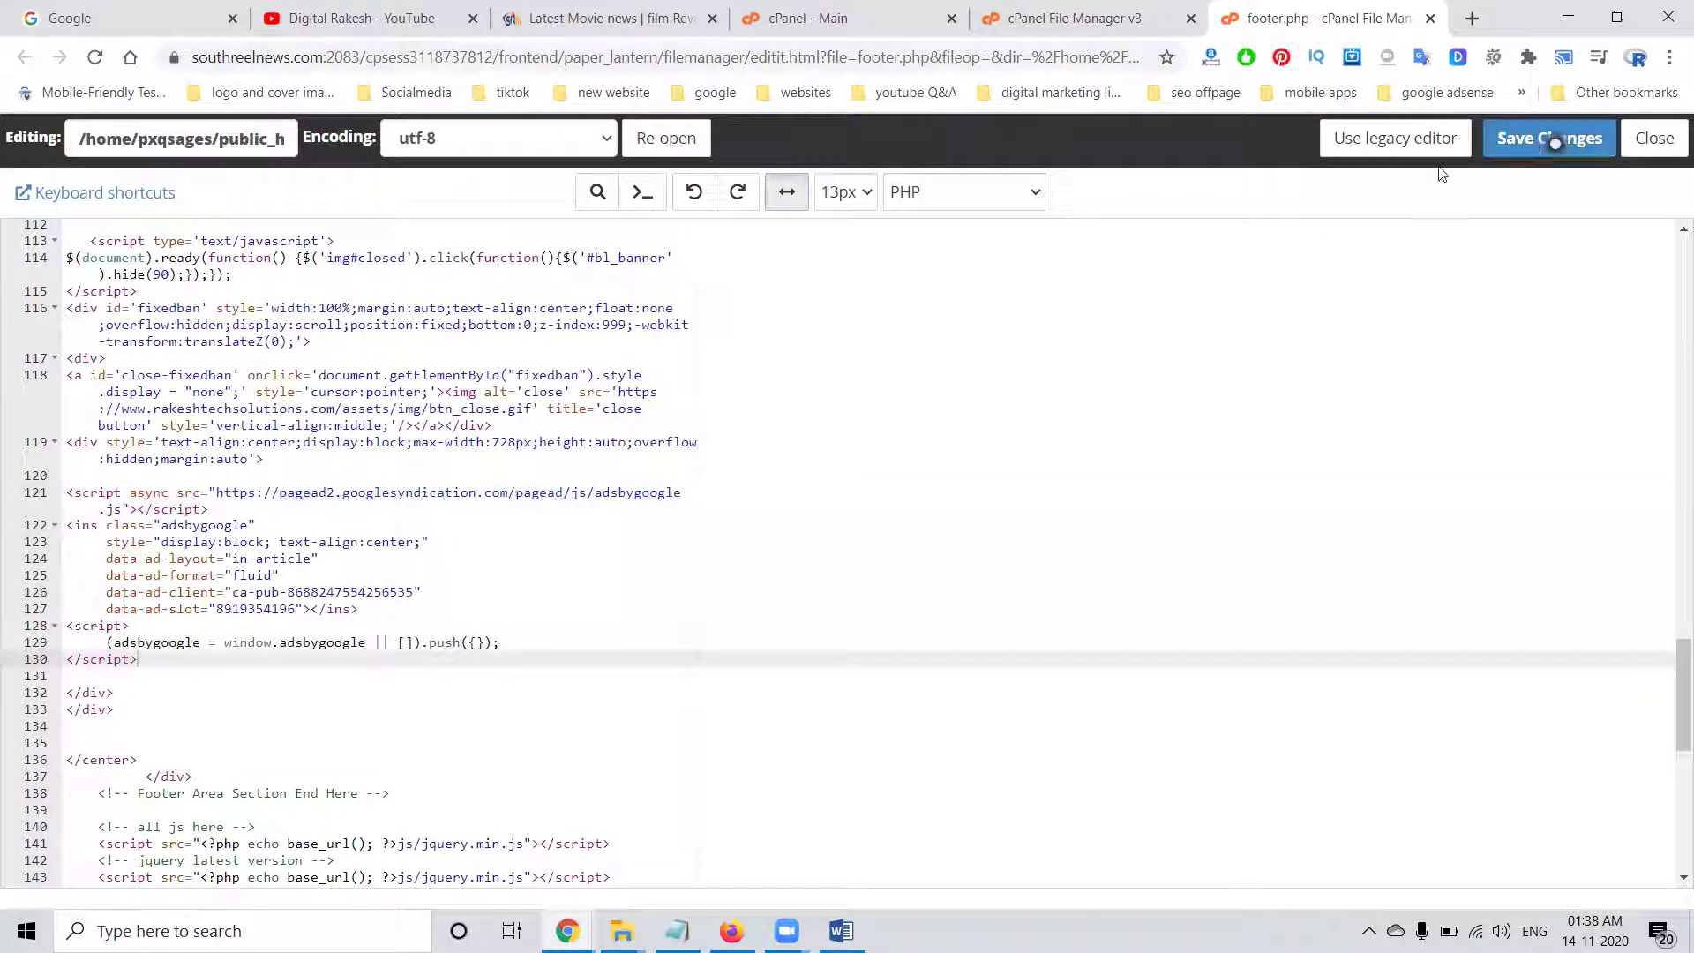
Check the floating ad on southreelnews.com, return to AdSense in Firefox and limit the existing ad units to In-feed
{"action": "left_click", "coordinate": [629, 10]}
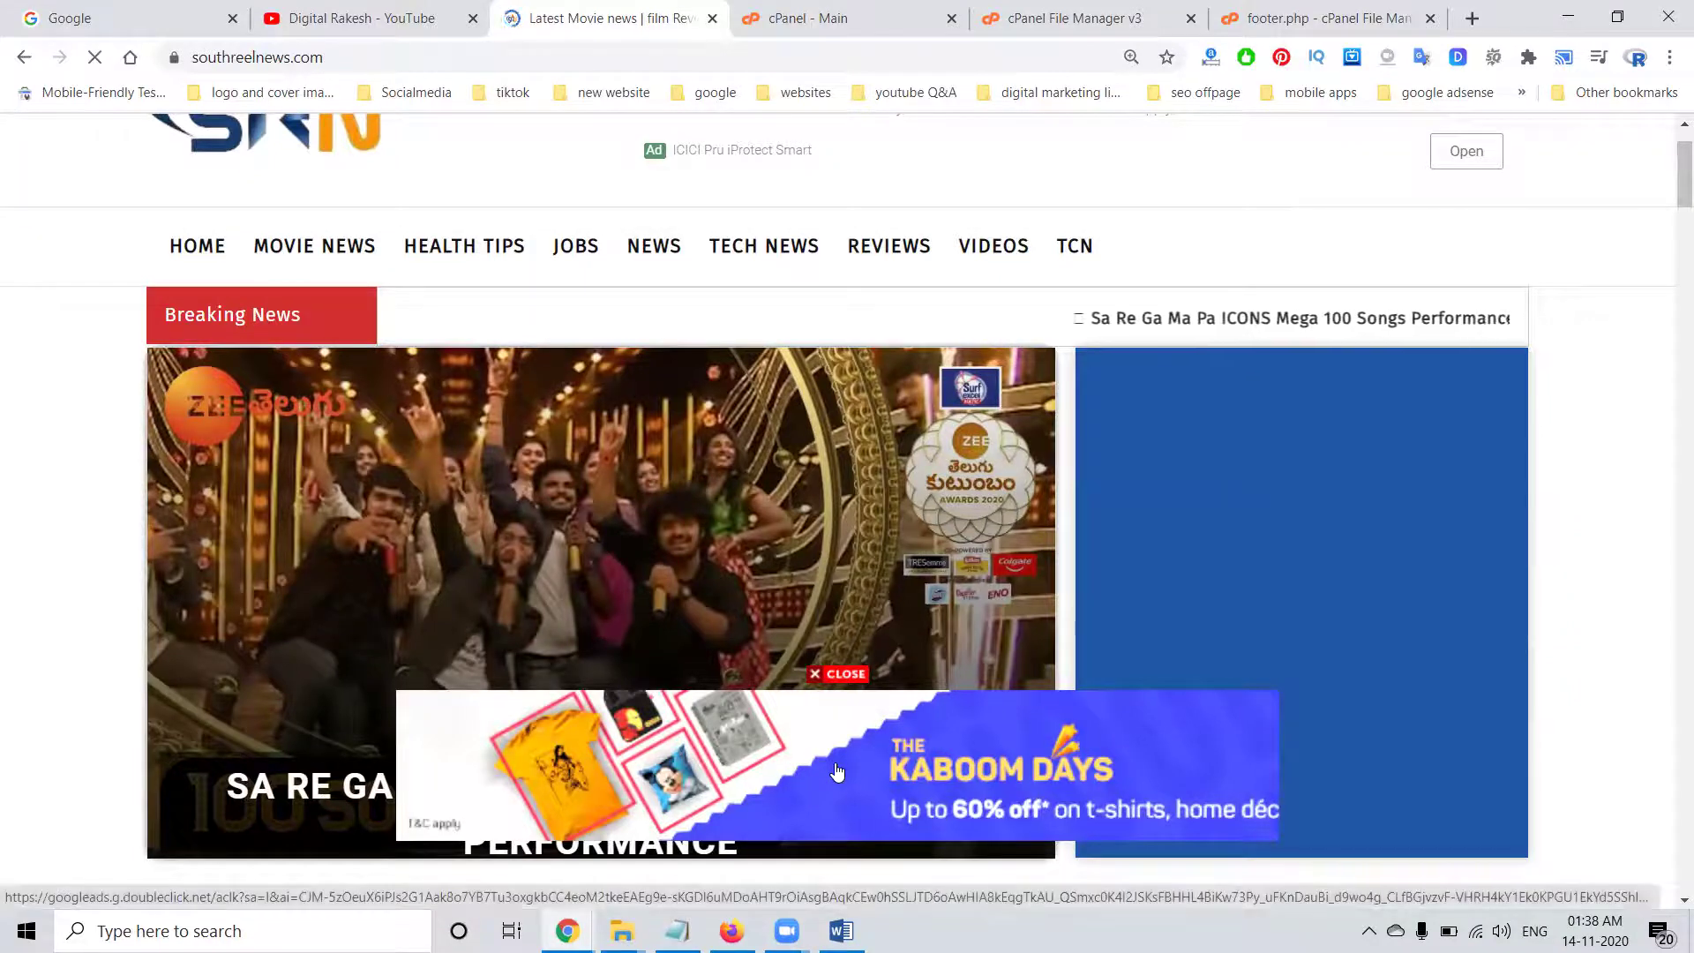
{"action": "key", "text": "alt+Tab"}
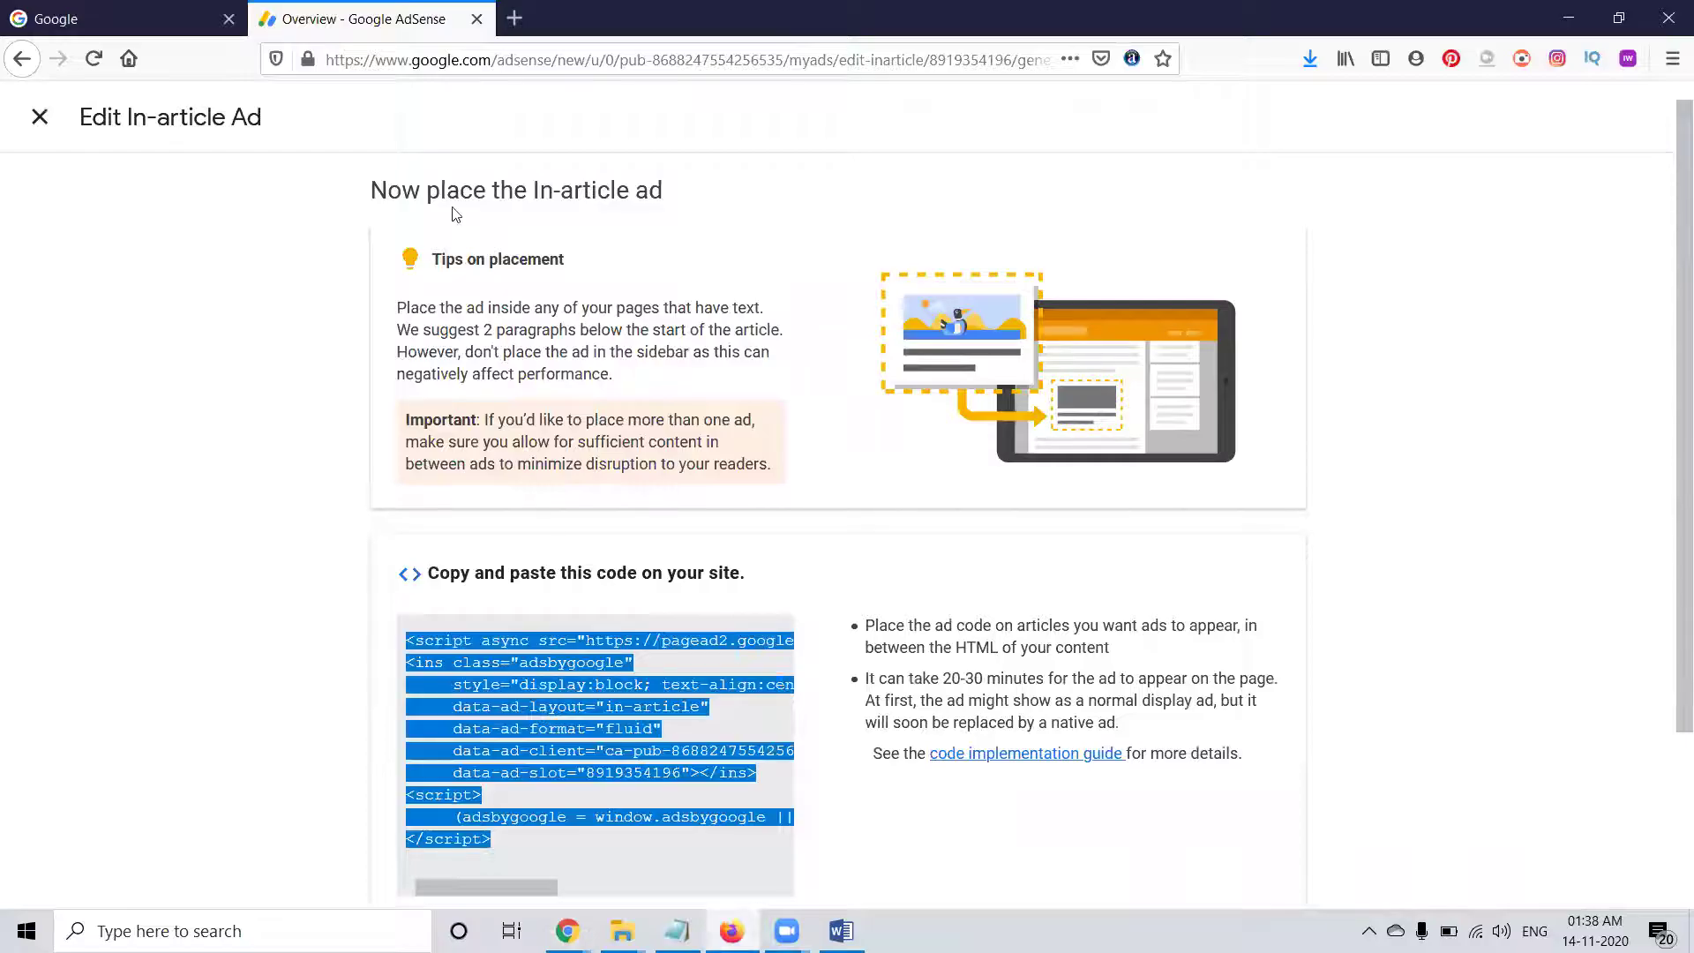
{"action": "left_click", "coordinate": [38, 131]}
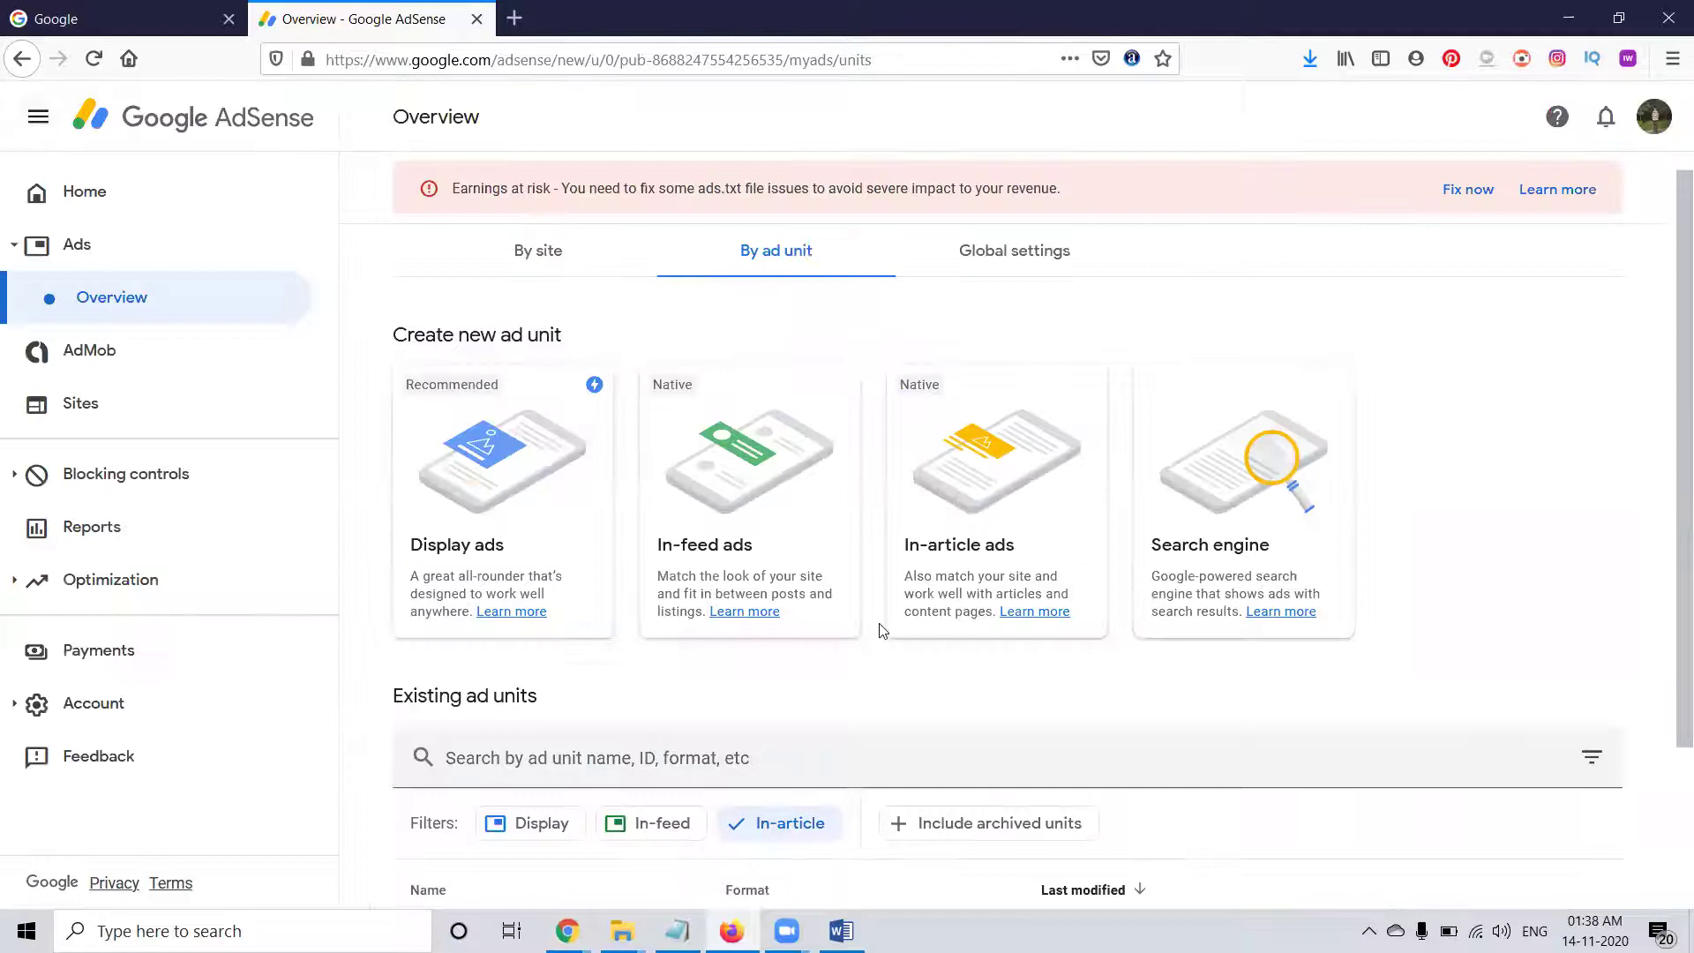
{"action": "scroll", "coordinate": [889, 673], "scroll_direction": "down", "scroll_amount": 3}
{"action": "left_click", "coordinate": [779, 649]}
{"action": "left_click", "coordinate": [648, 660]}
{"action": "scroll", "coordinate": [907, 738], "scroll_direction": "down", "scroll_amount": 1}
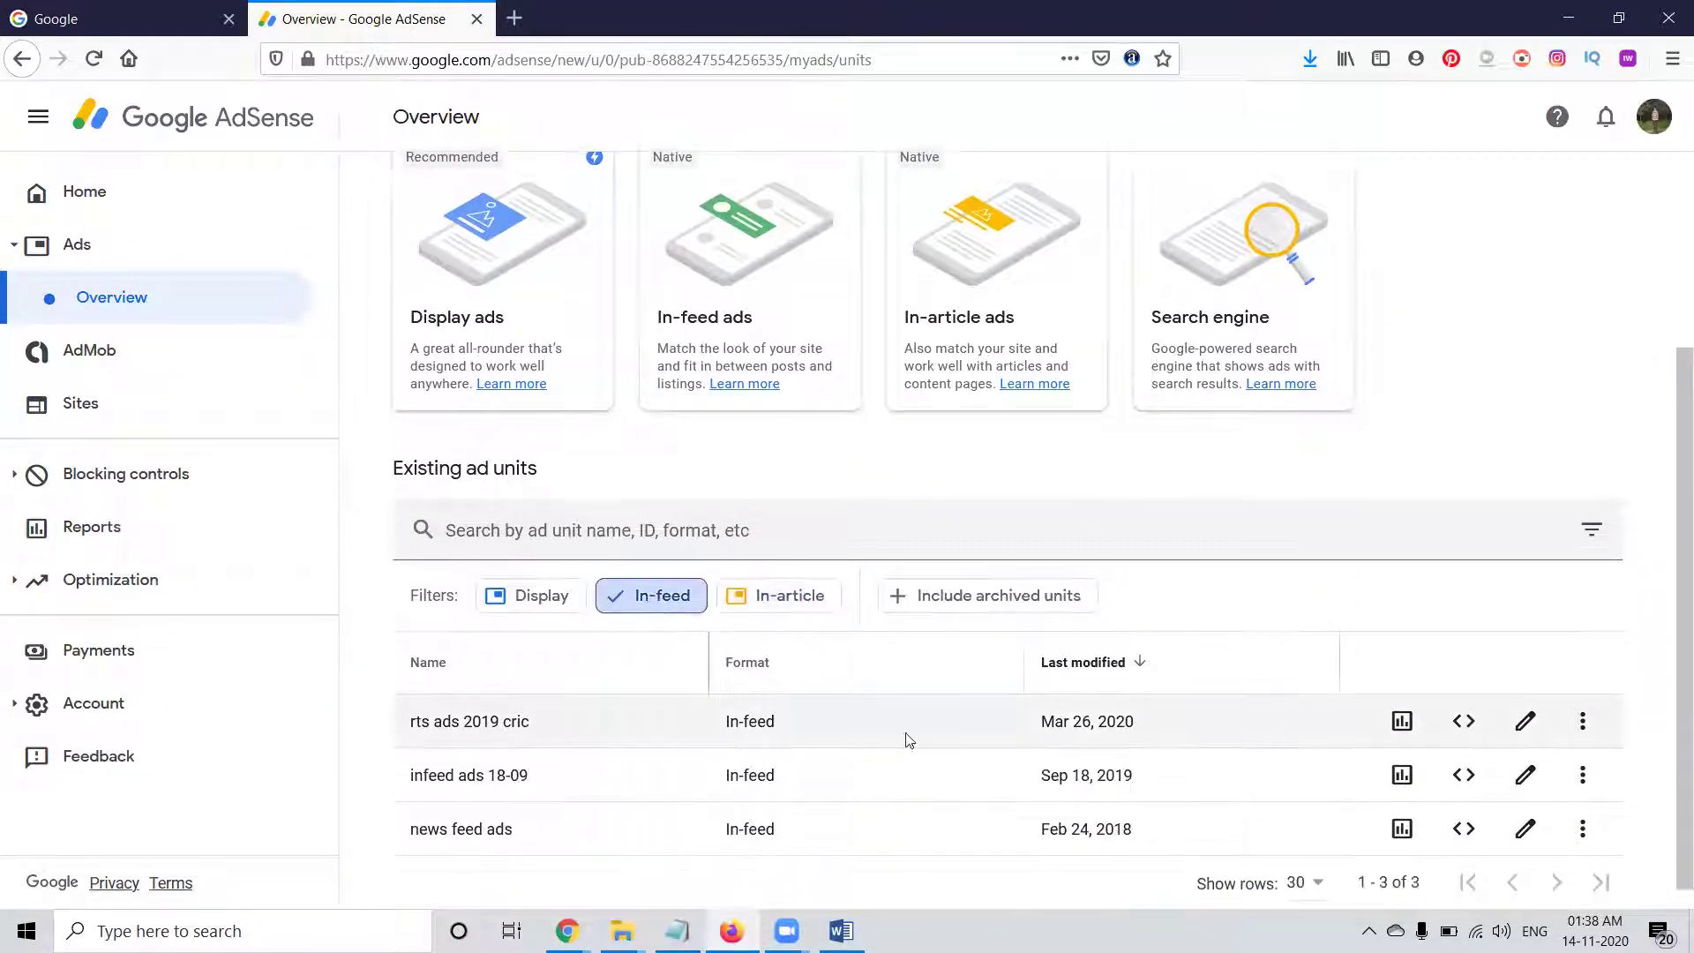
Get the ad code of the in-feed unit "rts ads 2019 cric" and copy the whole snippet
{"action": "left_click", "coordinate": [1463, 722]}
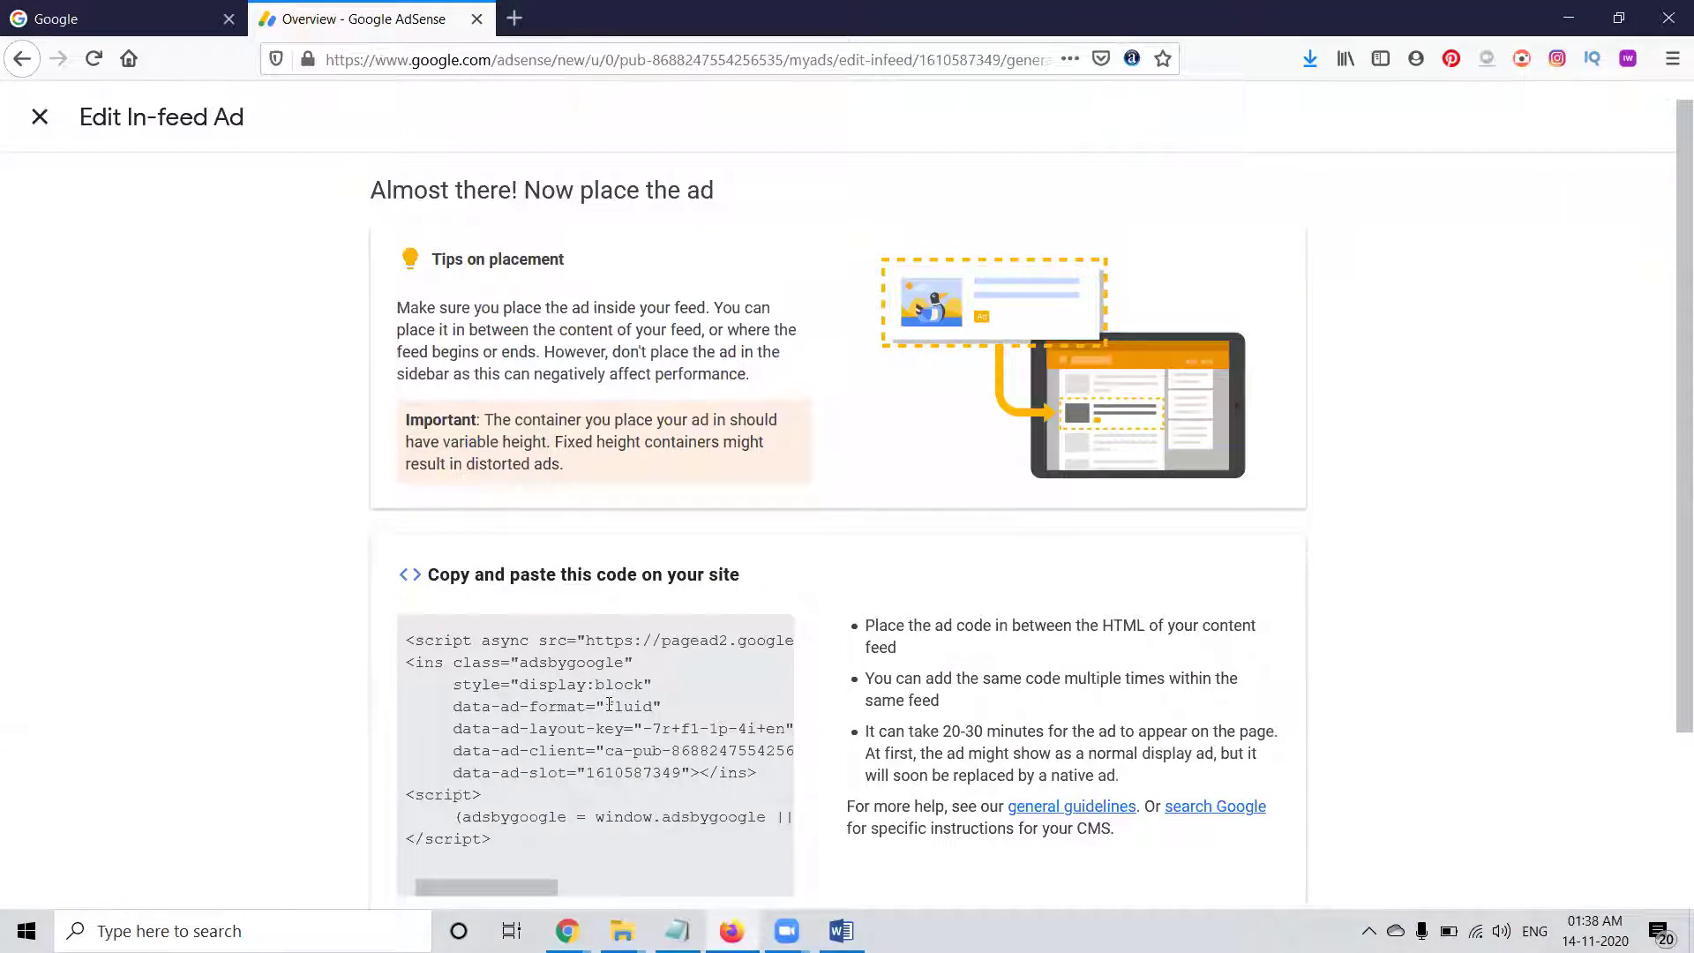
{"action": "triple_click", "coordinate": [609, 705]}
{"action": "left_click_drag", "start_coordinate": [508, 854], "coordinate": [406, 637]}
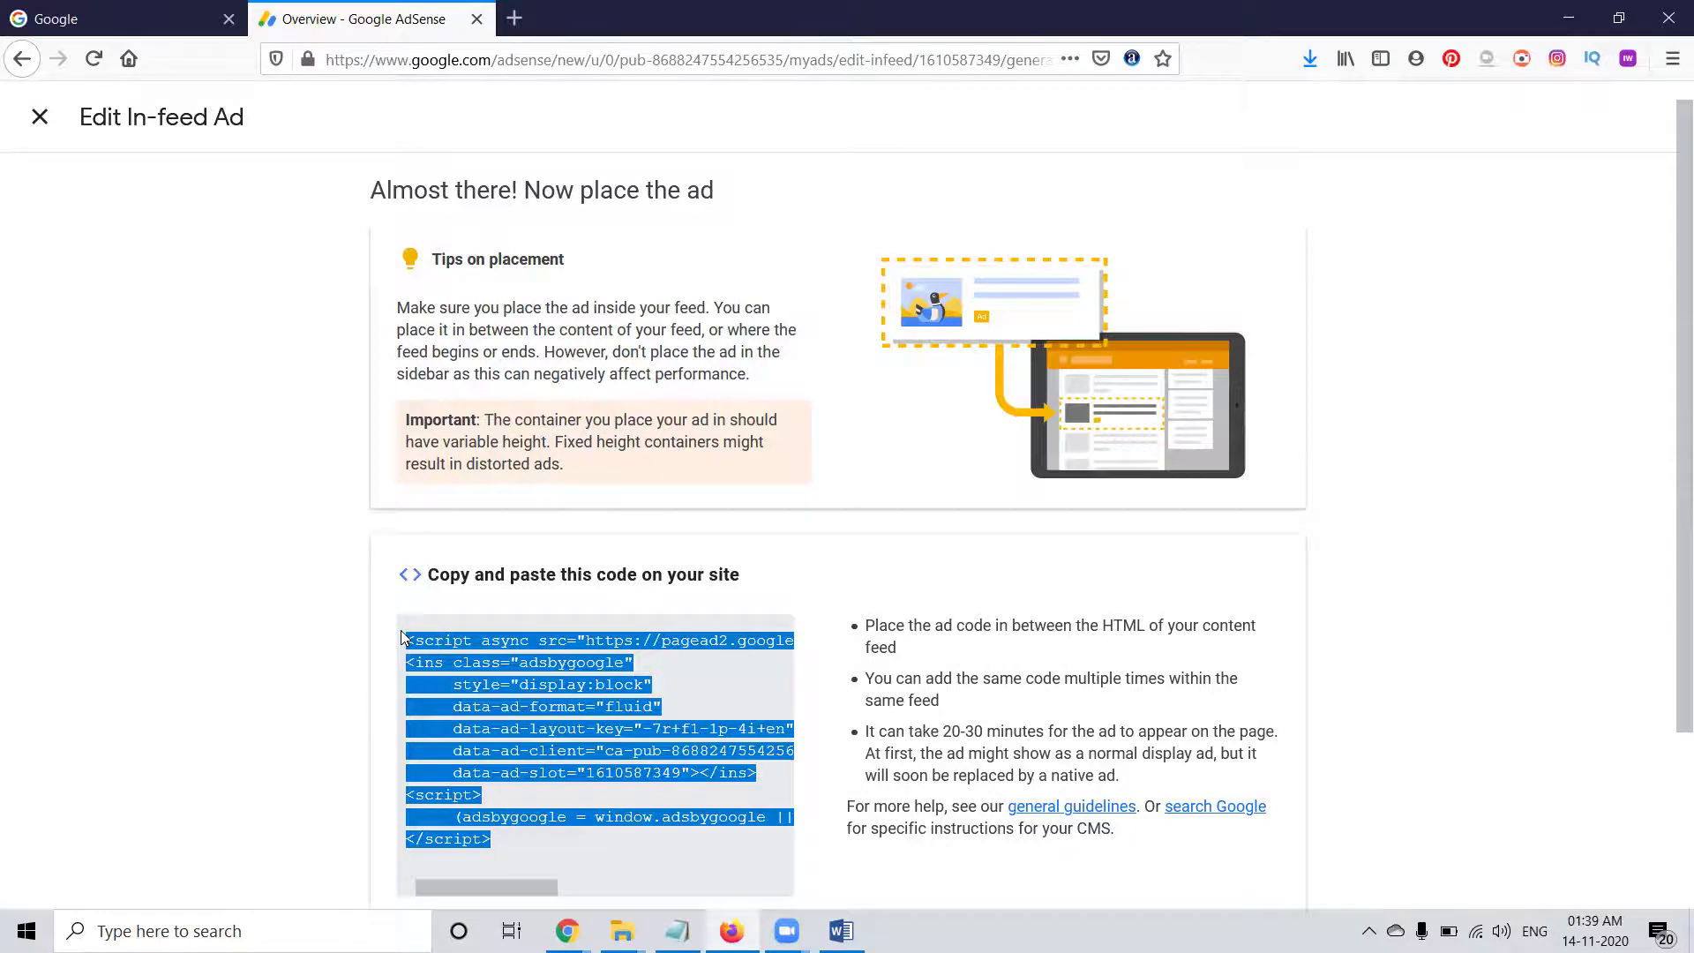
Switch to footer.php in Chrome, replace the in-article ad code with the copied in-feed code and save the file
{"action": "key", "text": "alt+Tab"}
{"action": "left_click", "coordinate": [1303, 13]}
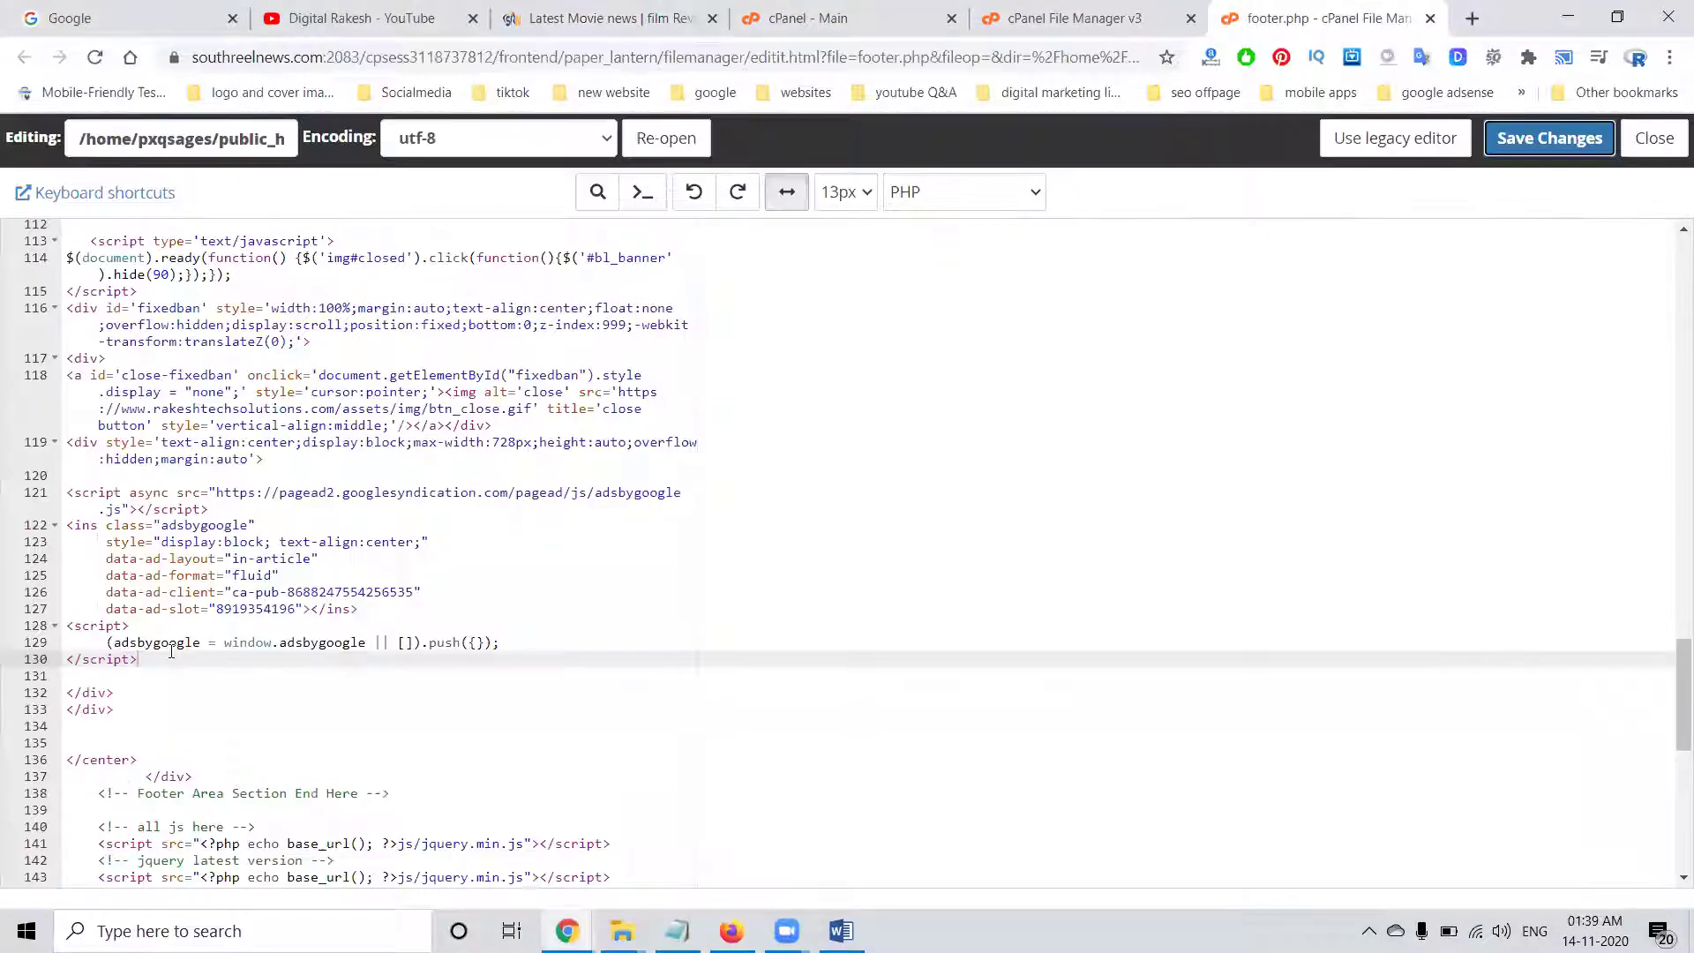
{"action": "left_click_drag", "start_coordinate": [149, 659], "coordinate": [60, 493]}
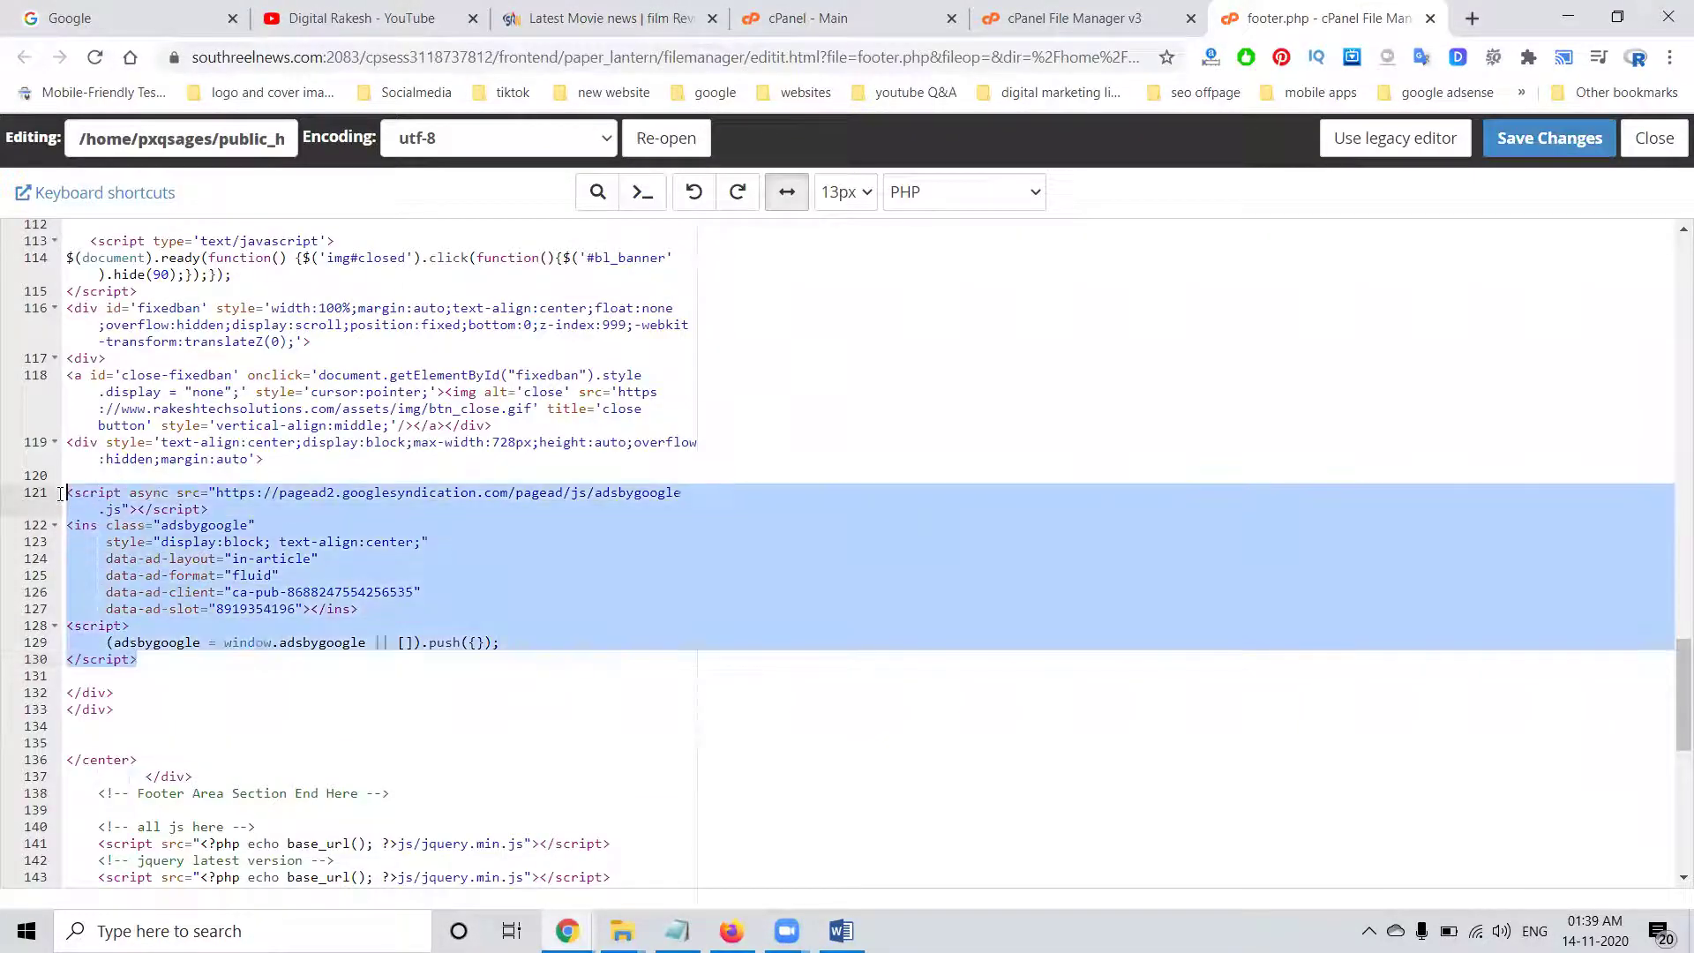
{"action": "key", "text": "ctrl+v"}
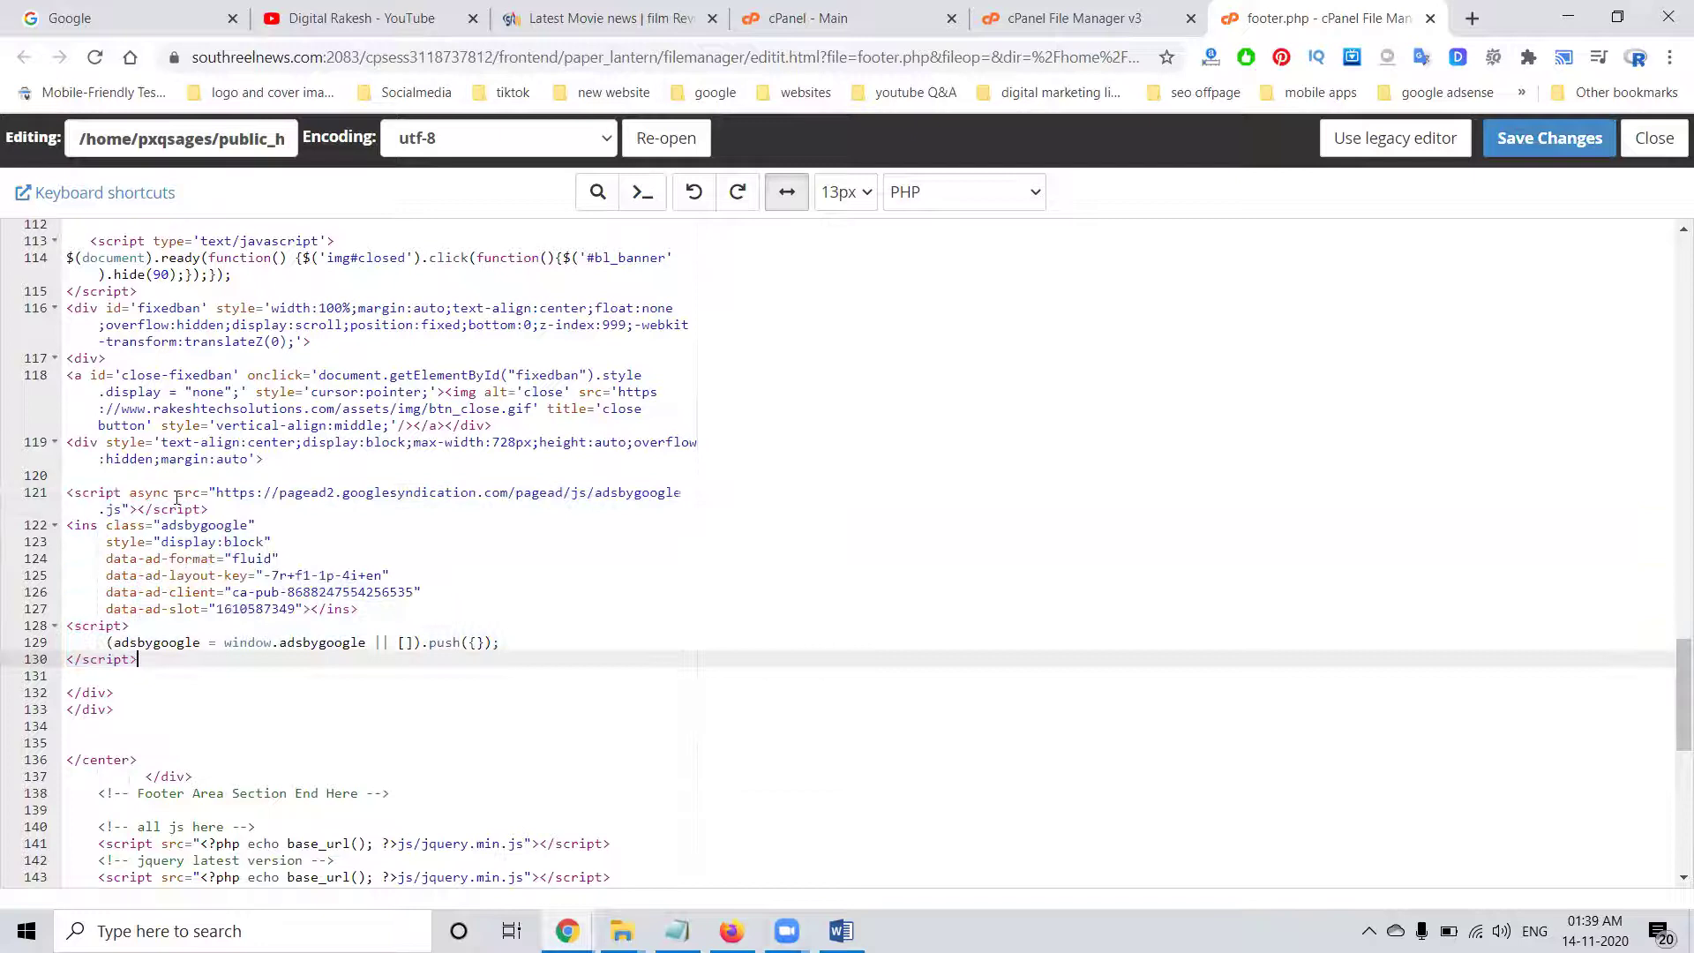
{"action": "left_click", "coordinate": [1537, 133]}
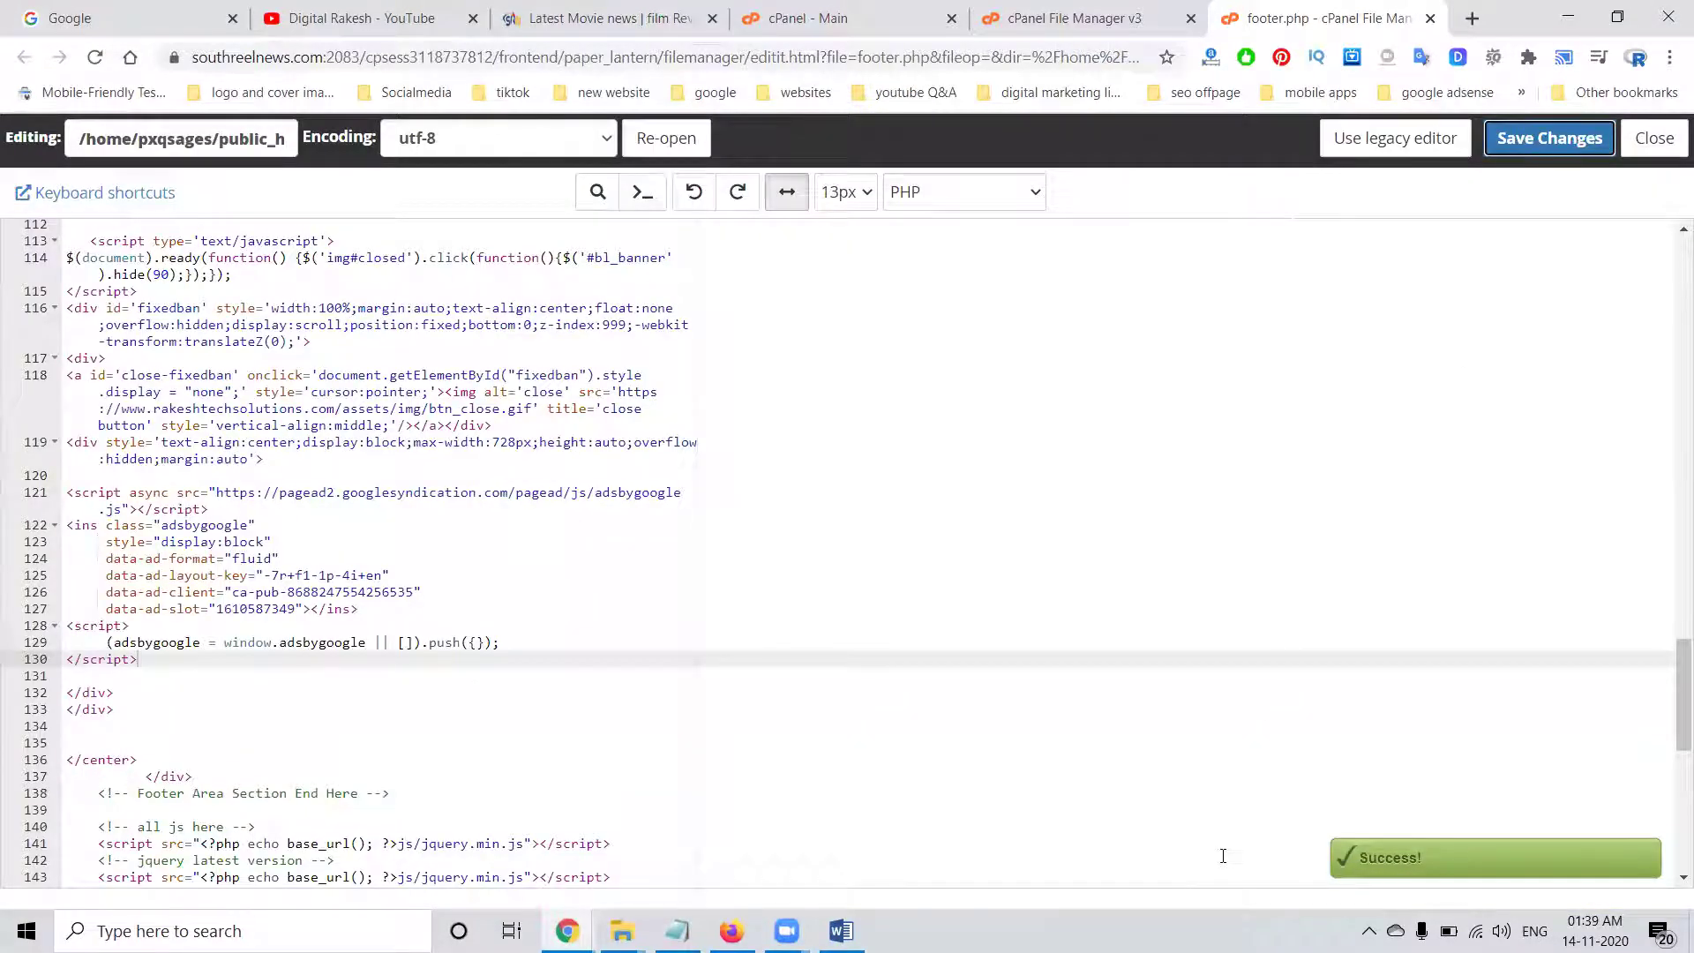
Examine how the in-feed ad displays in the floating footer of southreelnews.com
{"action": "left_click", "coordinate": [607, 12]}
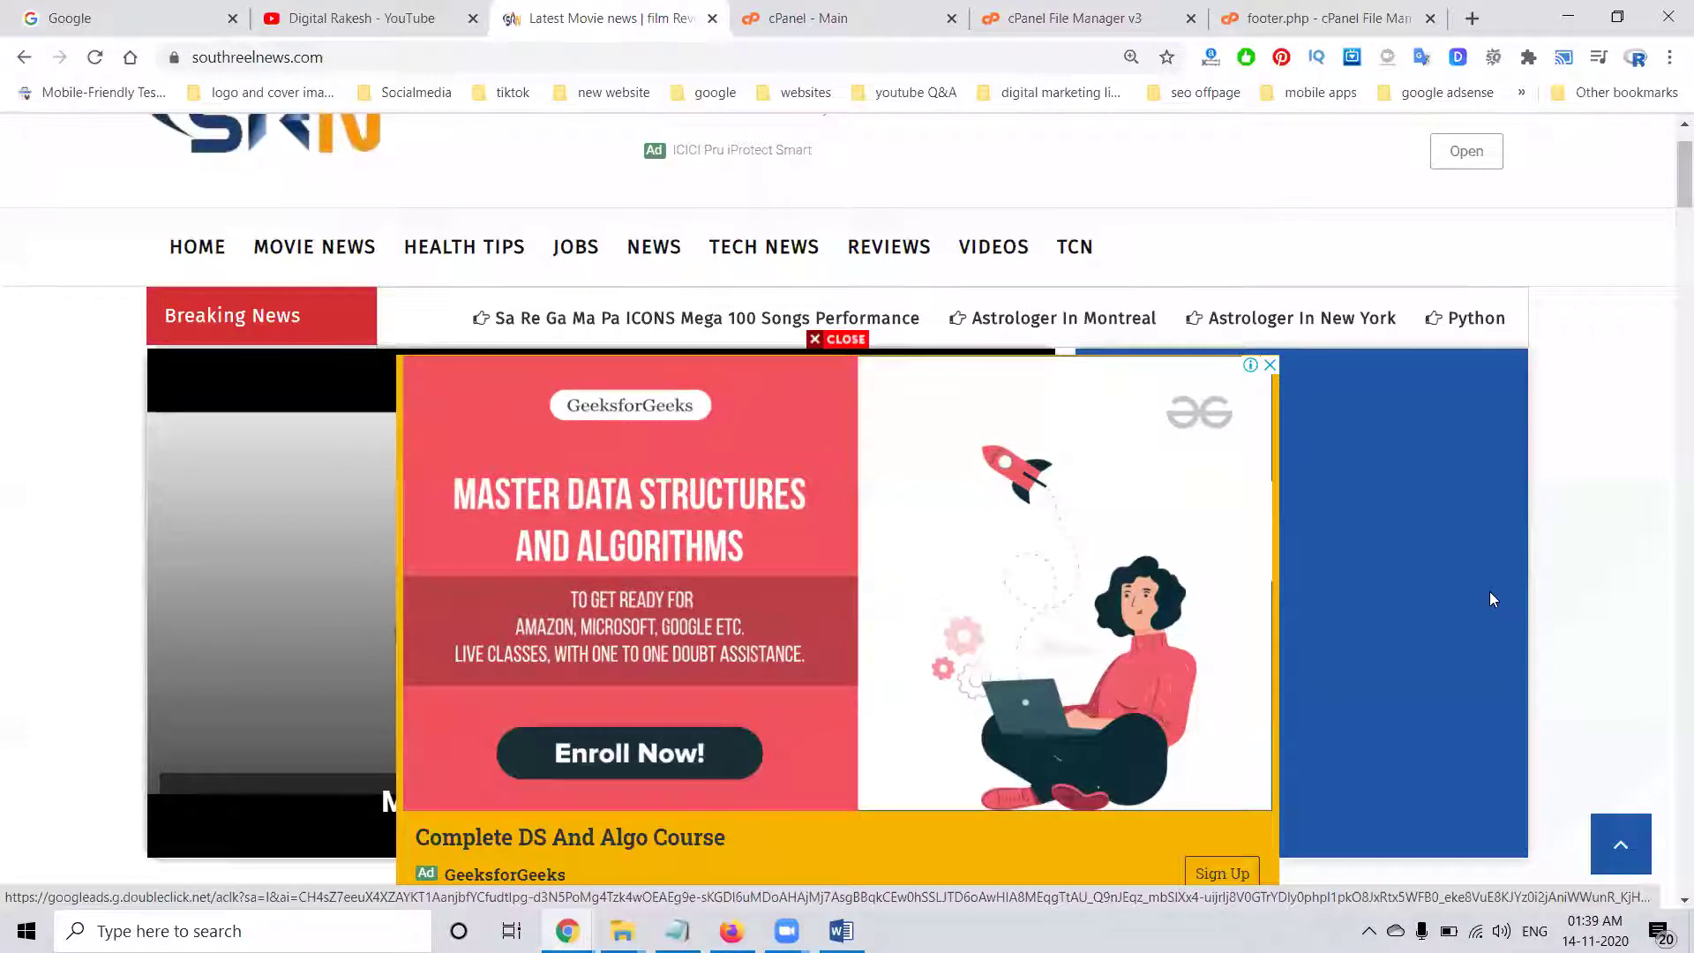
{"action": "scroll", "coordinate": [805, 634], "scroll_direction": "down", "scroll_amount": 3}
{"action": "scroll", "coordinate": [805, 634], "scroll_direction": "down", "scroll_amount": 5}
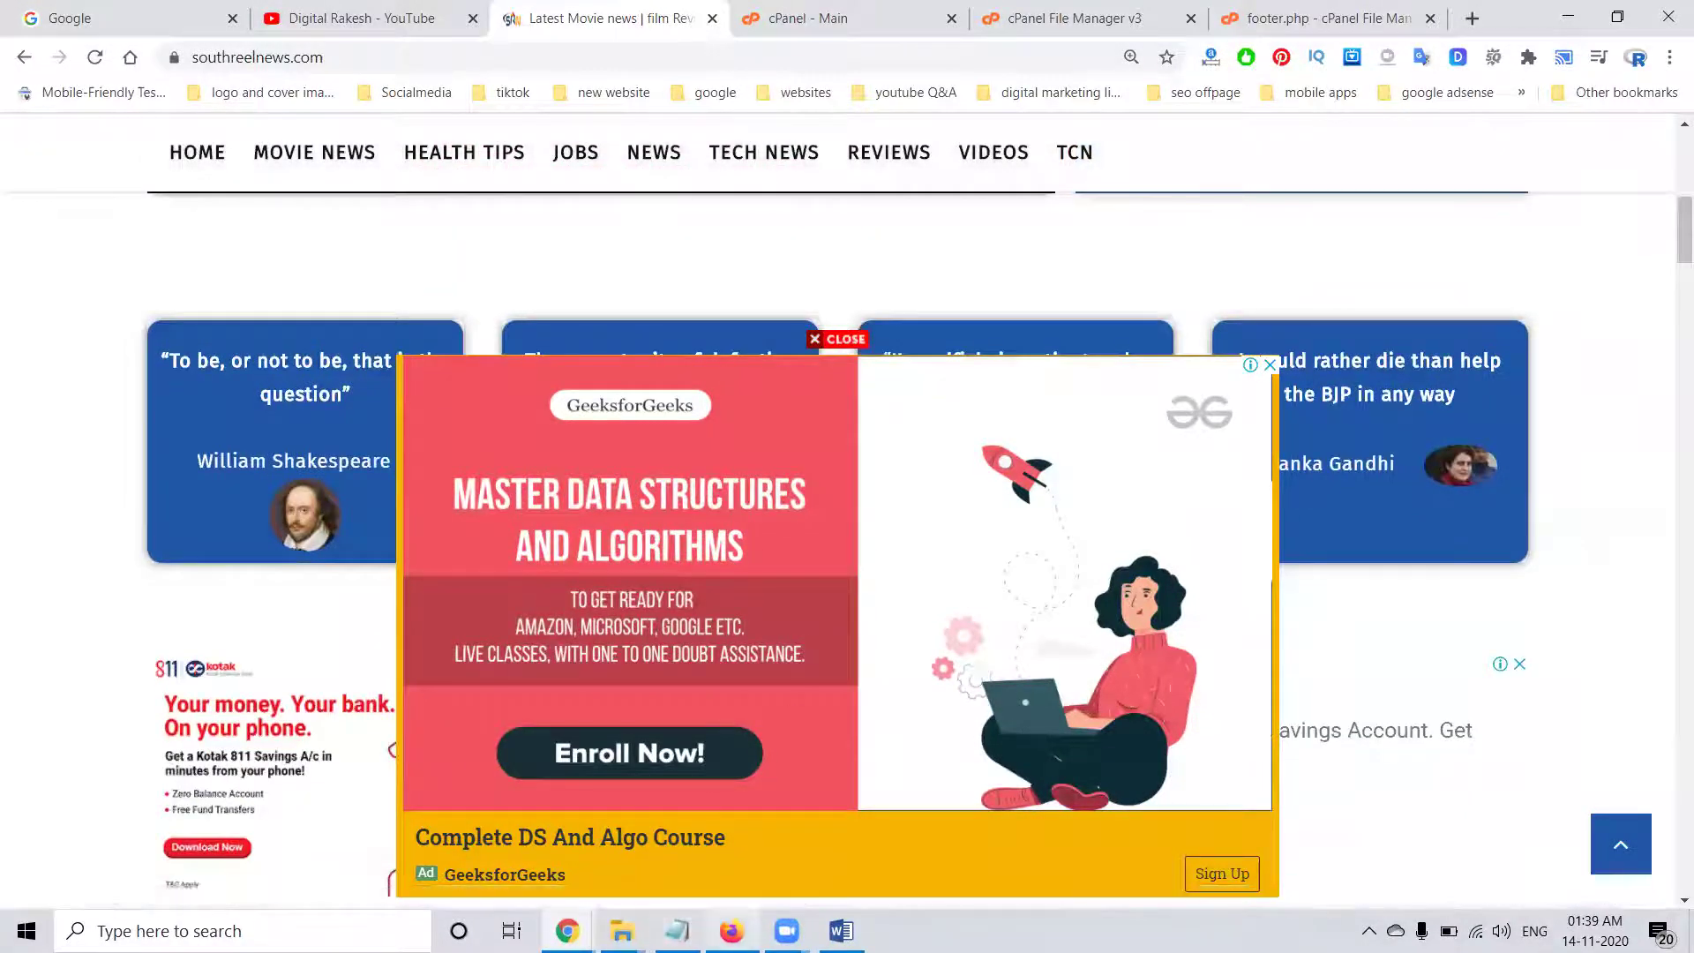
Return to AdSense in Firefox, leave the in-feed ad code page and limit the existing ad units to Display
{"action": "key", "text": "alt+Tab"}
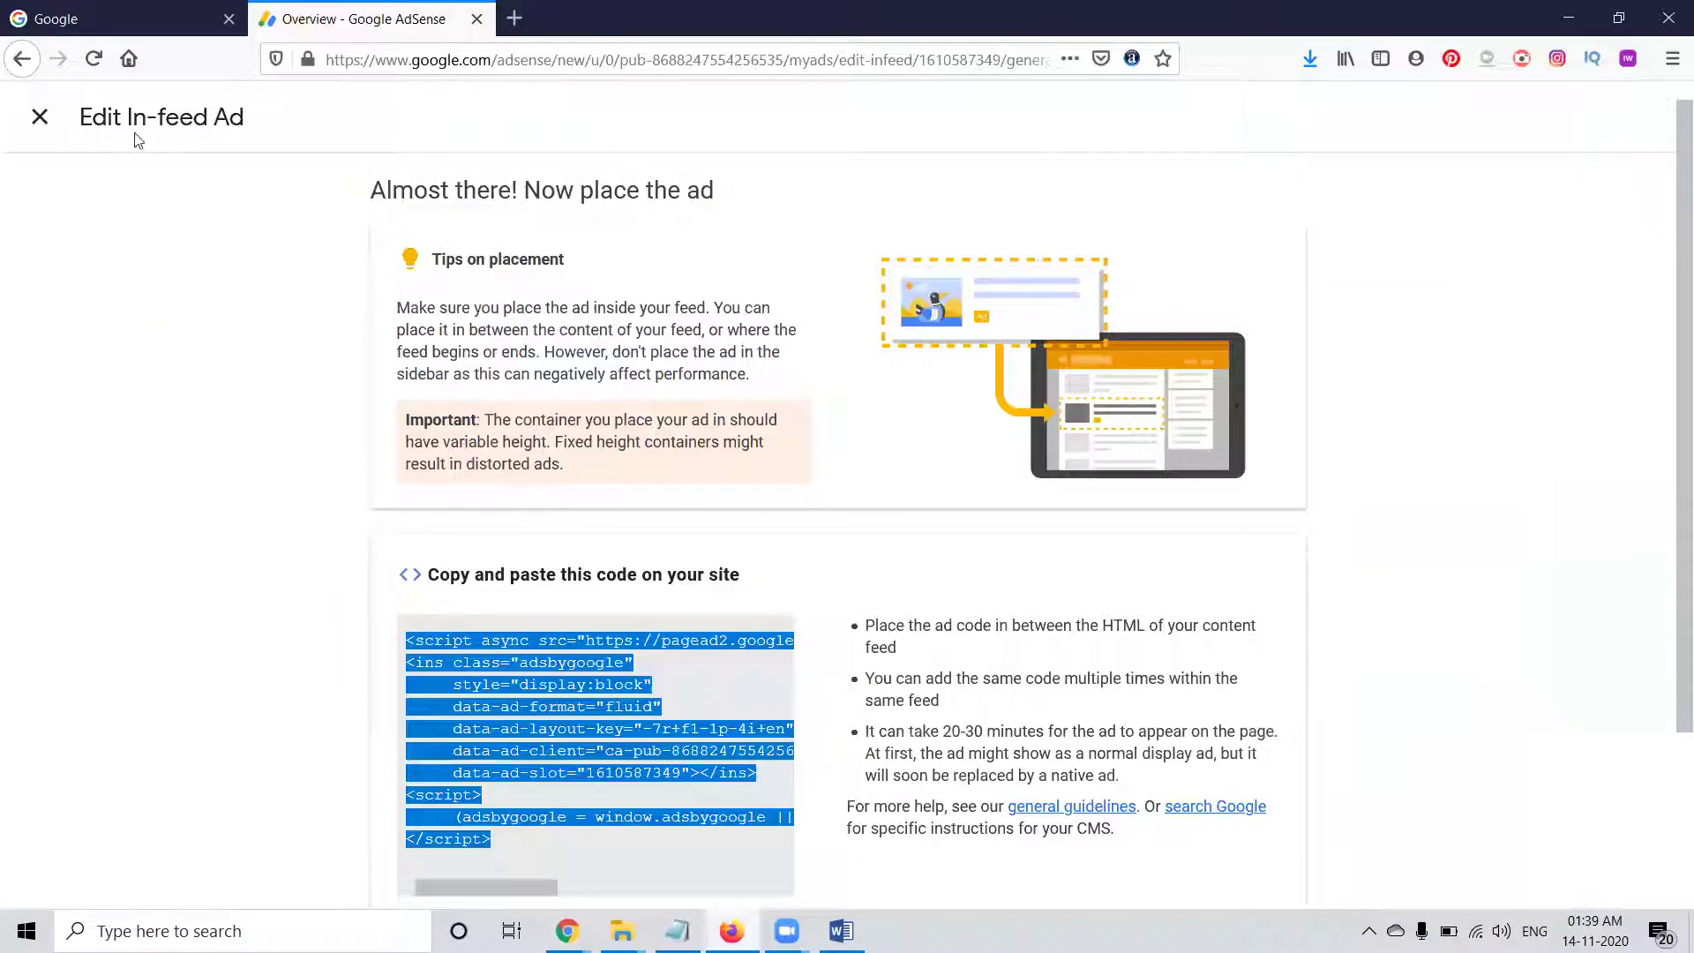
{"action": "left_click", "coordinate": [40, 117]}
{"action": "scroll", "coordinate": [459, 554], "scroll_direction": "down", "scroll_amount": 3}
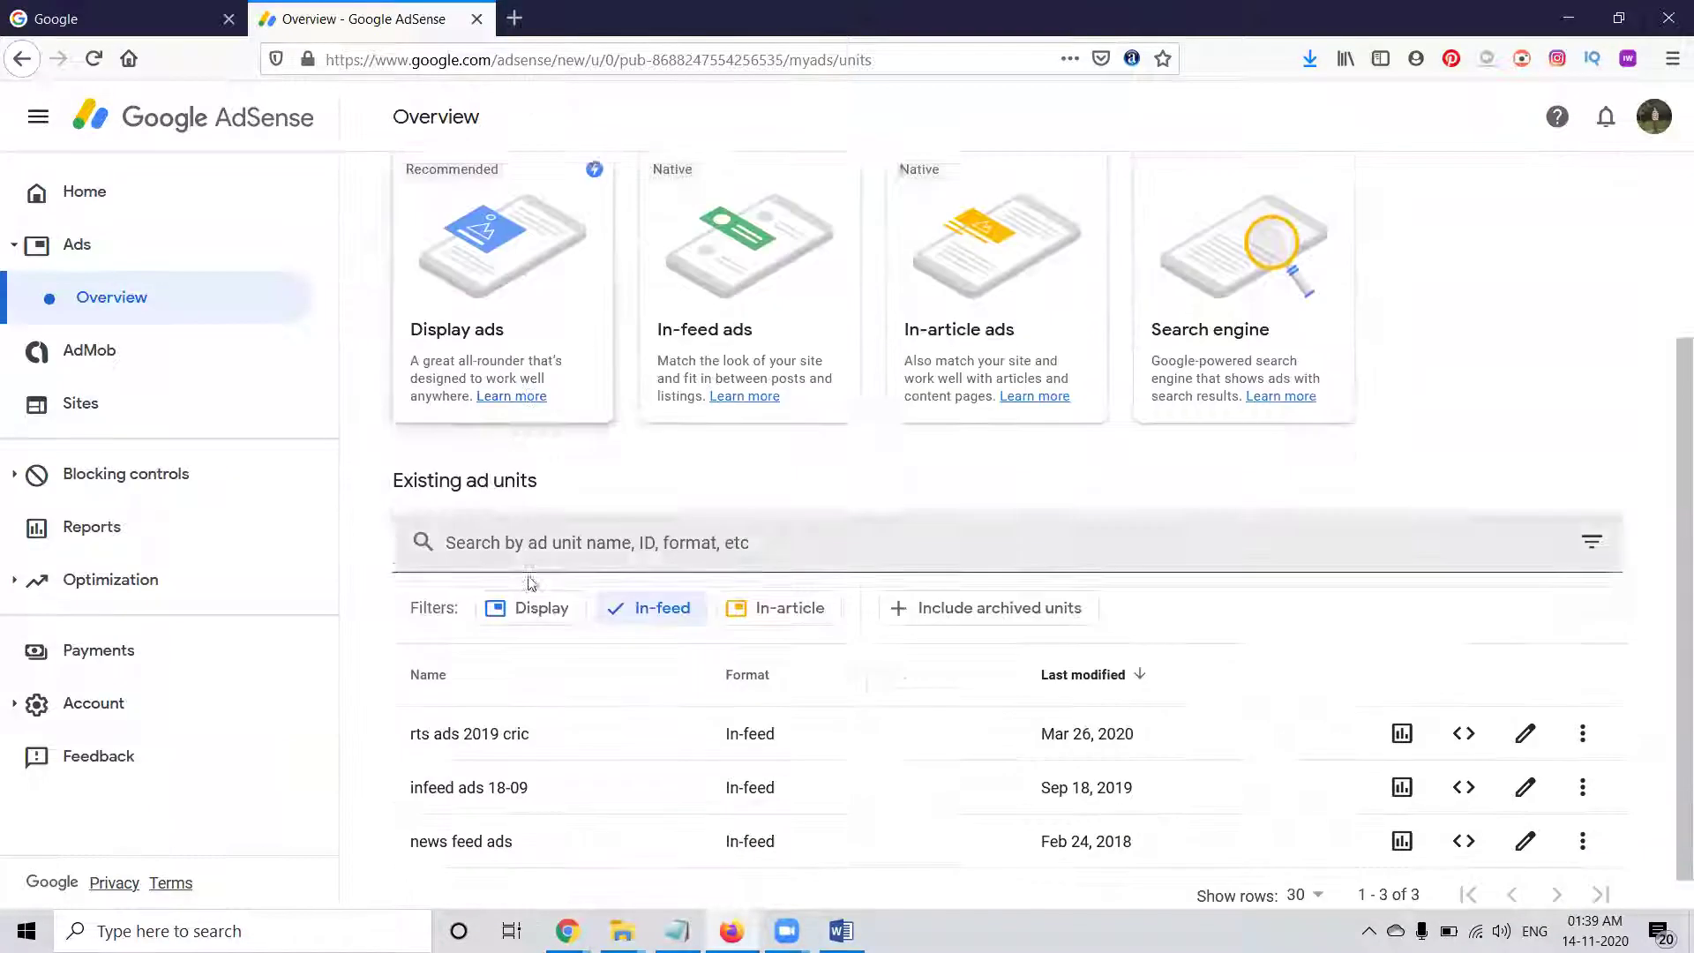
{"action": "left_click", "coordinate": [528, 596]}
{"action": "left_click", "coordinate": [636, 607]}
{"action": "scroll", "coordinate": [650, 612], "scroll_direction": "down", "scroll_amount": 5}
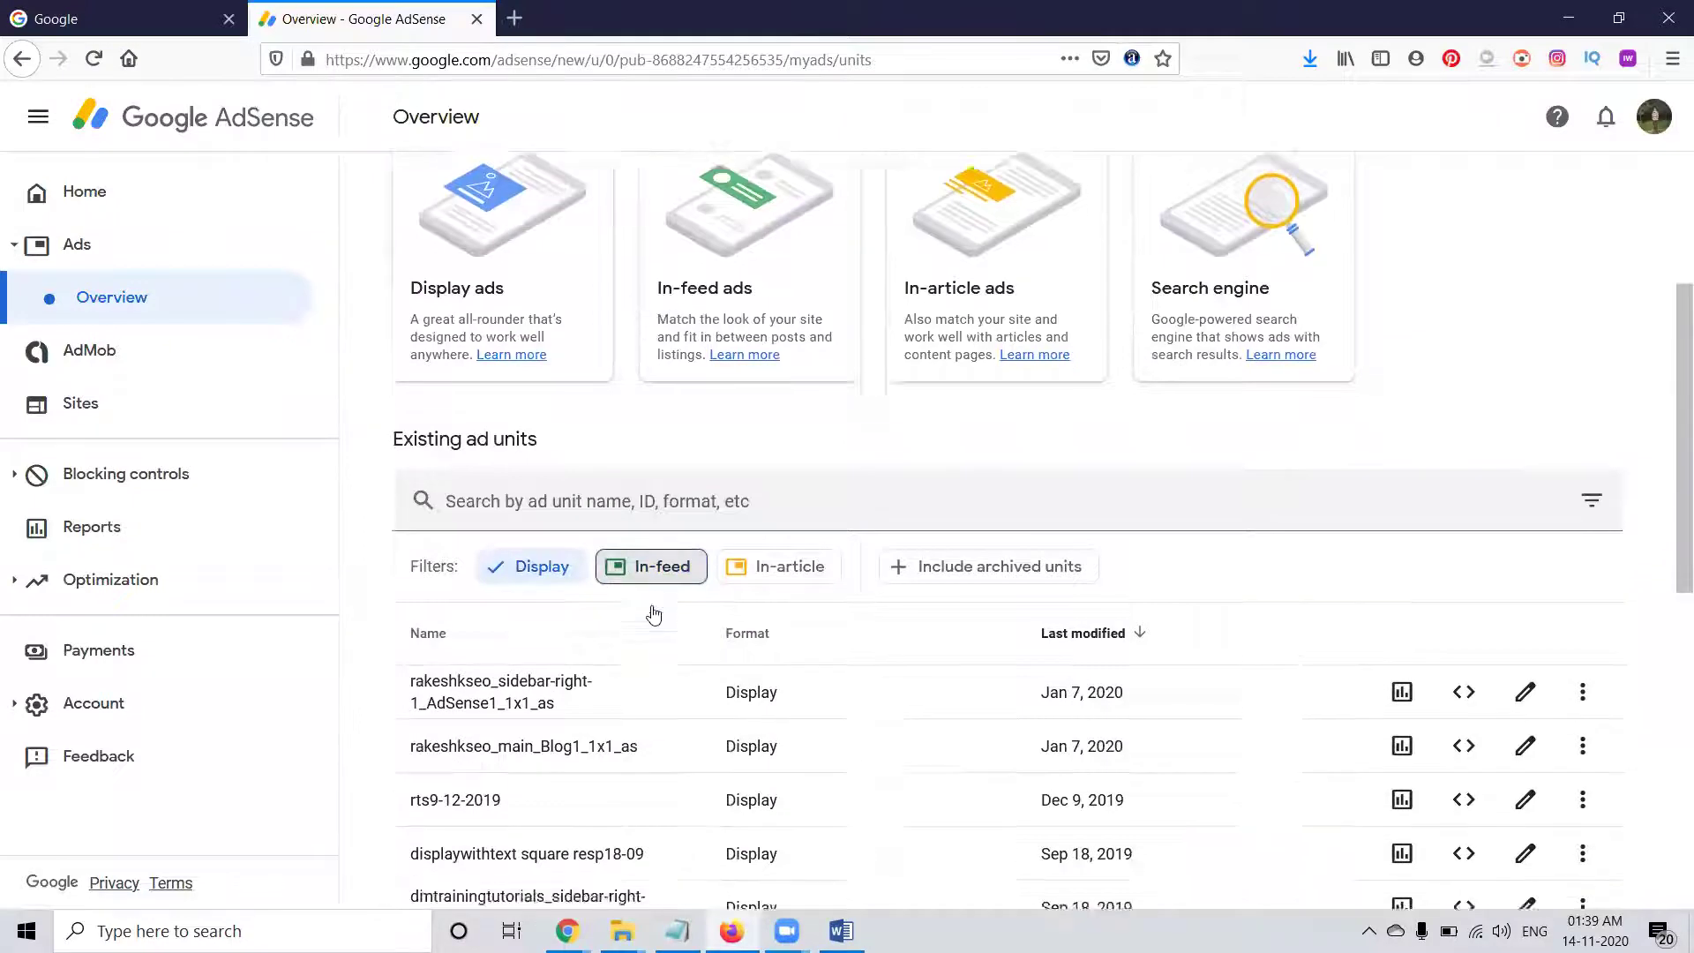
{"action": "scroll", "coordinate": [663, 635], "scroll_direction": "down", "scroll_amount": 3}
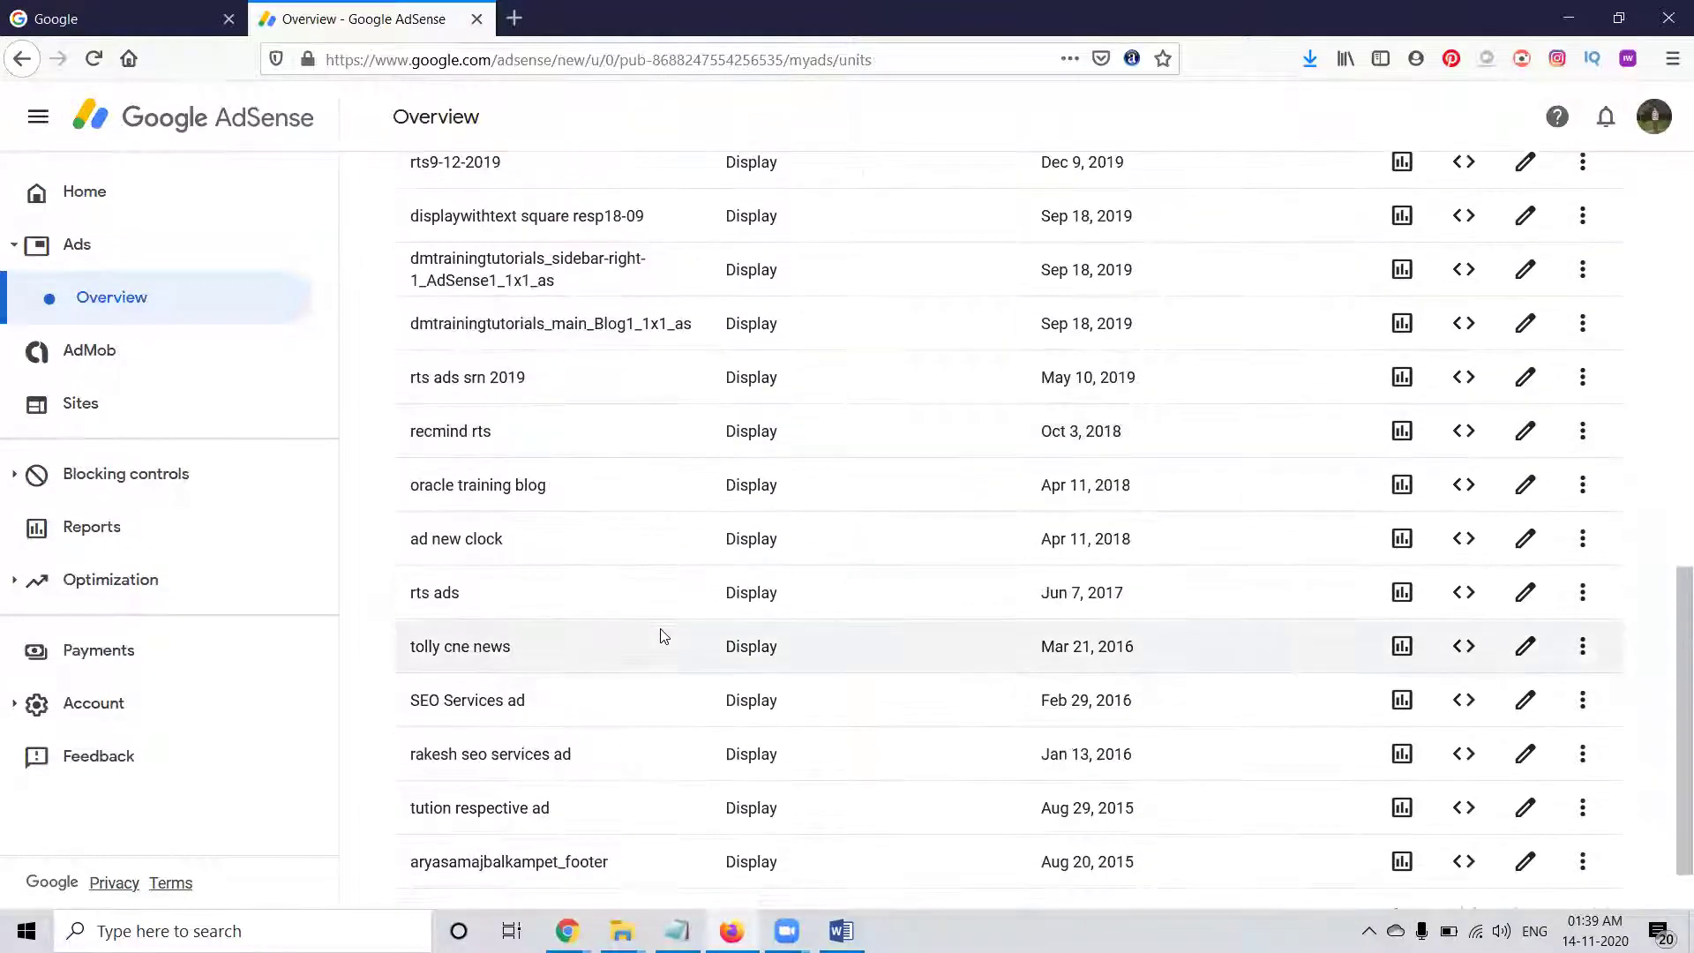
Get the ad code of the display unit "tolly cne news" and copy the whole 728 x 90 px snippet
{"action": "left_click", "coordinate": [1464, 646]}
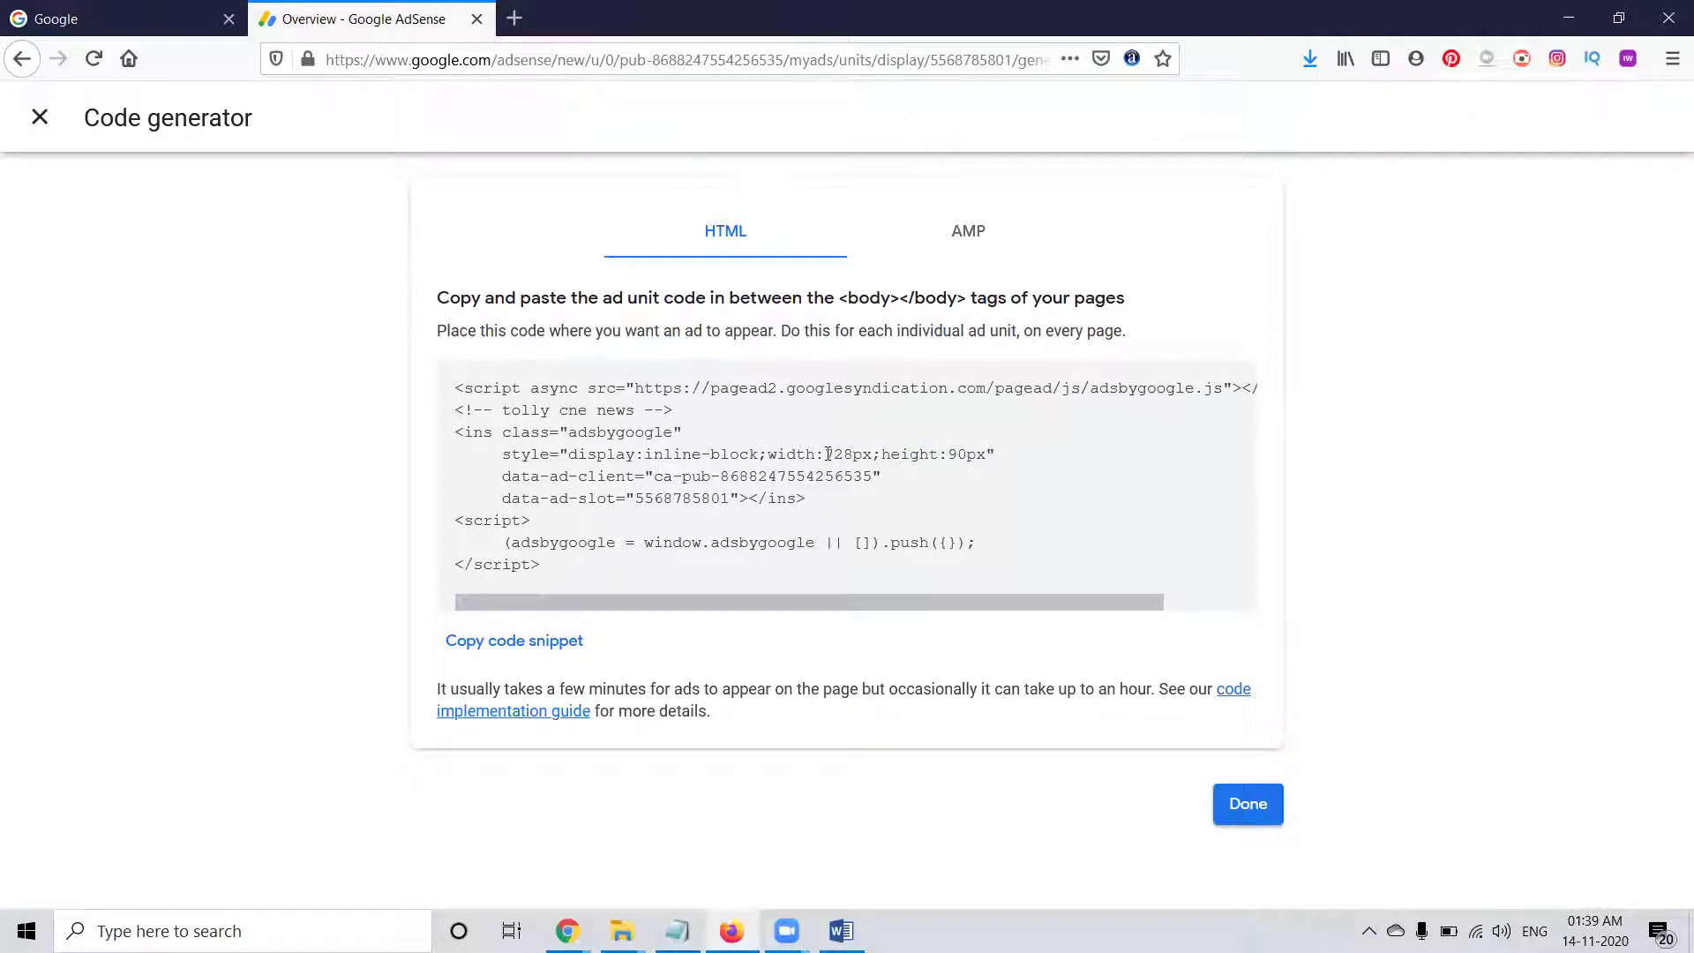
{"action": "left_click_drag", "start_coordinate": [843, 451], "coordinate": [988, 451]}
{"action": "left_click_drag", "start_coordinate": [557, 574], "coordinate": [458, 388]}
{"action": "key", "text": "ctrl+c"}
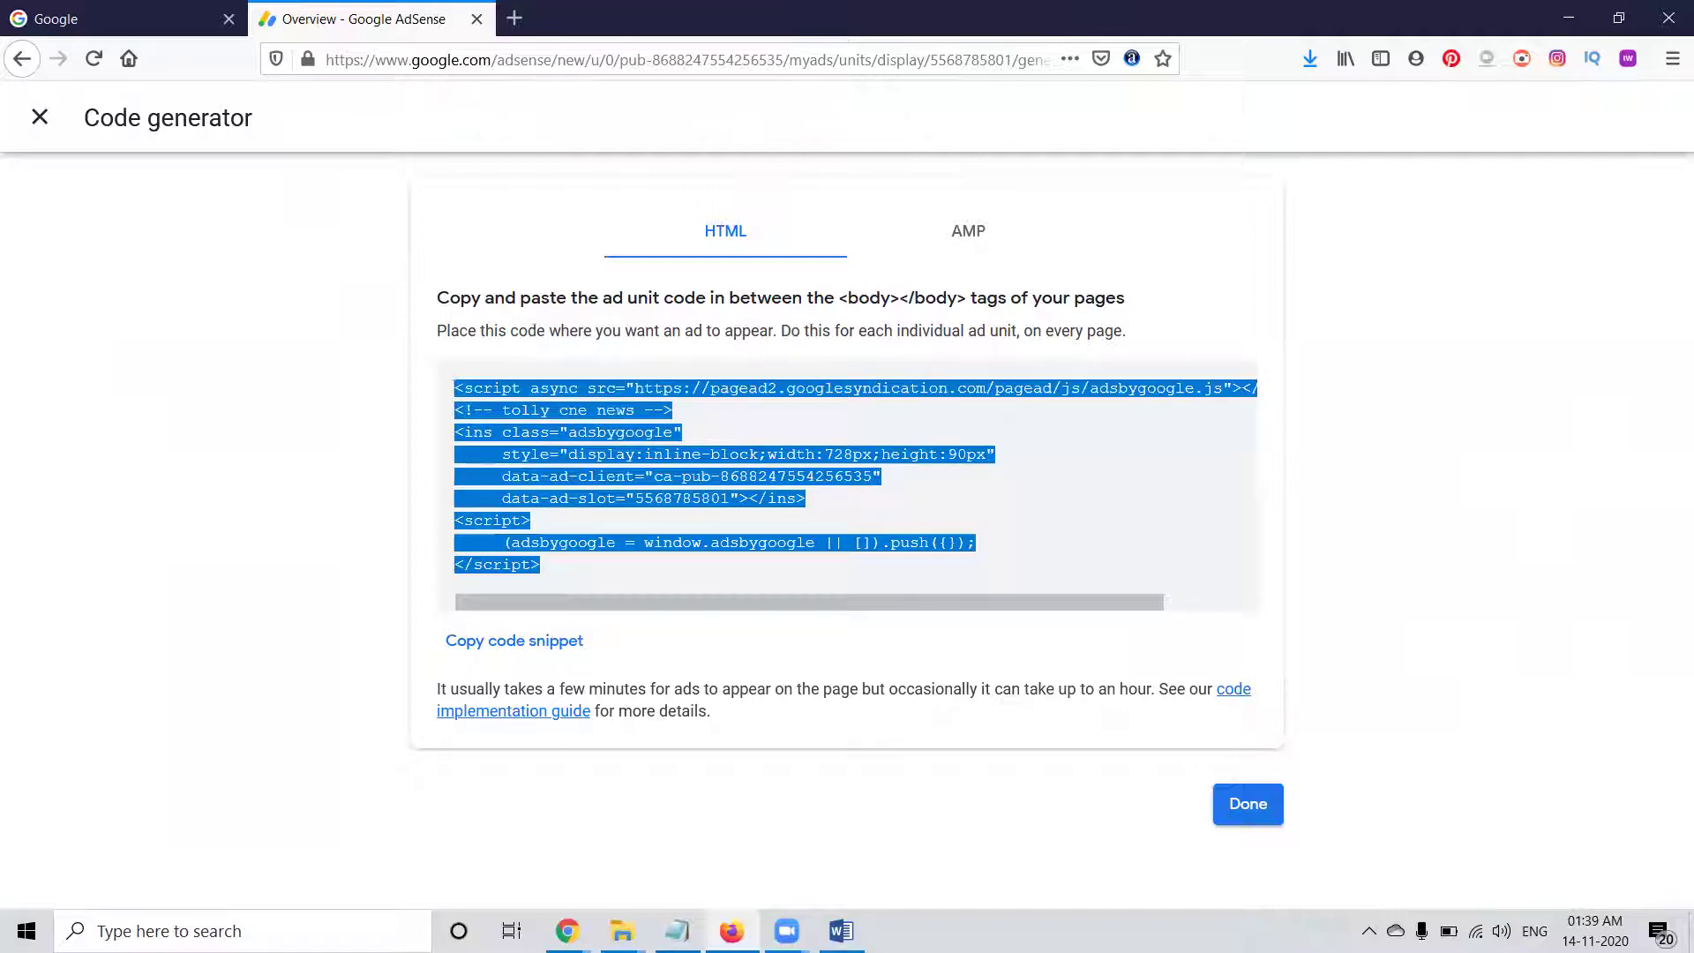
Switch to footer.php in Chrome, replace the in-feed ad code with the copied "tolly cne news" display code and save the file
{"action": "left_click", "coordinate": [567, 931]}
{"action": "left_click", "coordinate": [450, 786]}
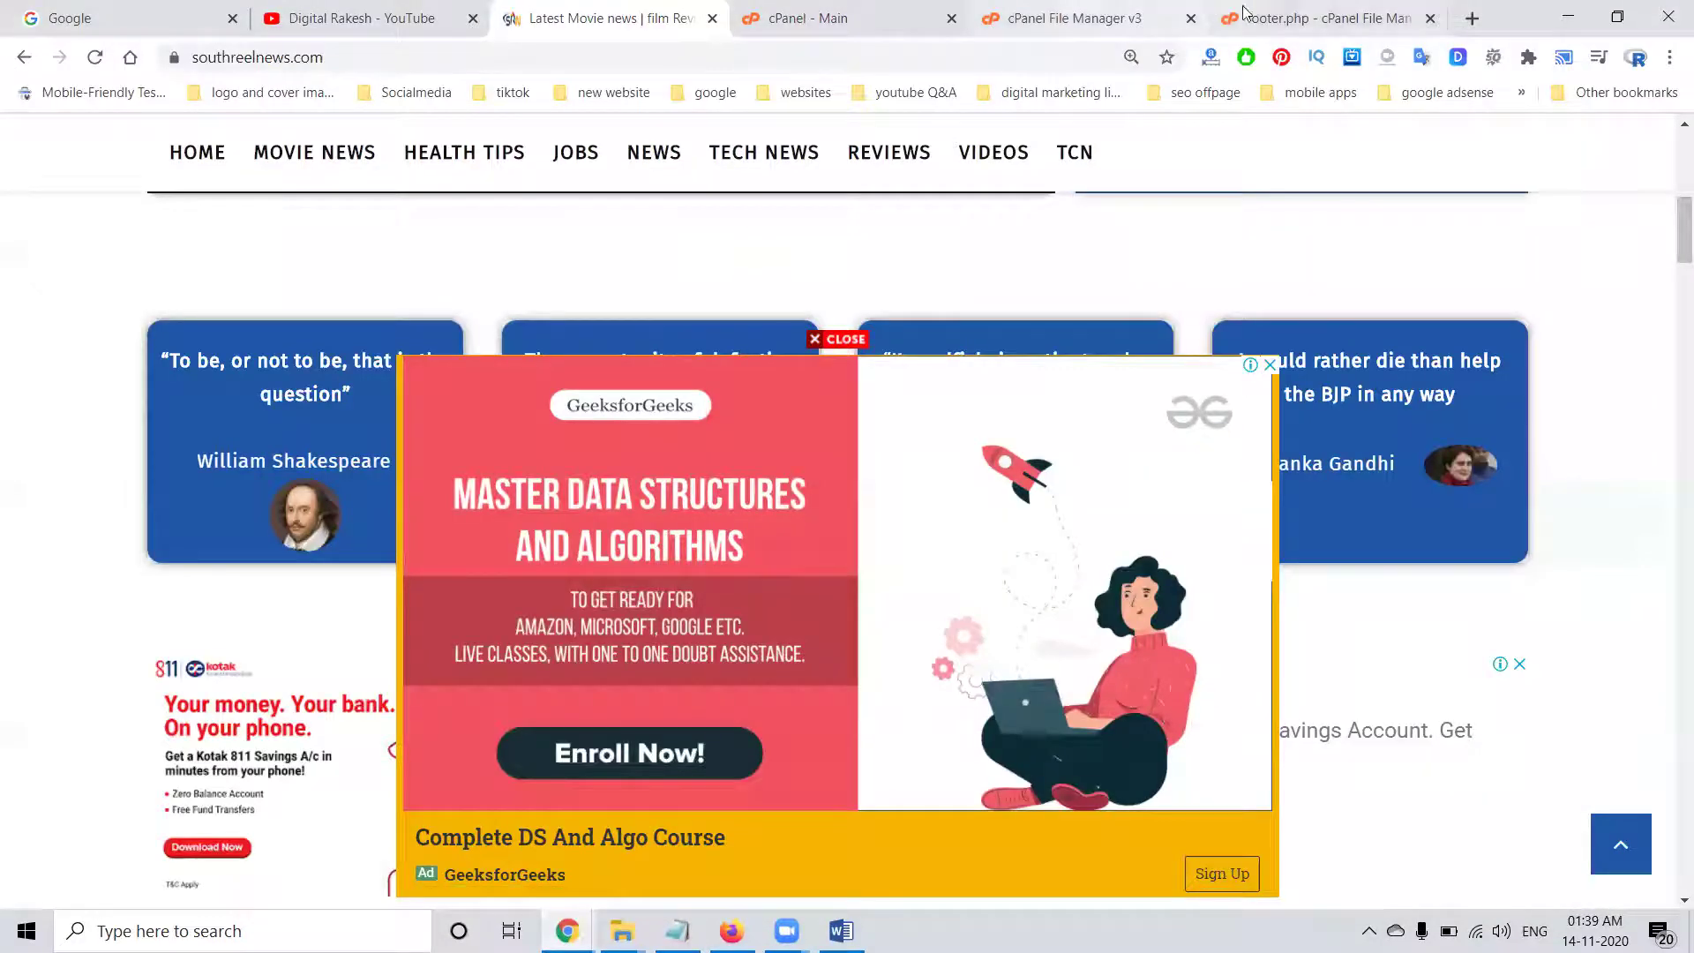
{"action": "left_click", "coordinate": [1245, 13]}
{"action": "left_click_drag", "start_coordinate": [144, 660], "coordinate": [67, 493]}
{"action": "key", "text": "ctrl+v"}
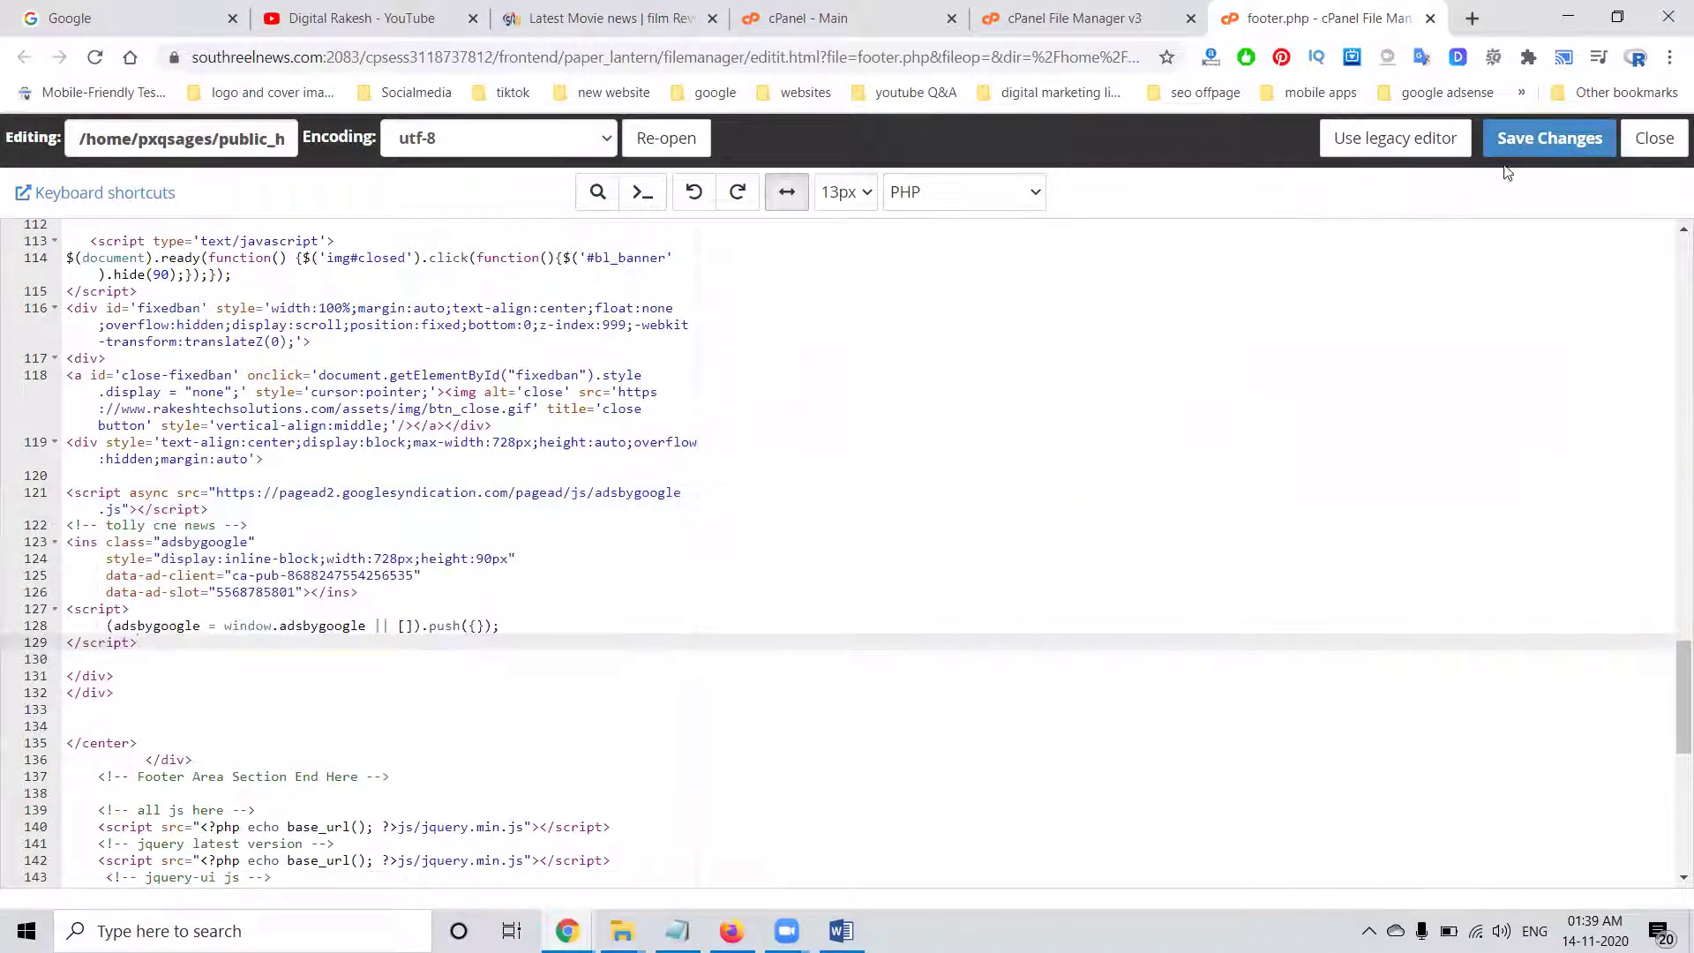
{"action": "left_click", "coordinate": [1540, 141]}
Reload southreelnews.com and examine the floating footer banner and the other ads down the home page
{"action": "left_click", "coordinate": [582, 14]}
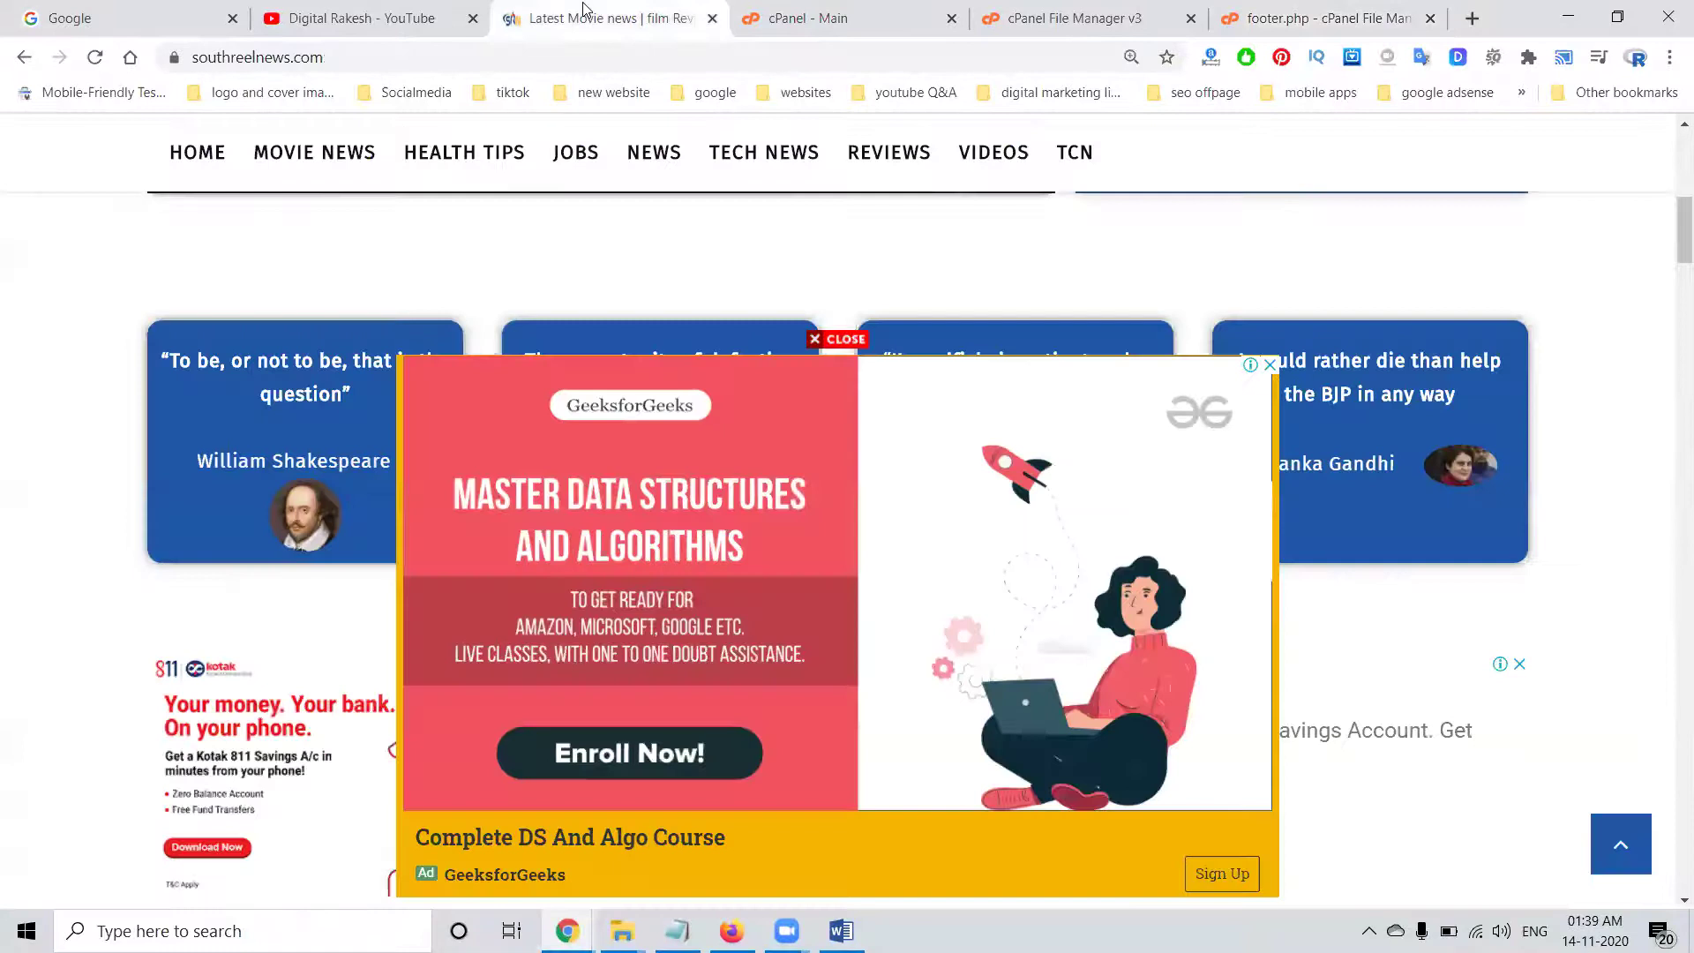
{"action": "key", "text": "F5"}
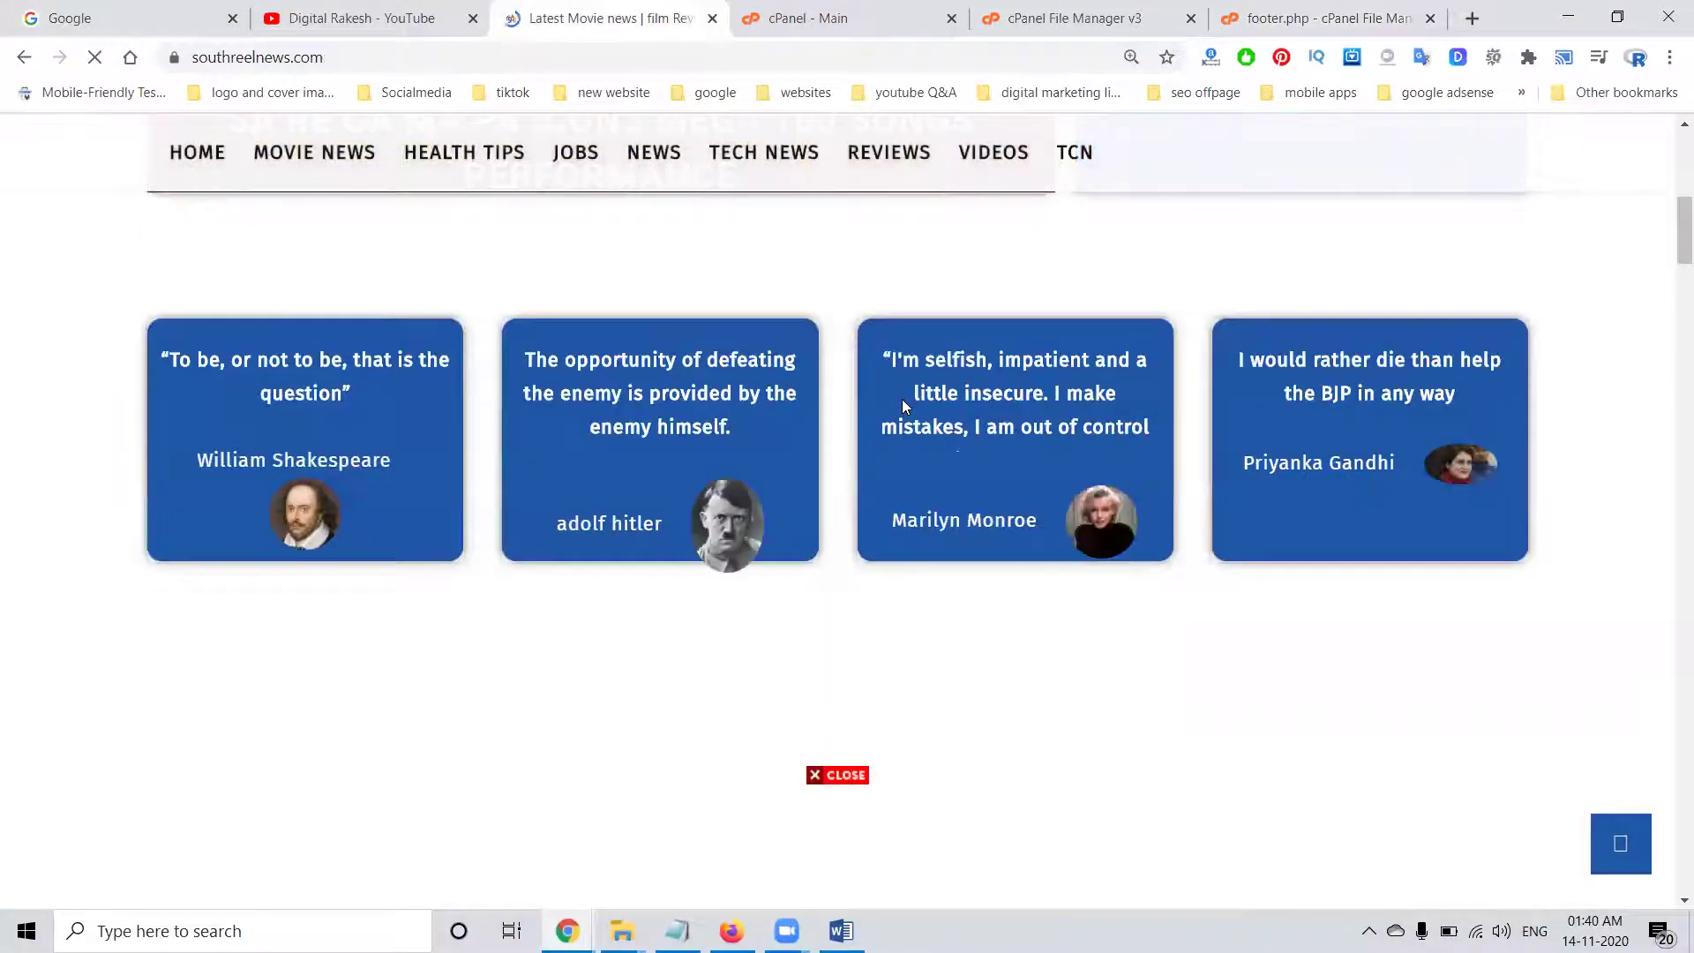
{"action": "scroll", "coordinate": [881, 806], "scroll_direction": "down", "scroll_amount": 1}
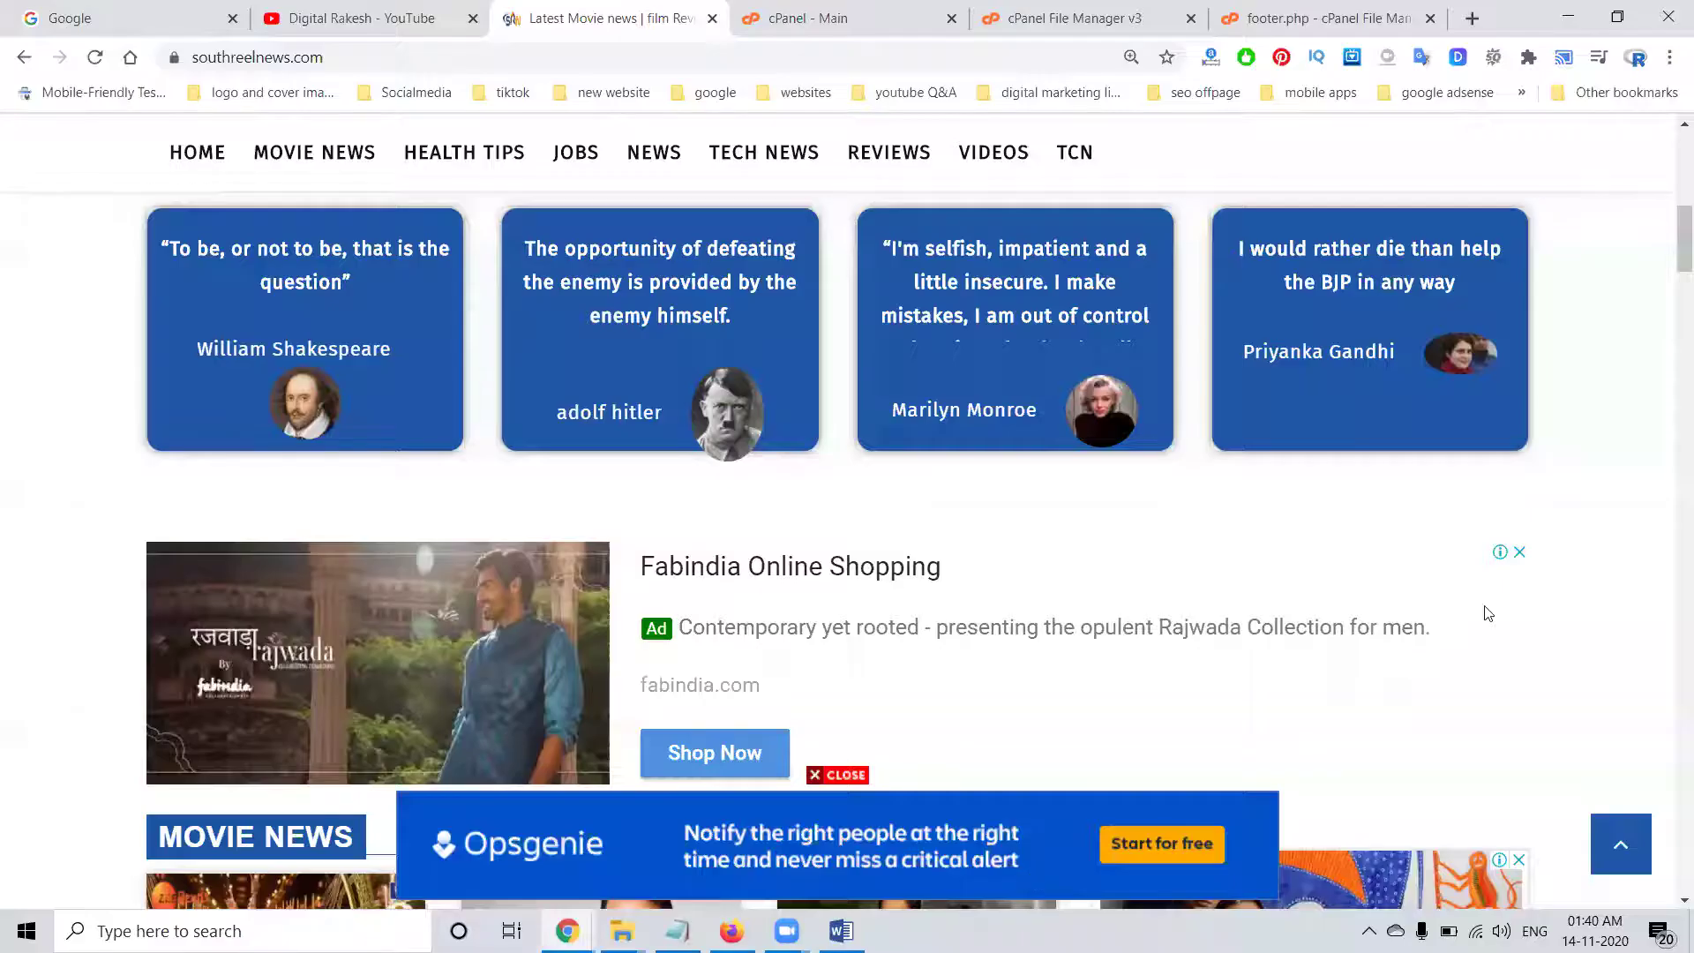
{"action": "scroll", "coordinate": [1069, 456], "scroll_direction": "up", "scroll_amount": 9}
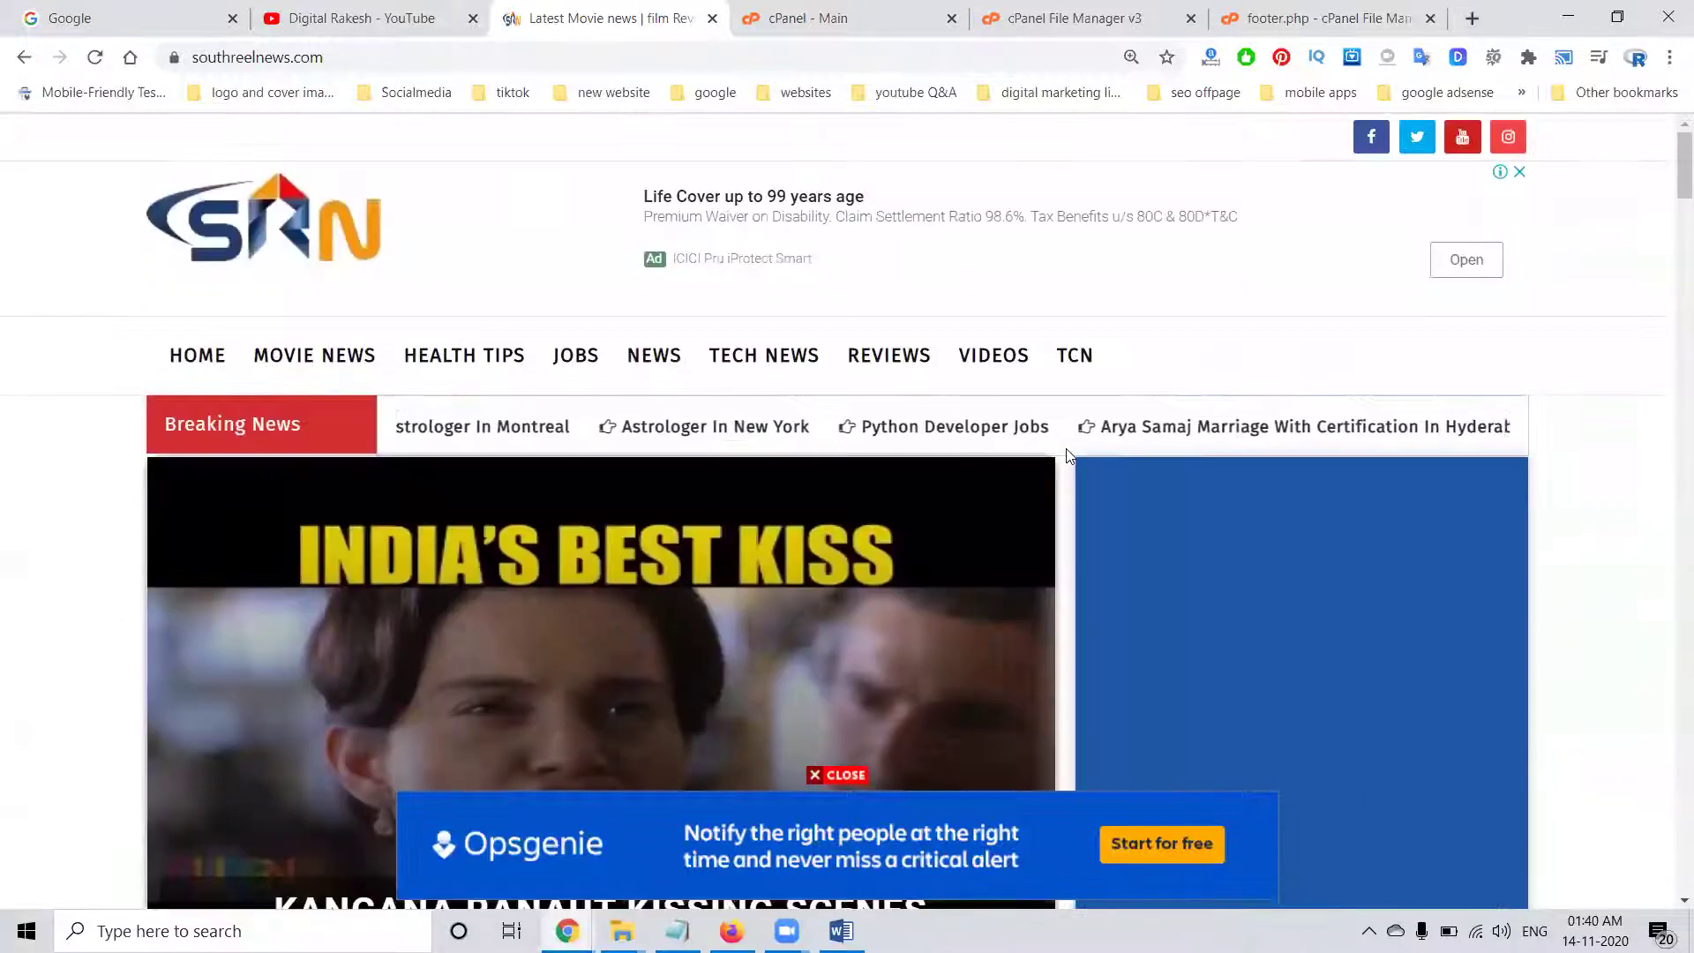
{"action": "scroll", "coordinate": [1070, 456], "scroll_direction": "down", "scroll_amount": 14}
{"action": "scroll", "coordinate": [1070, 455], "scroll_direction": "down", "scroll_amount": 5}
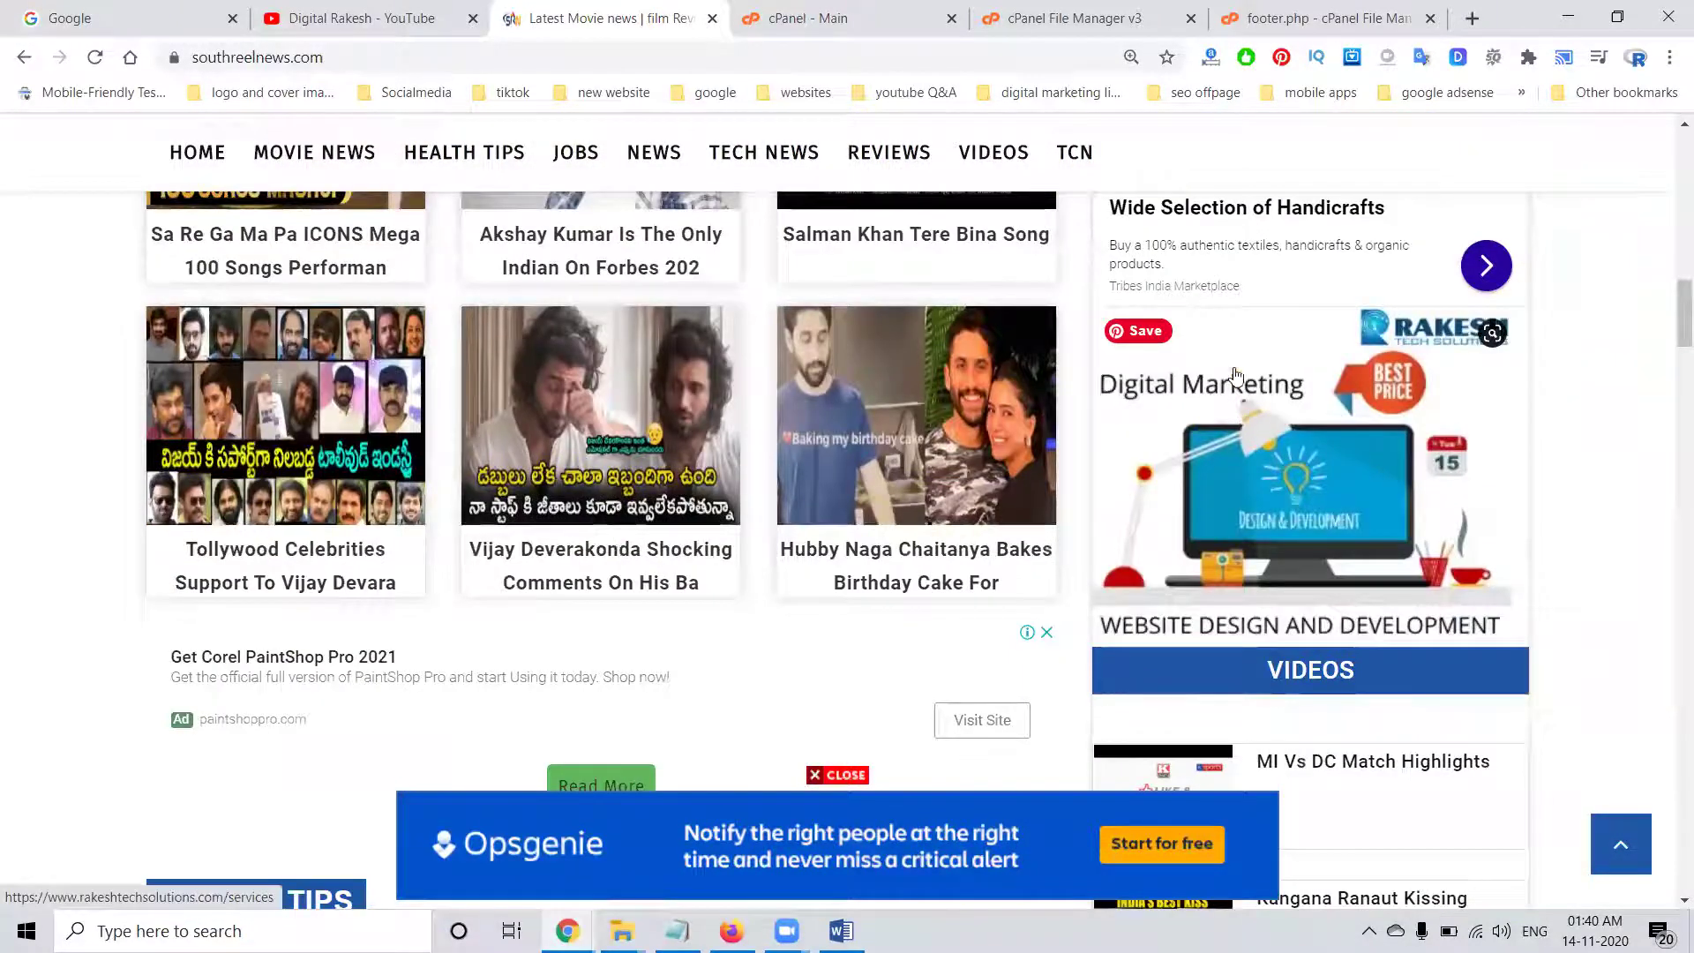
{"action": "scroll", "coordinate": [1270, 507], "scroll_direction": "down", "scroll_amount": 20}
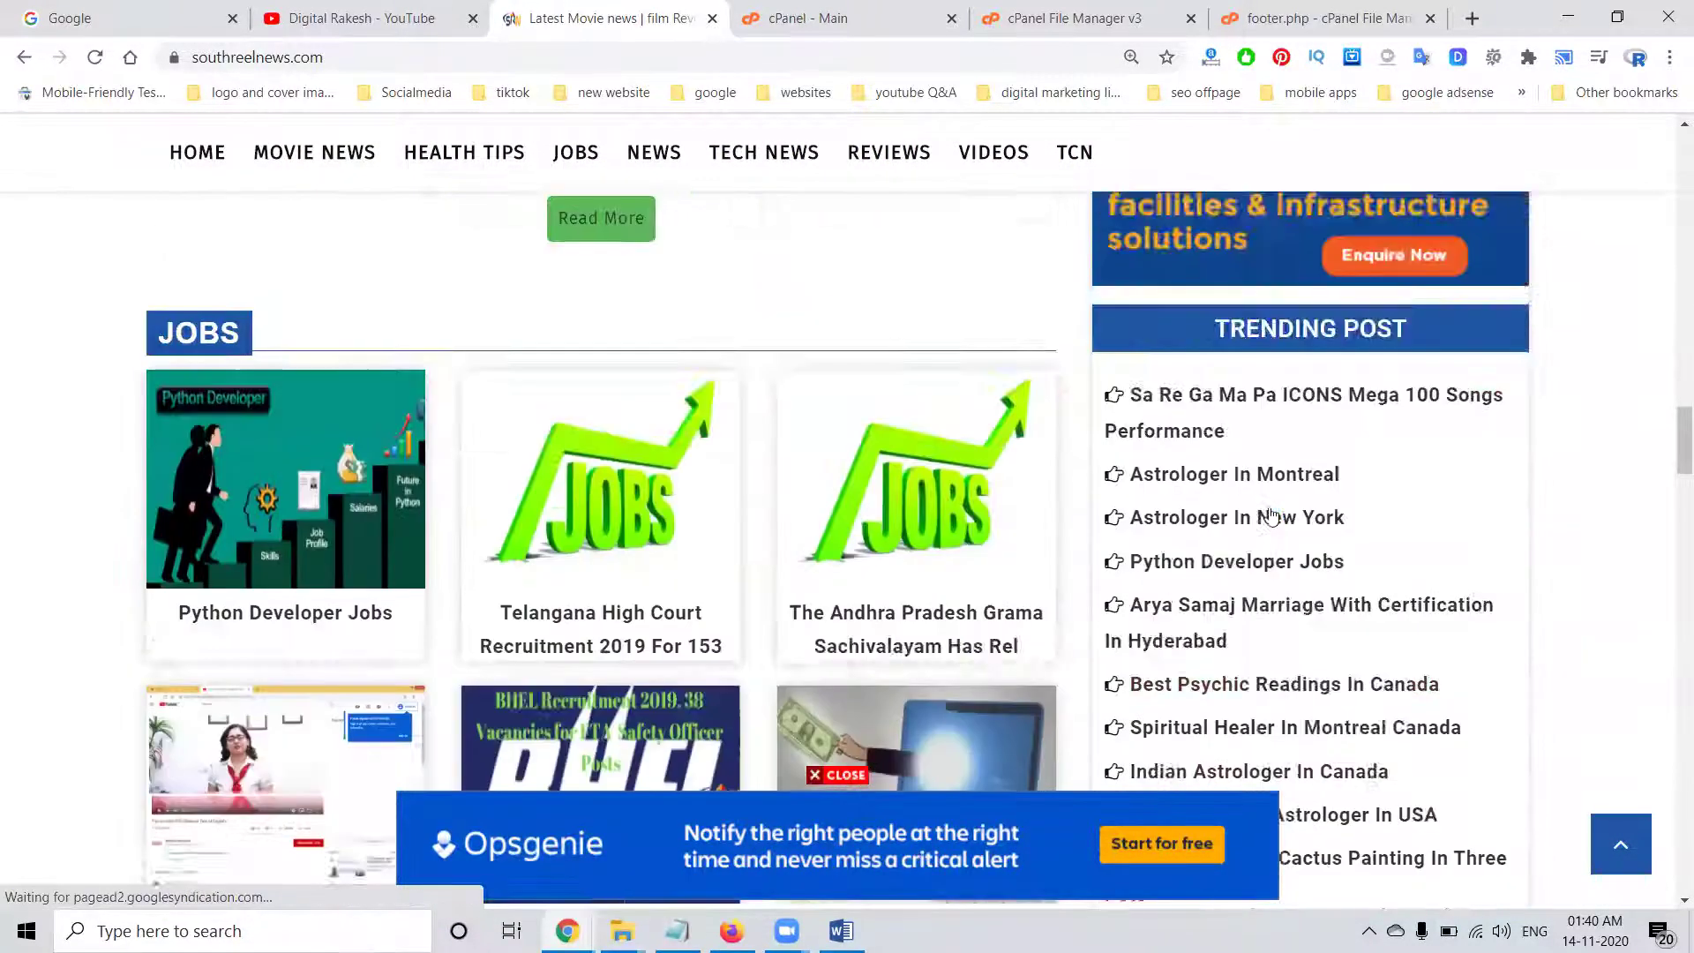
{"action": "scroll", "coordinate": [1271, 512], "scroll_direction": "down", "scroll_amount": 7}
{"action": "scroll", "coordinate": [1165, 465], "scroll_direction": "up", "scroll_amount": 2}
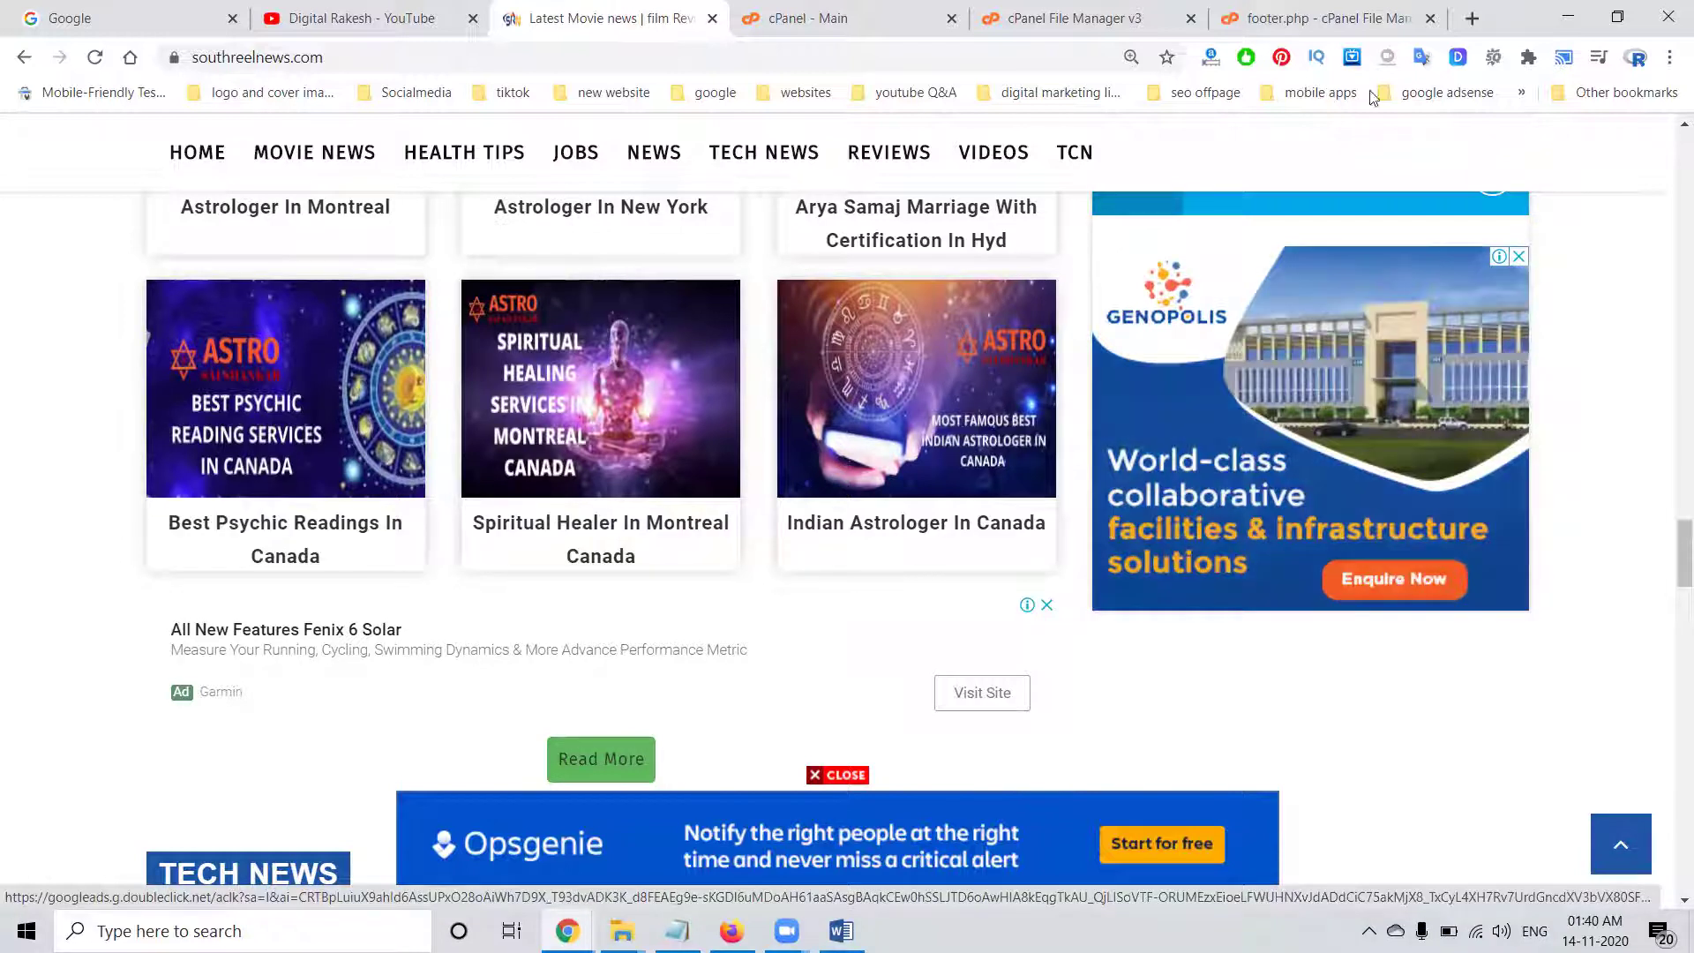
Close the footer.php editor, switch to AdSense in Firefox and leave the code generator for the ad units overview
{"action": "left_click", "coordinate": [1430, 18]}
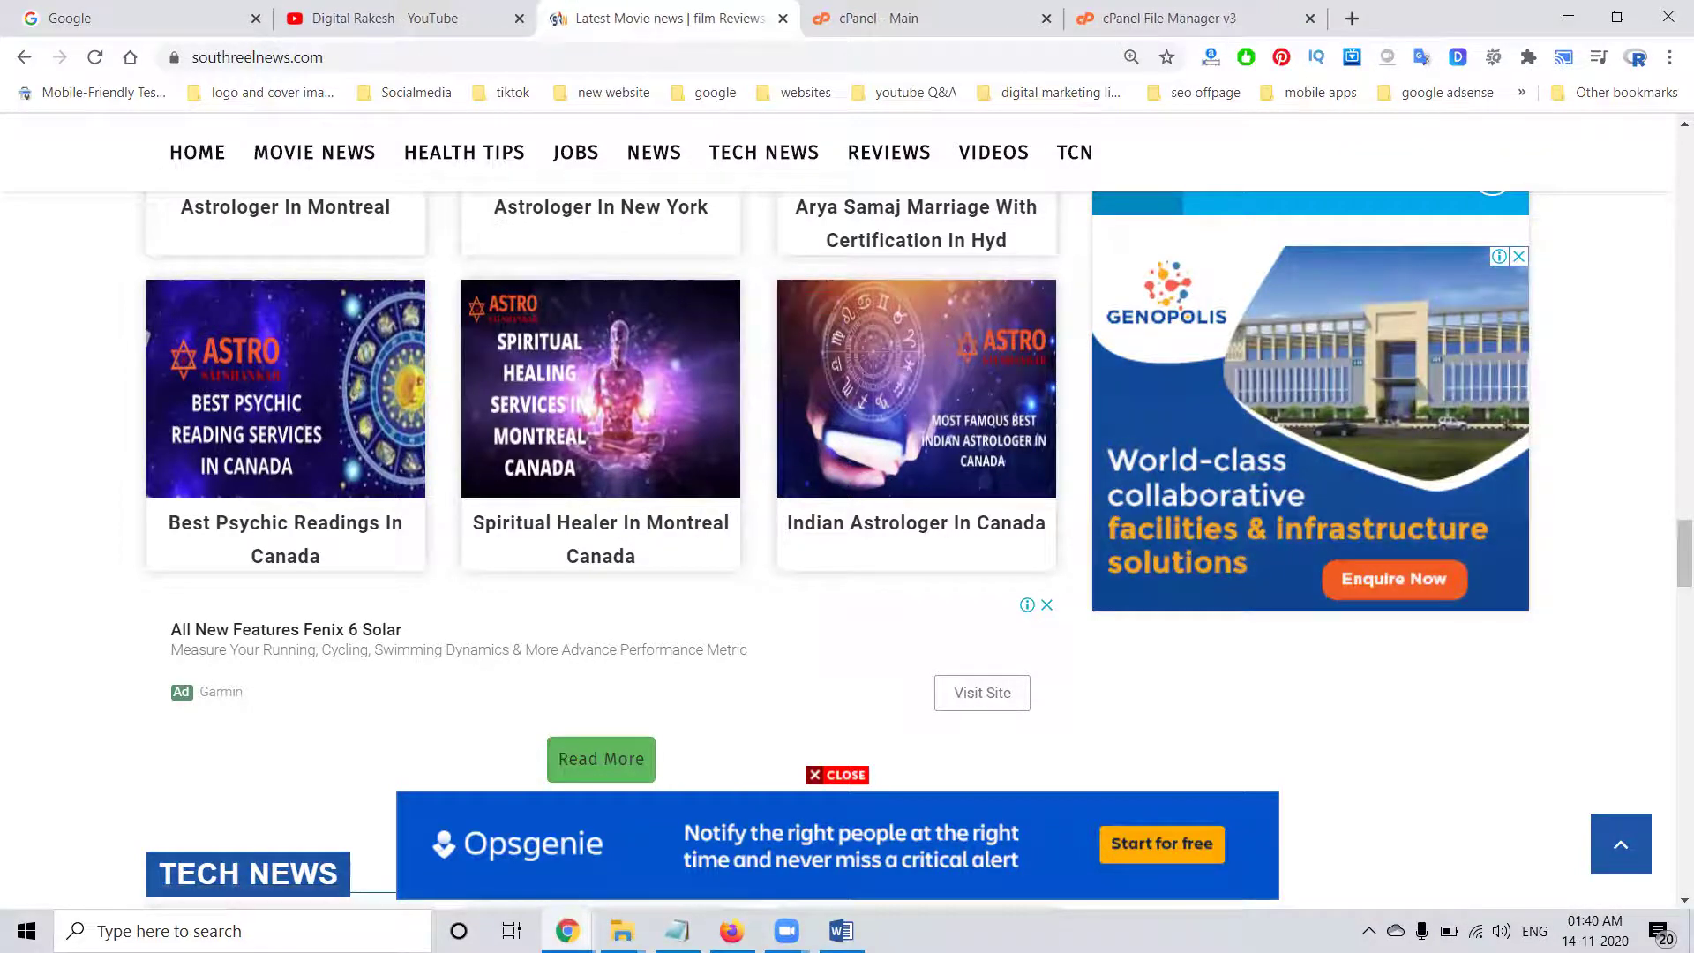
{"action": "left_click", "coordinate": [731, 931]}
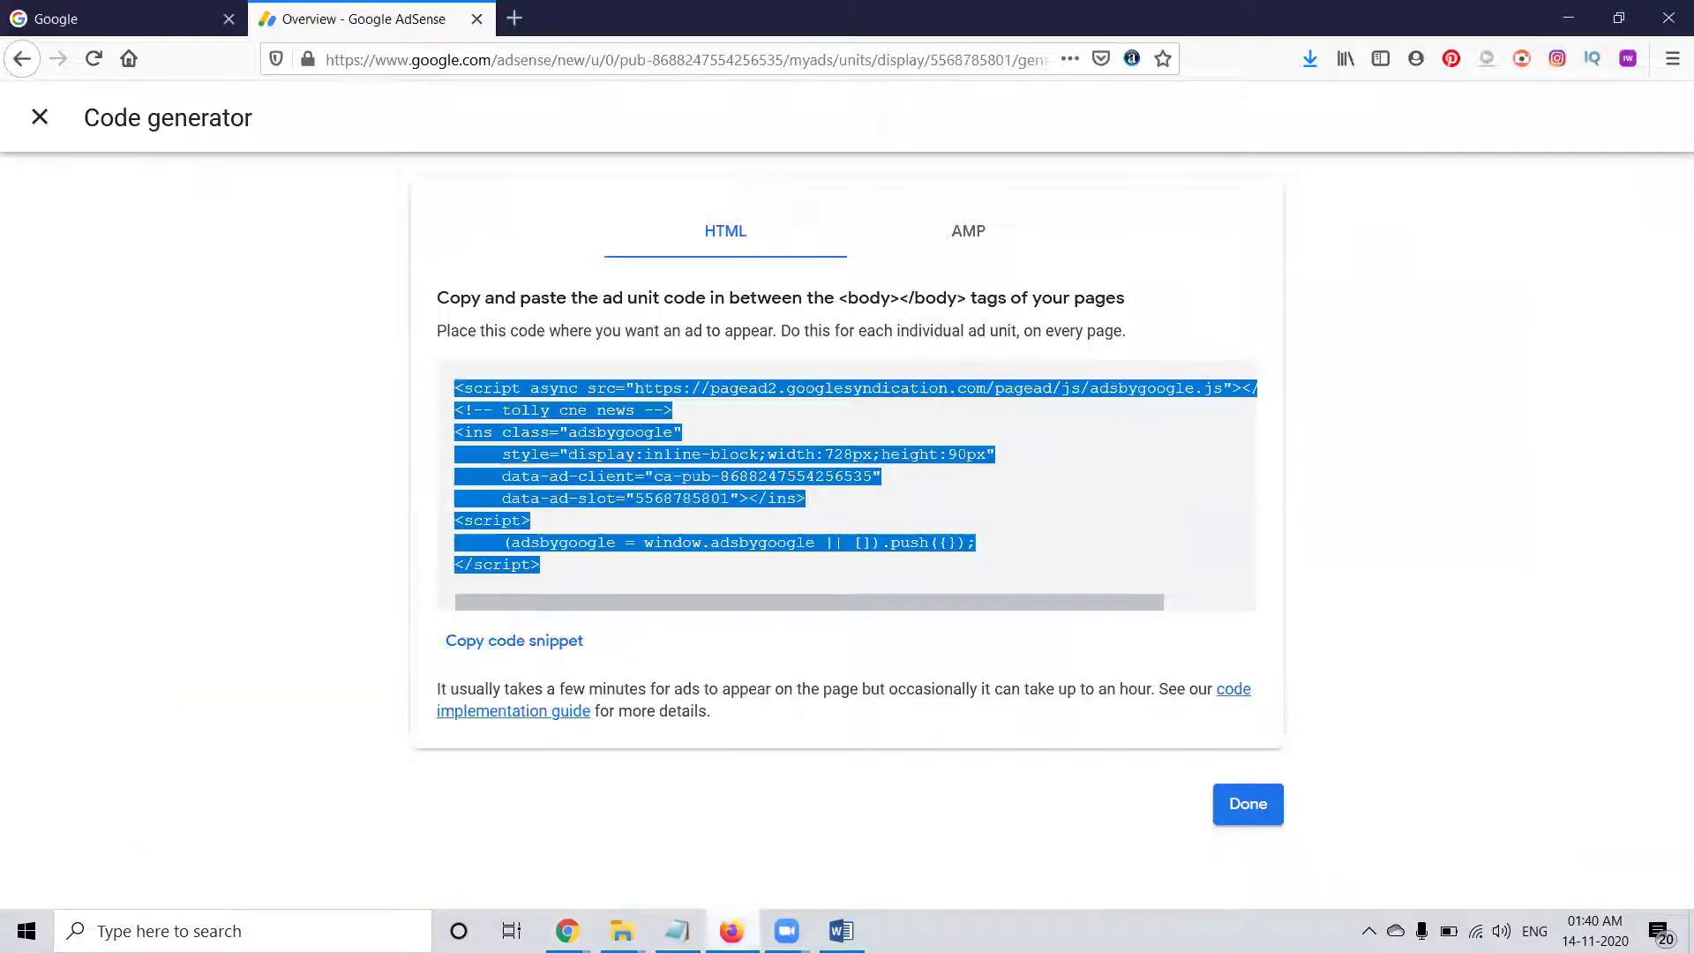
{"action": "left_click", "coordinate": [41, 118]}
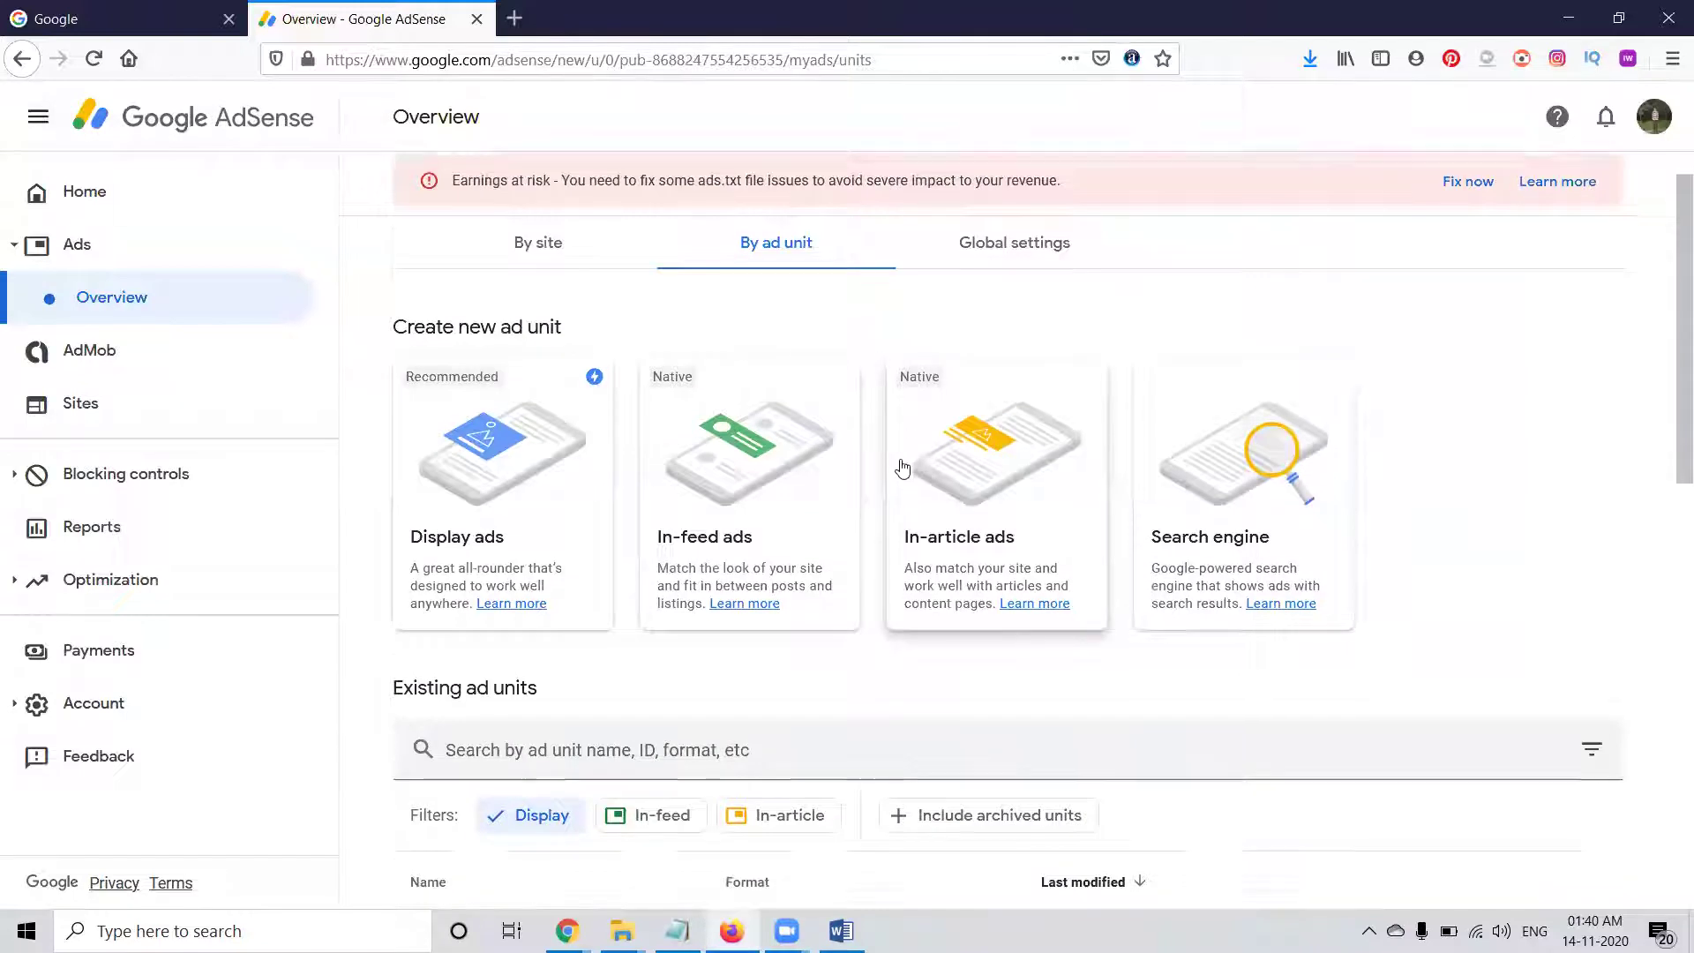
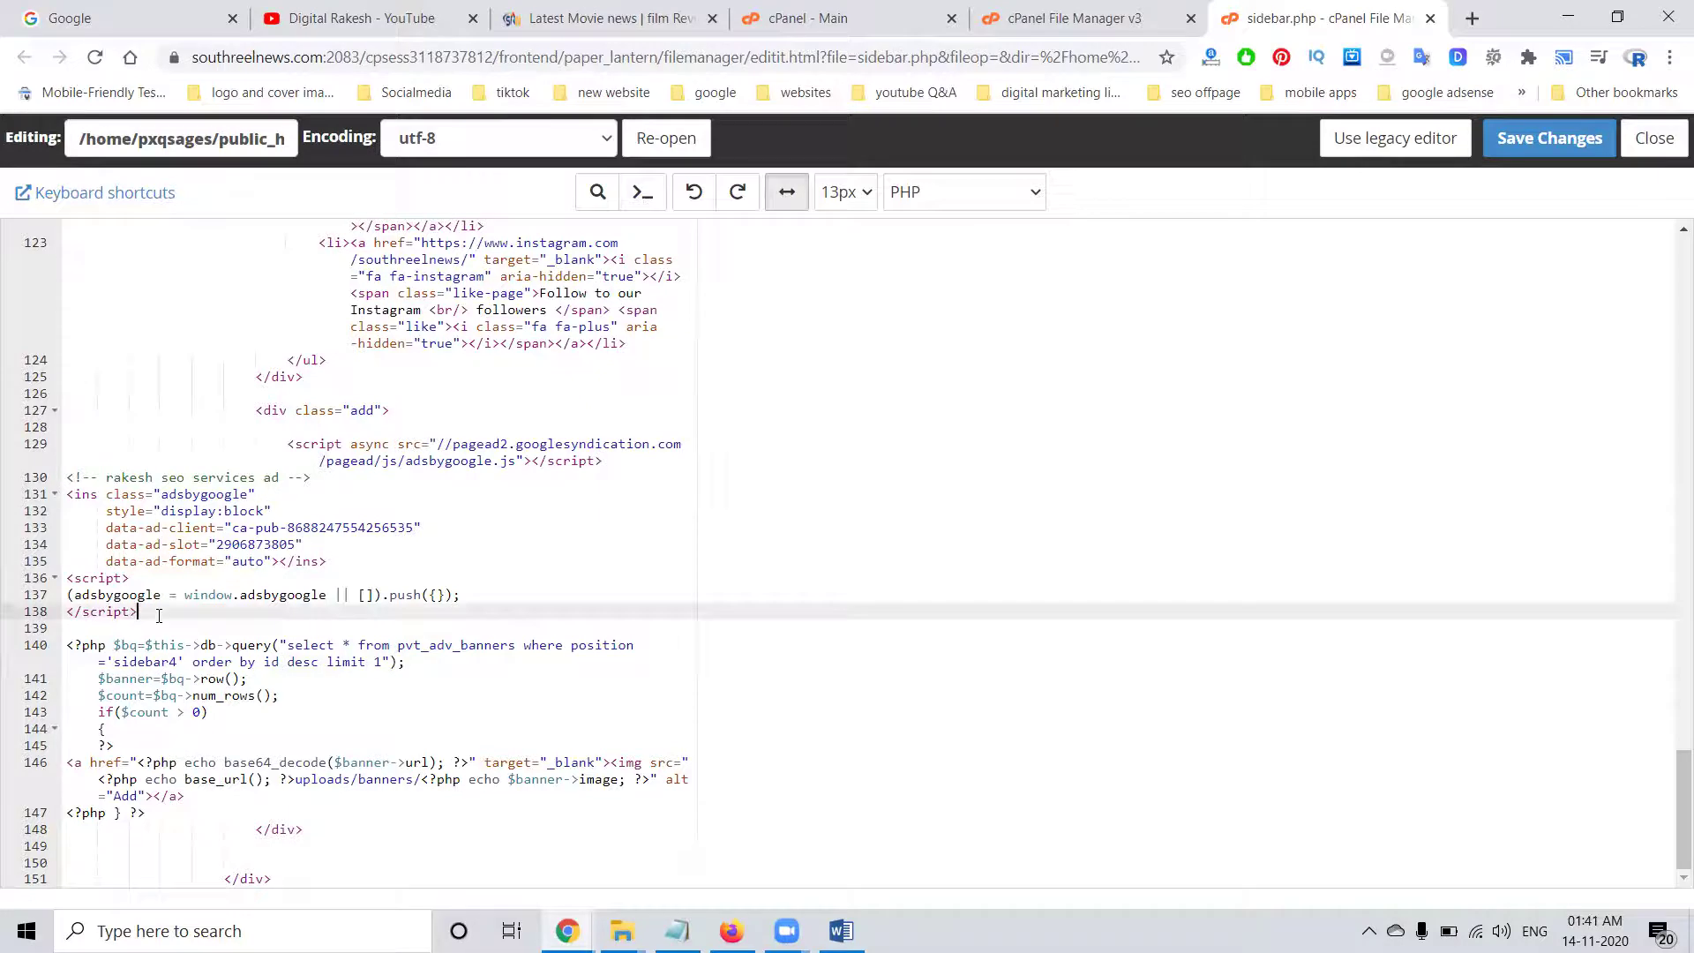
In sidebar.php, add a <br/> line and the text "Special Offer" below the "rakesh seo services ad" script, and save the file
{"action": "key", "text": "Return"}
{"action": "key", "text": "Return"}
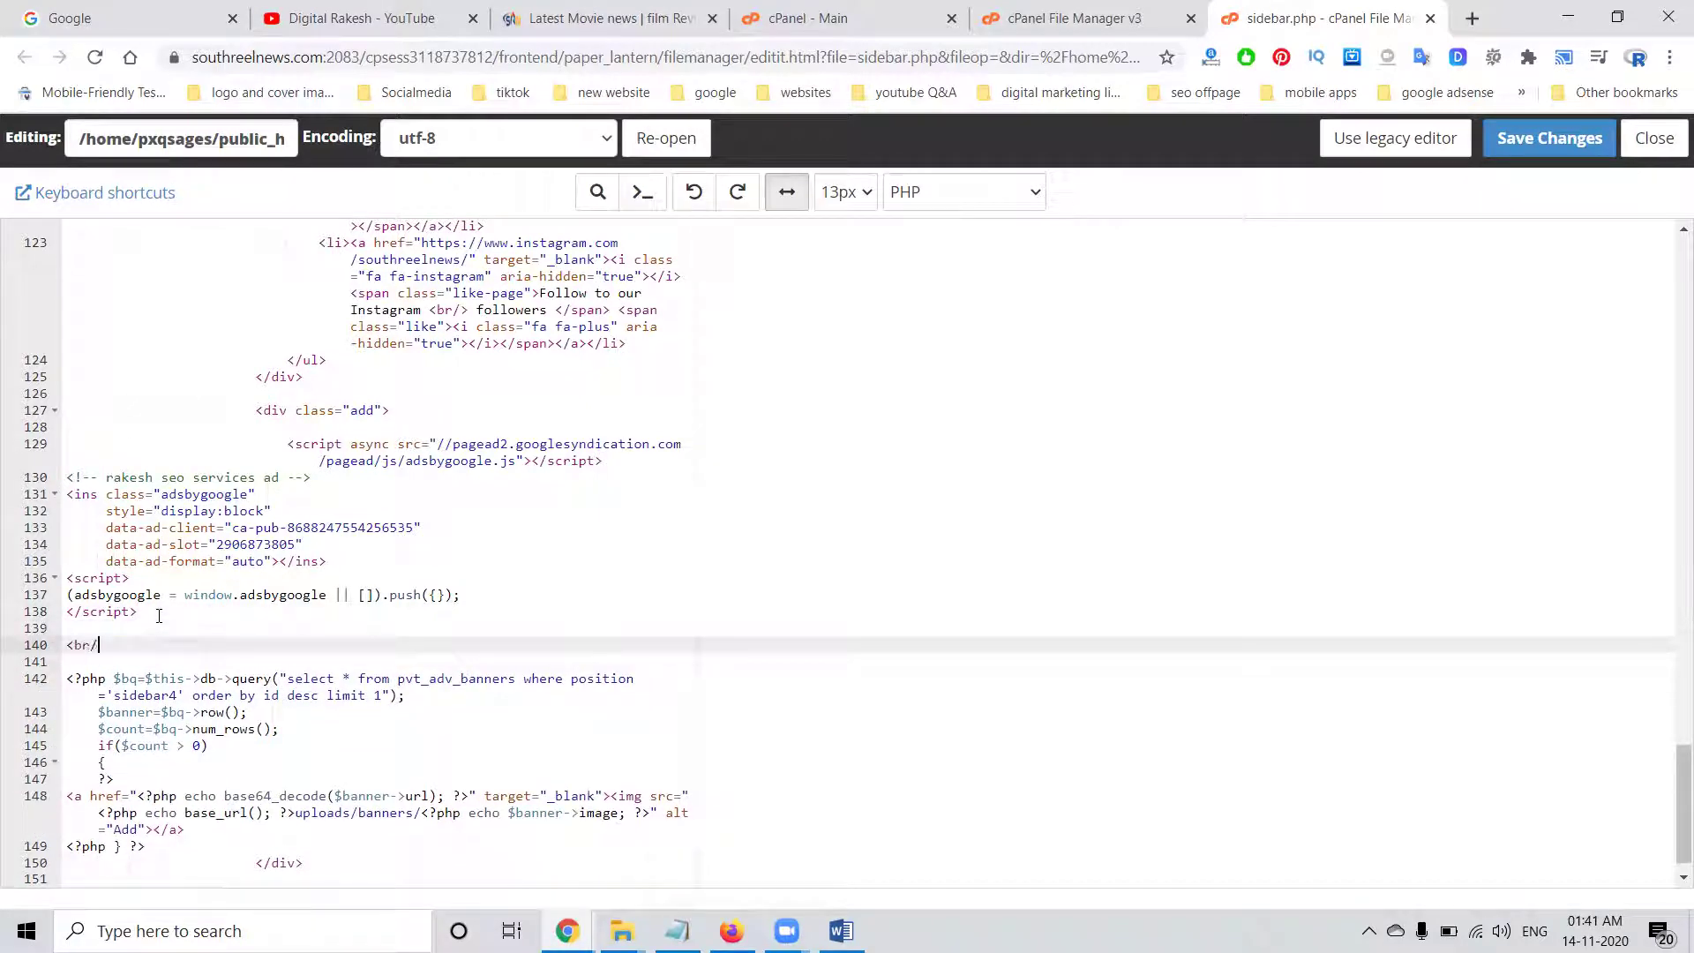
{"action": "type", "text": "<br/>"}
{"action": "key", "text": "Return"}
{"action": "type", "text": "Special Offer"}
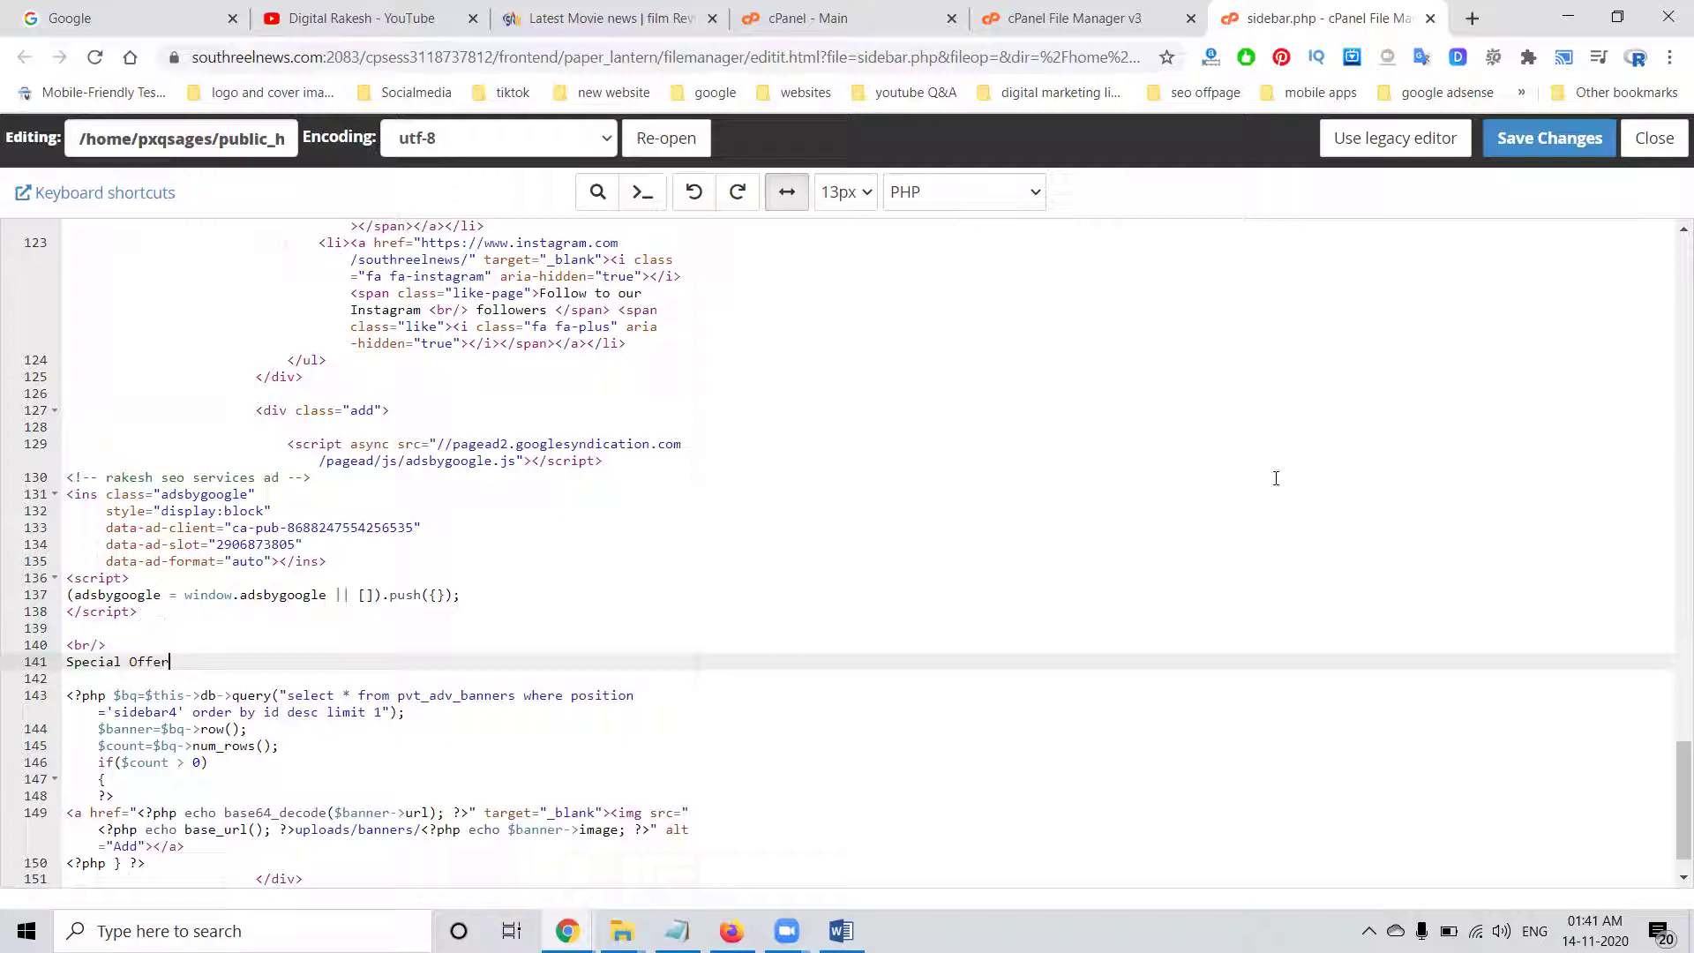
{"action": "left_click", "coordinate": [1546, 146]}
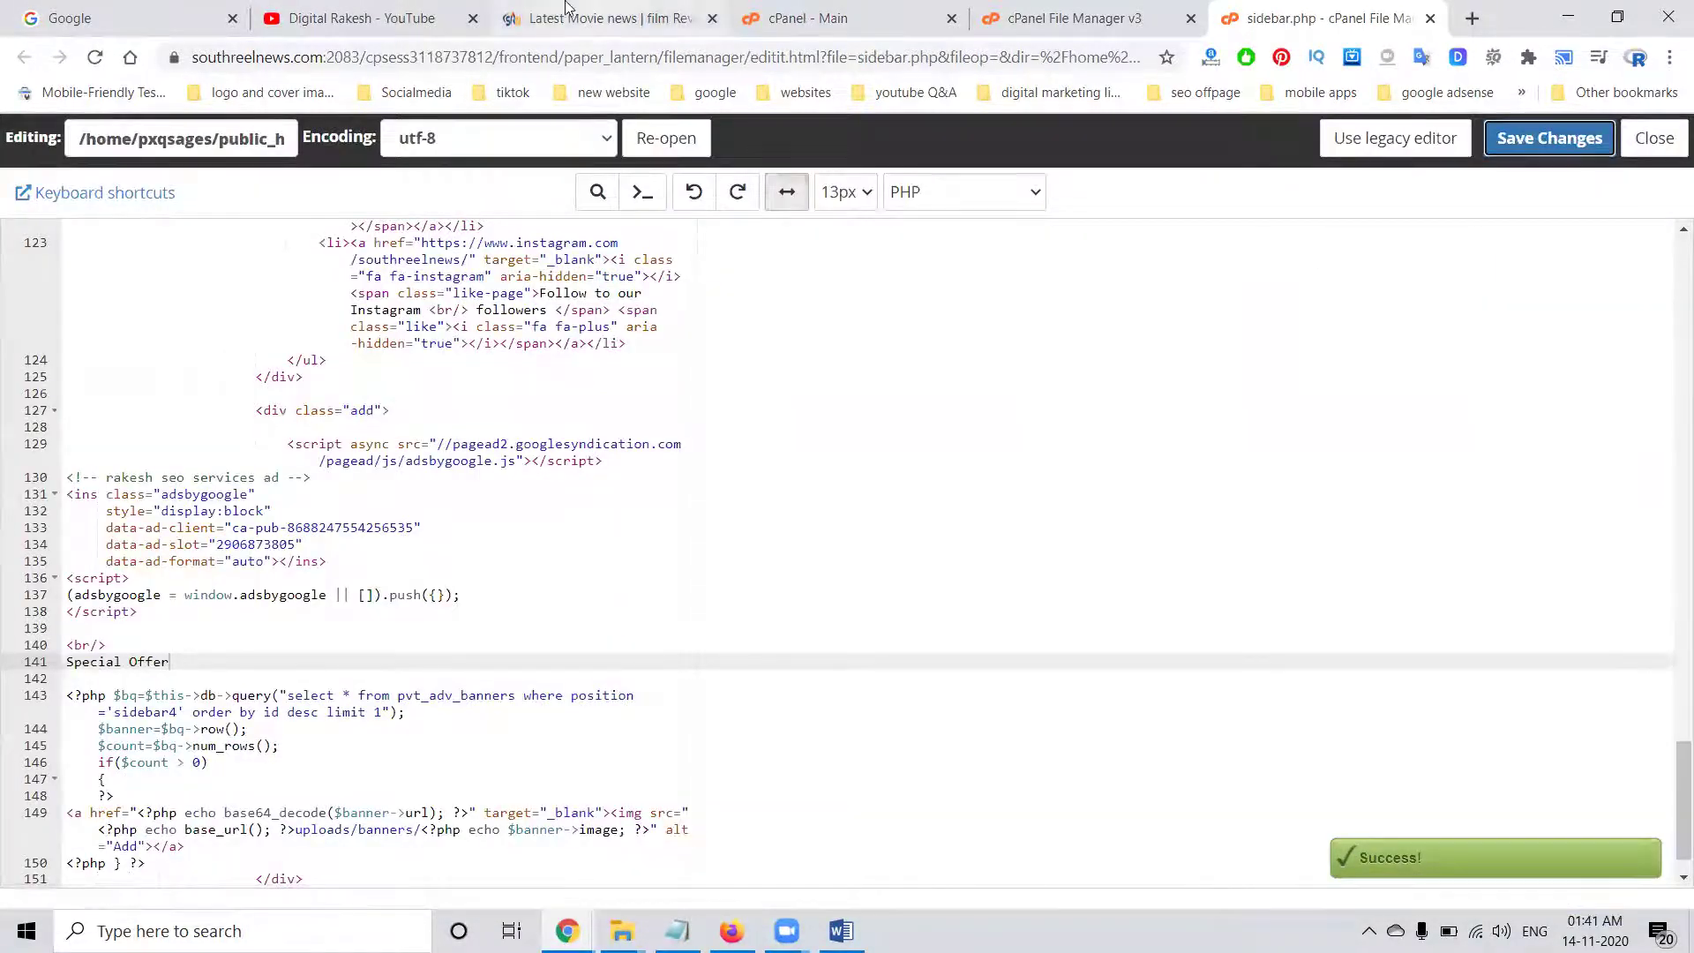
Reload southreelnews.com and check the "Special Offer" text below the sidebar ad
{"action": "left_click", "coordinate": [566, 7]}
{"action": "left_click", "coordinate": [97, 58]}
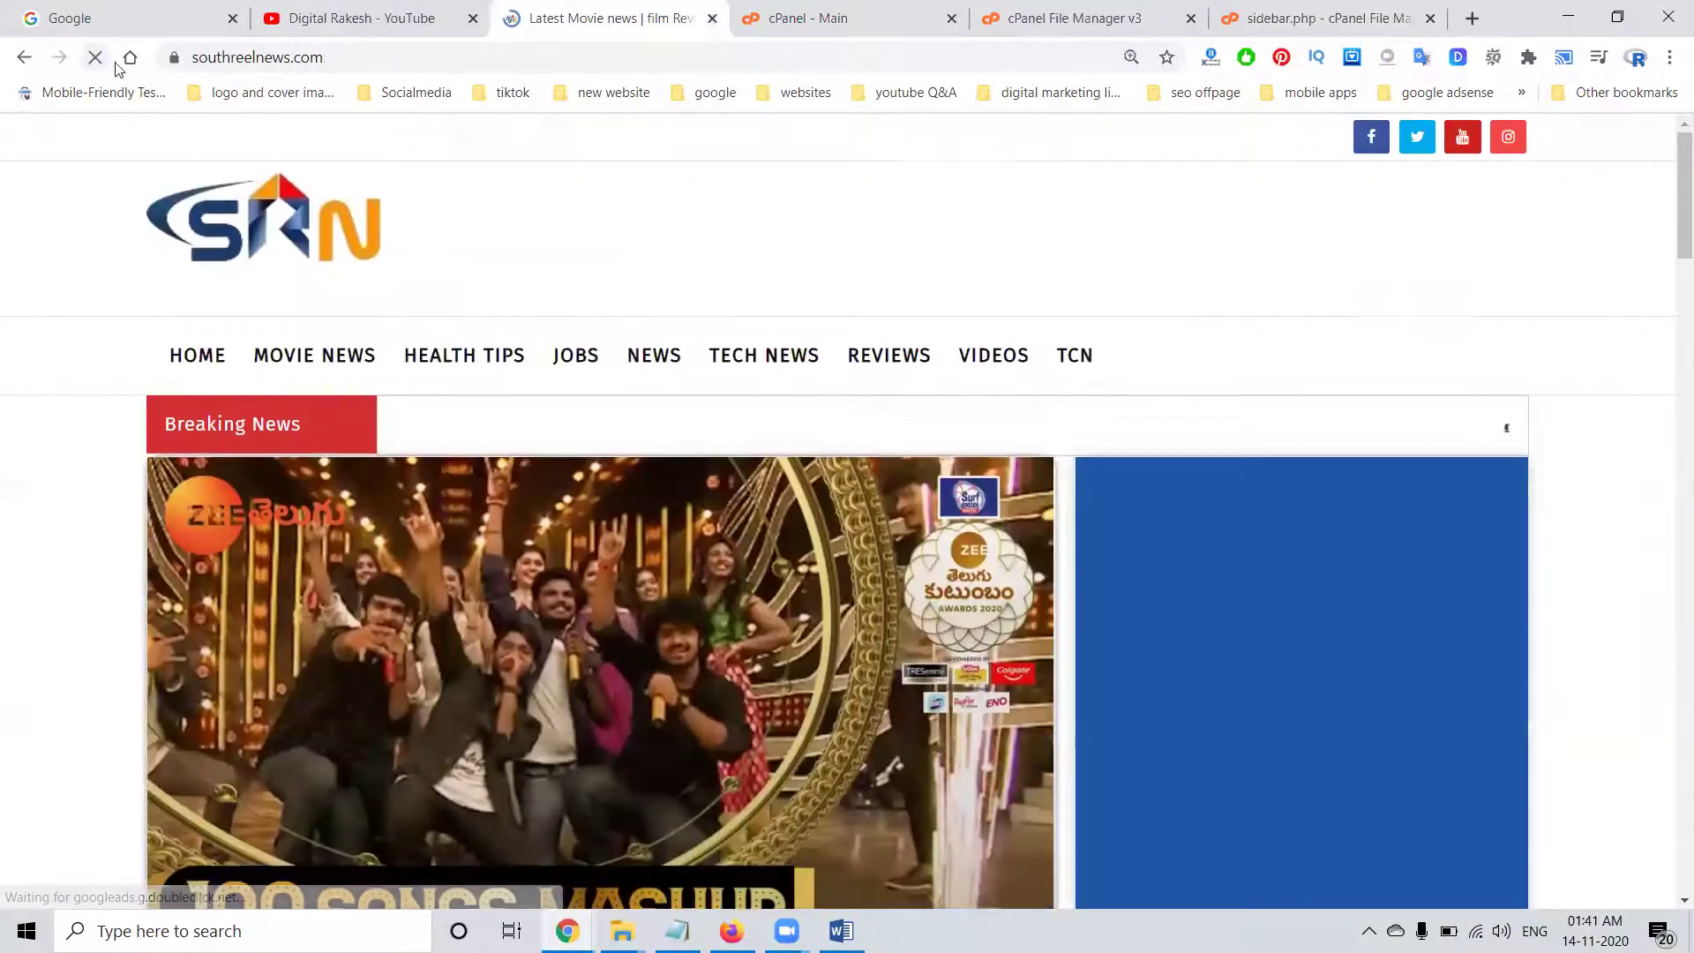
{"action": "scroll", "coordinate": [1364, 395], "scroll_direction": "down", "scroll_amount": 10}
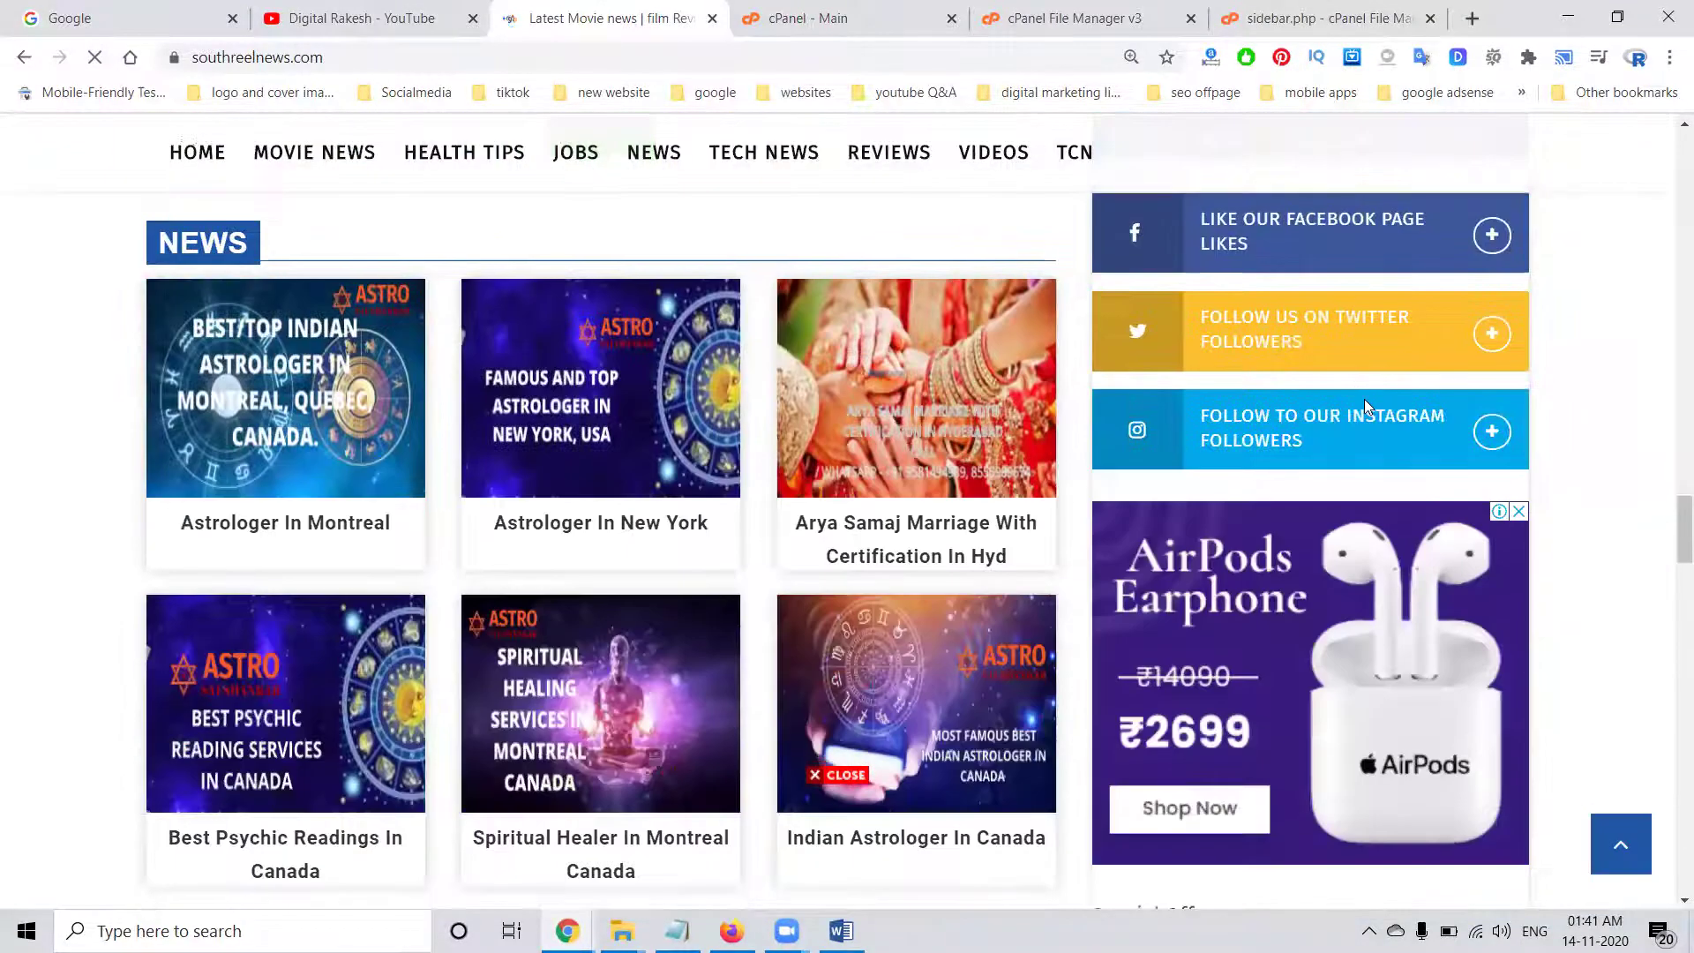
{"action": "scroll", "coordinate": [1364, 399], "scroll_direction": "down", "scroll_amount": 6}
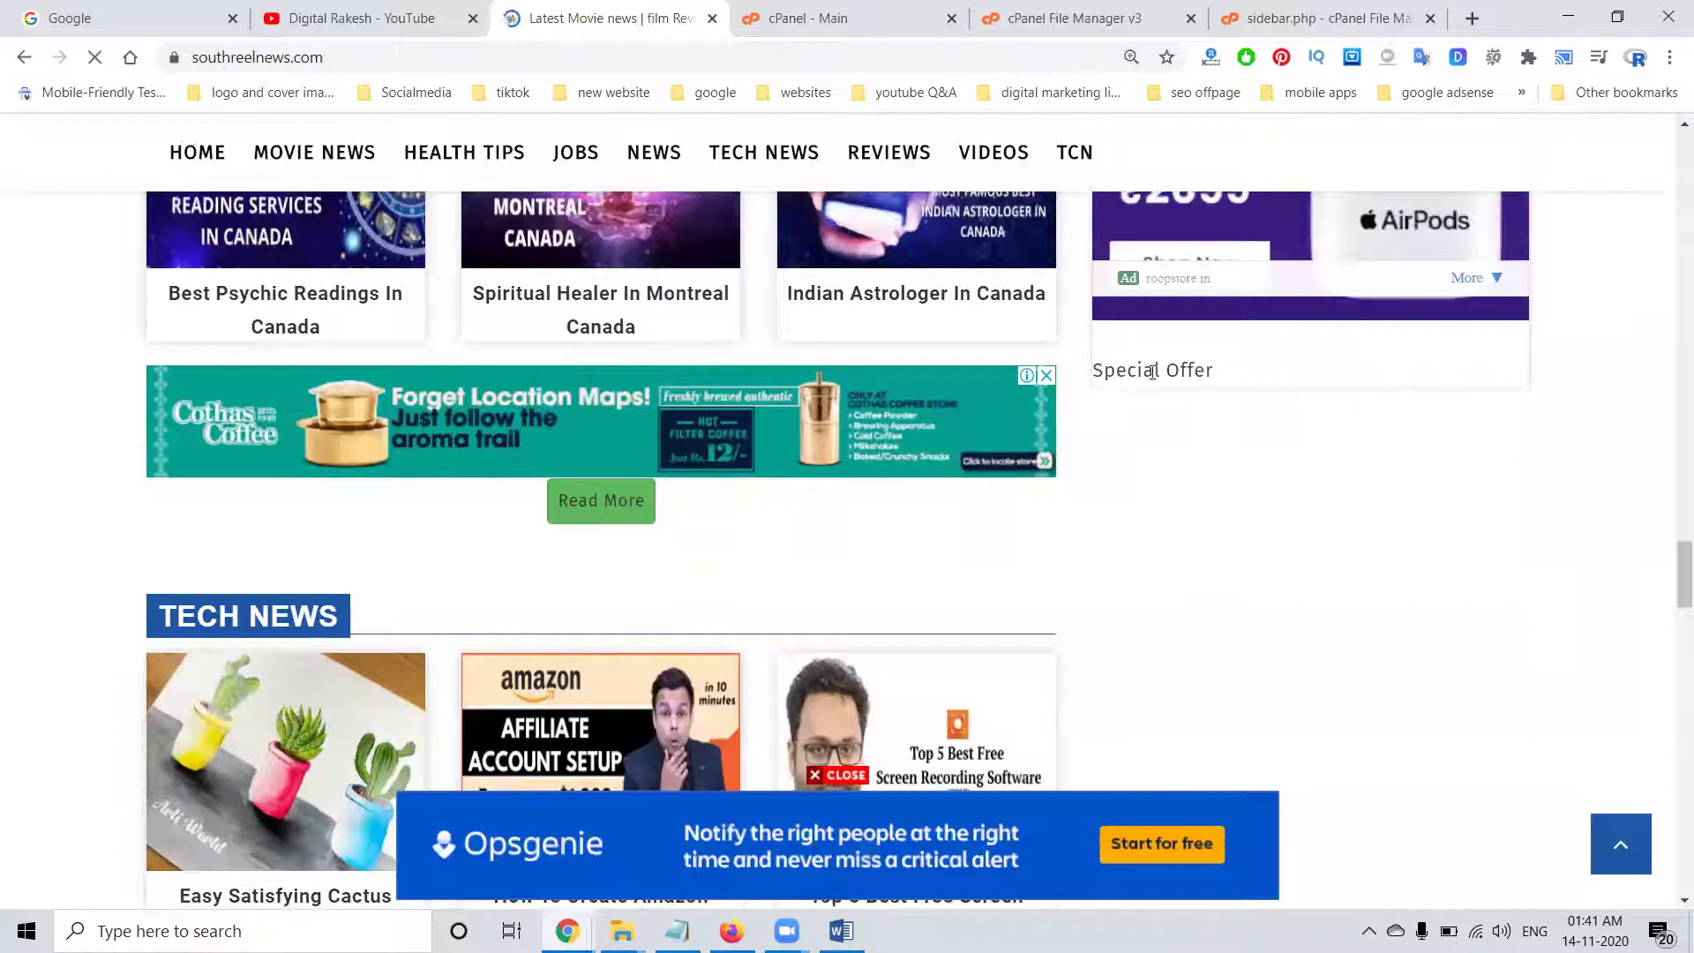
Insert the copied in-feed ad code below the "Special Offer" text in sidebar.php, save the file and reload the home page
{"action": "left_click", "coordinate": [1273, 18]}
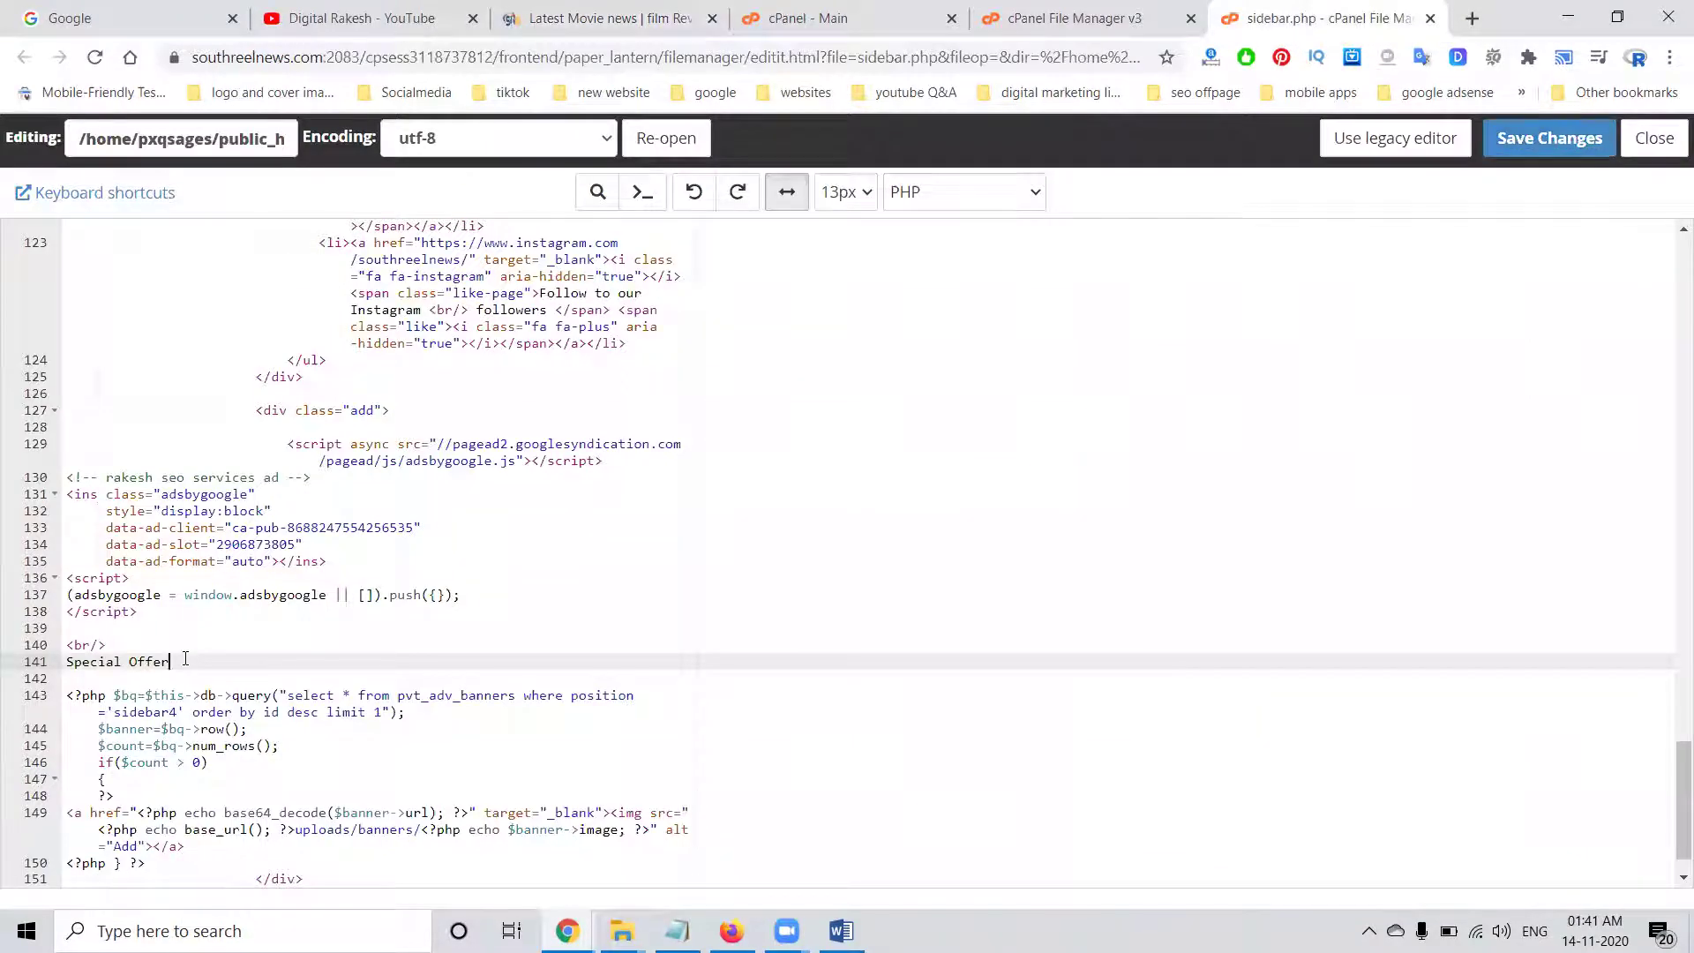
{"action": "key", "text": "Return"}
{"action": "key", "text": "Down"}
{"action": "key", "text": "ctrl+v"}
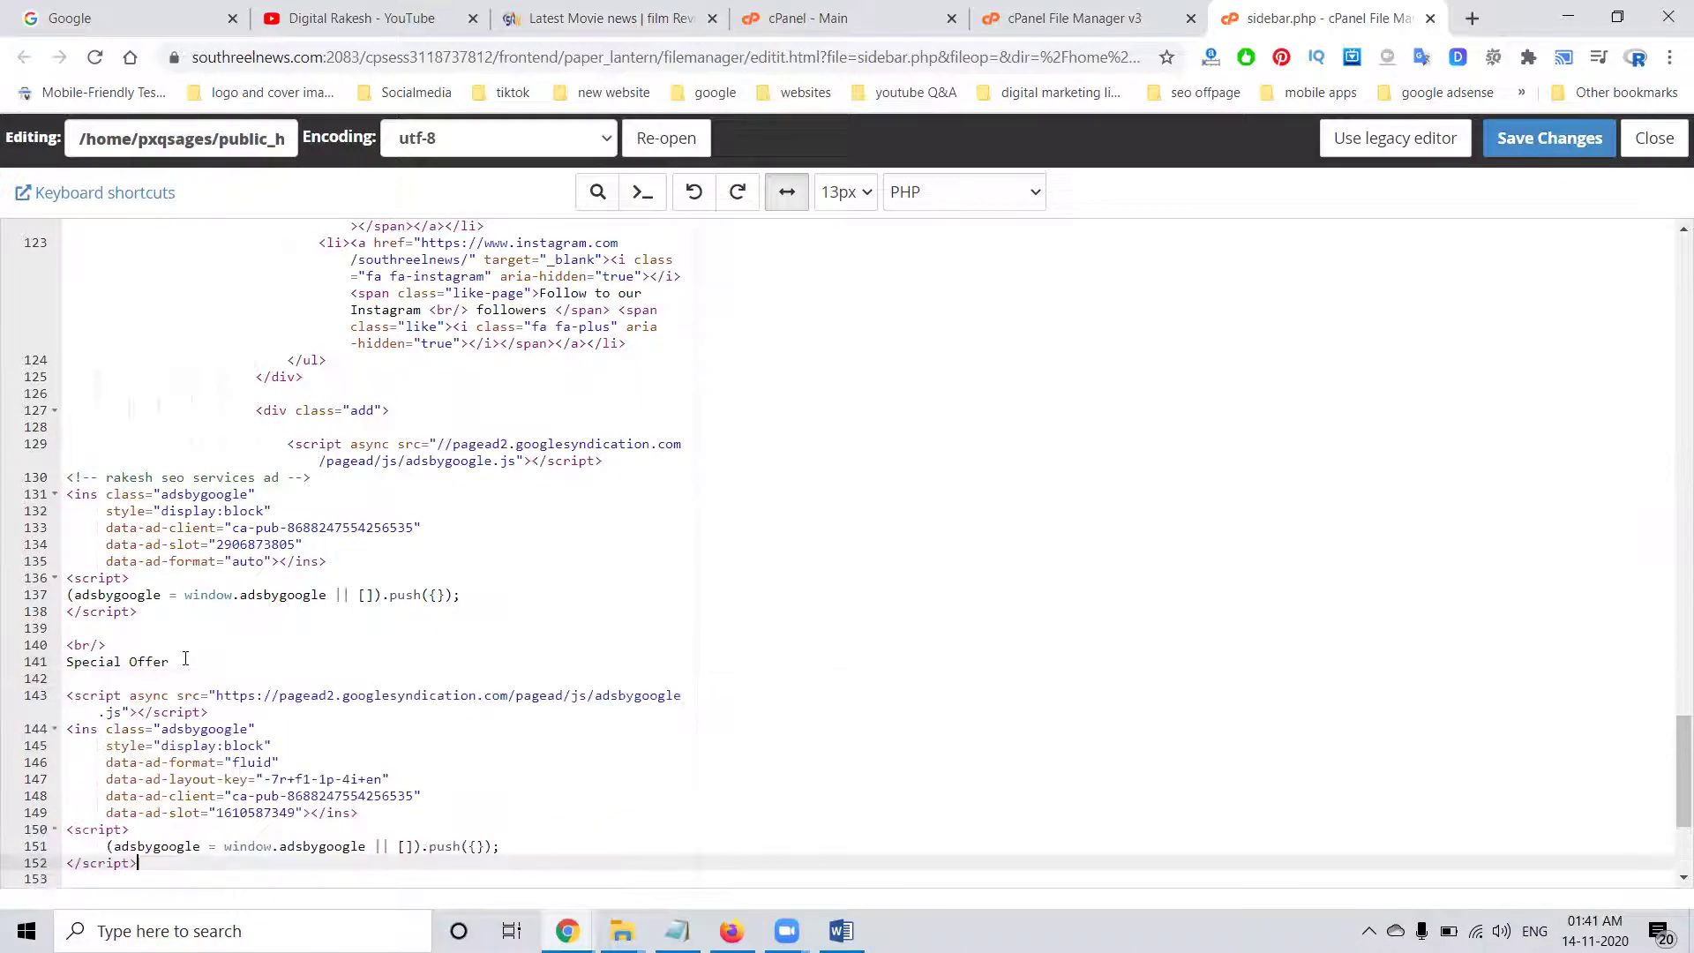
{"action": "left_click", "coordinate": [1549, 139]}
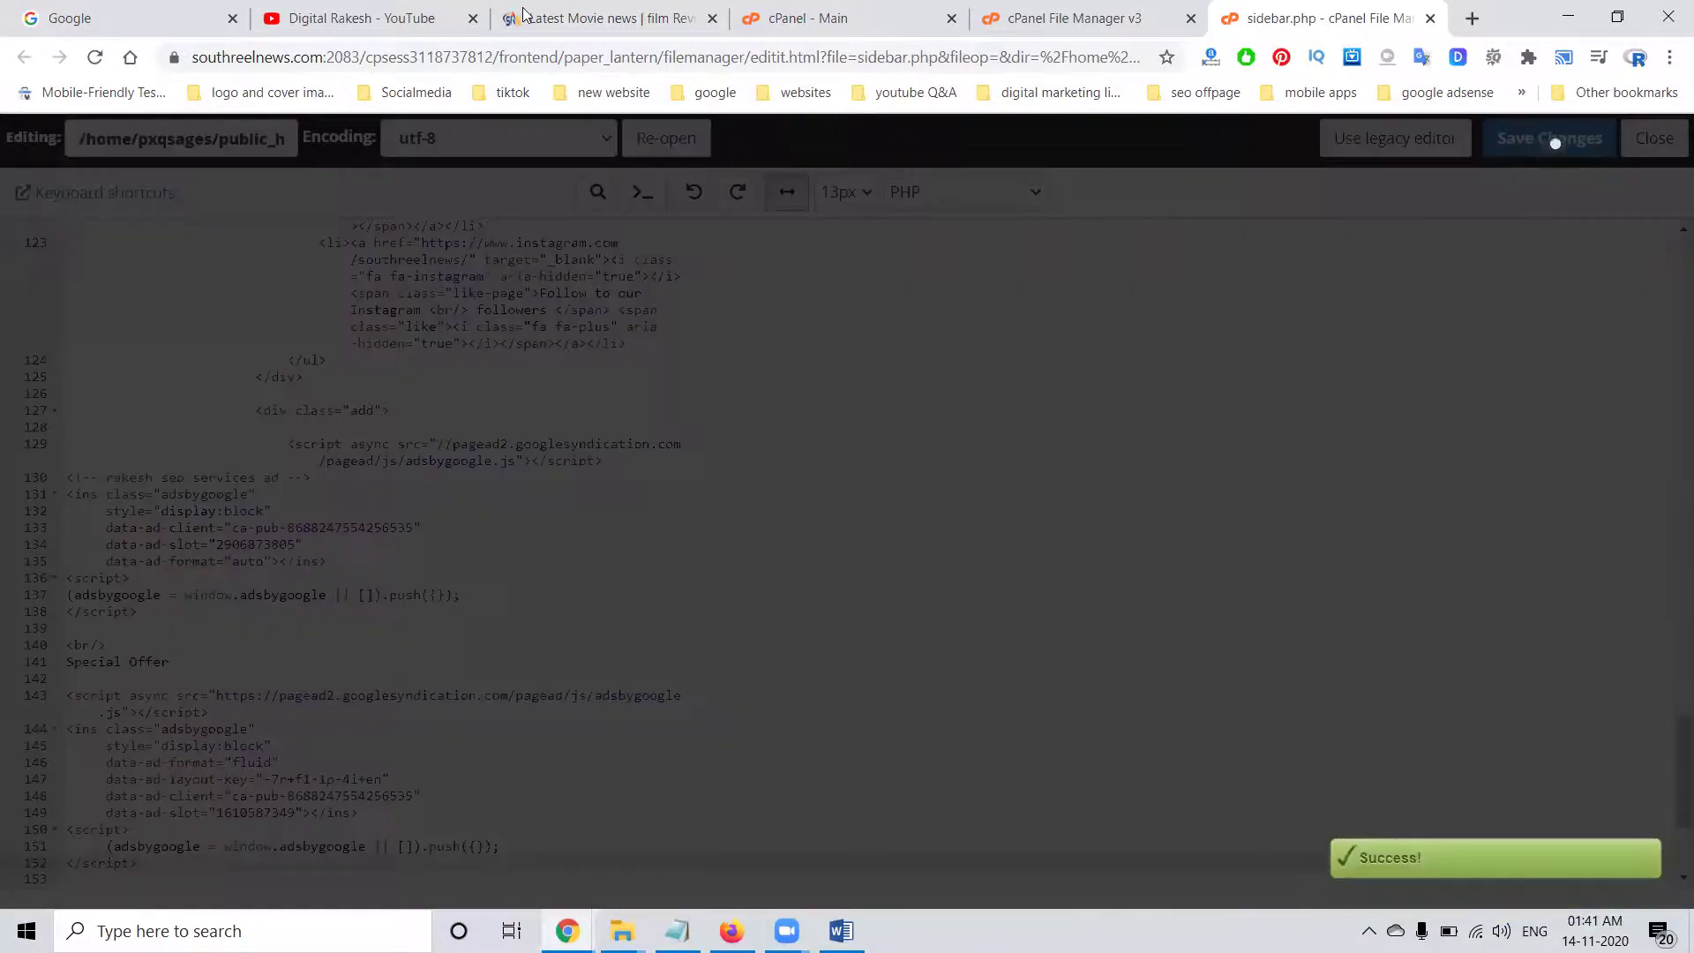
{"action": "left_click", "coordinate": [517, 10]}
{"action": "key", "text": "F5"}
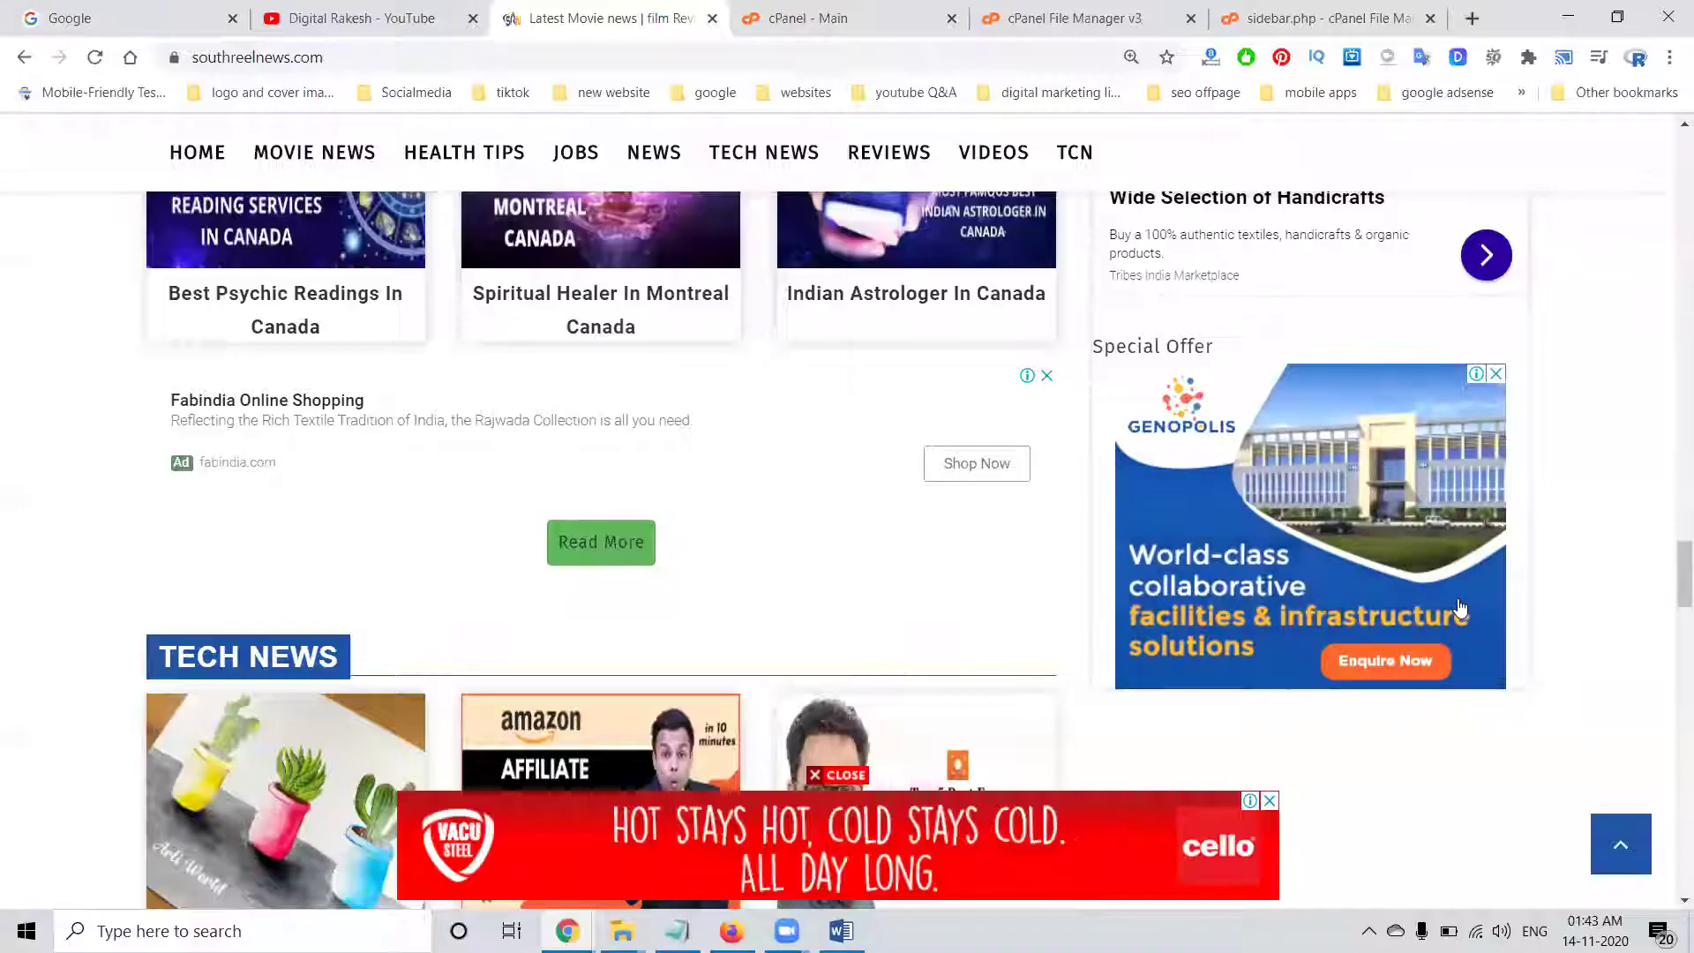
Return to sidebar.php and add a <br/> line directly below the "Special Offer" text
{"action": "left_click", "coordinate": [1310, 20]}
{"action": "left_click", "coordinate": [172, 661]}
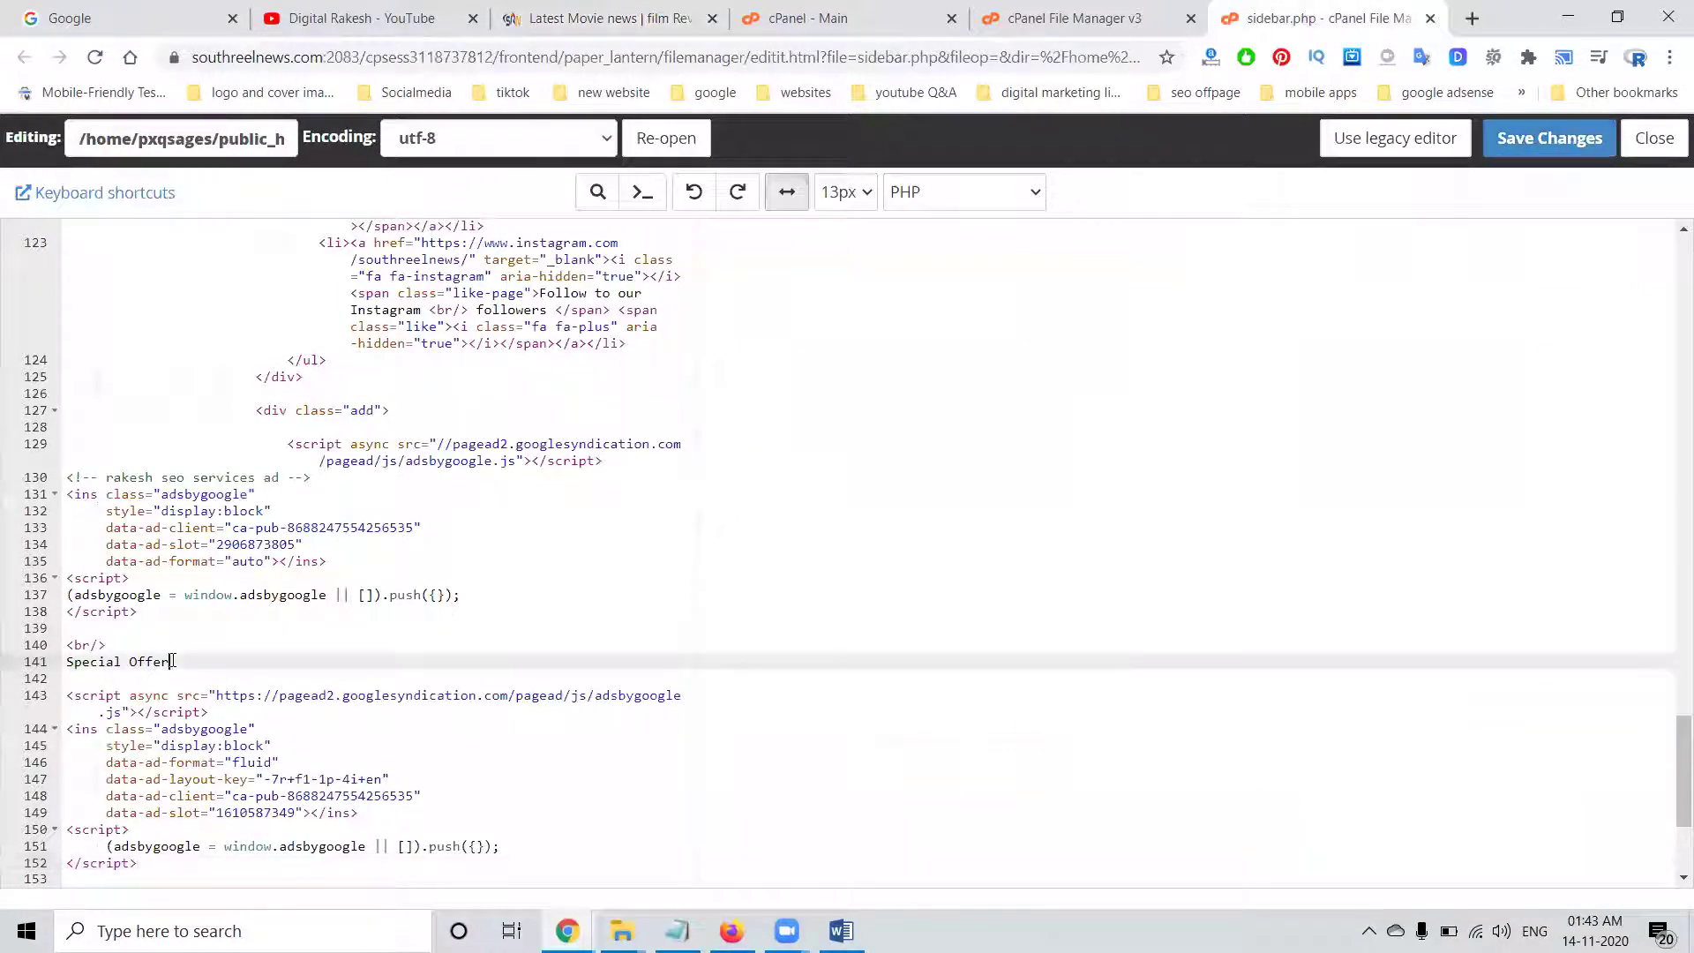
{"action": "key", "text": "Return"}
{"action": "type", "text": "<br/>"}
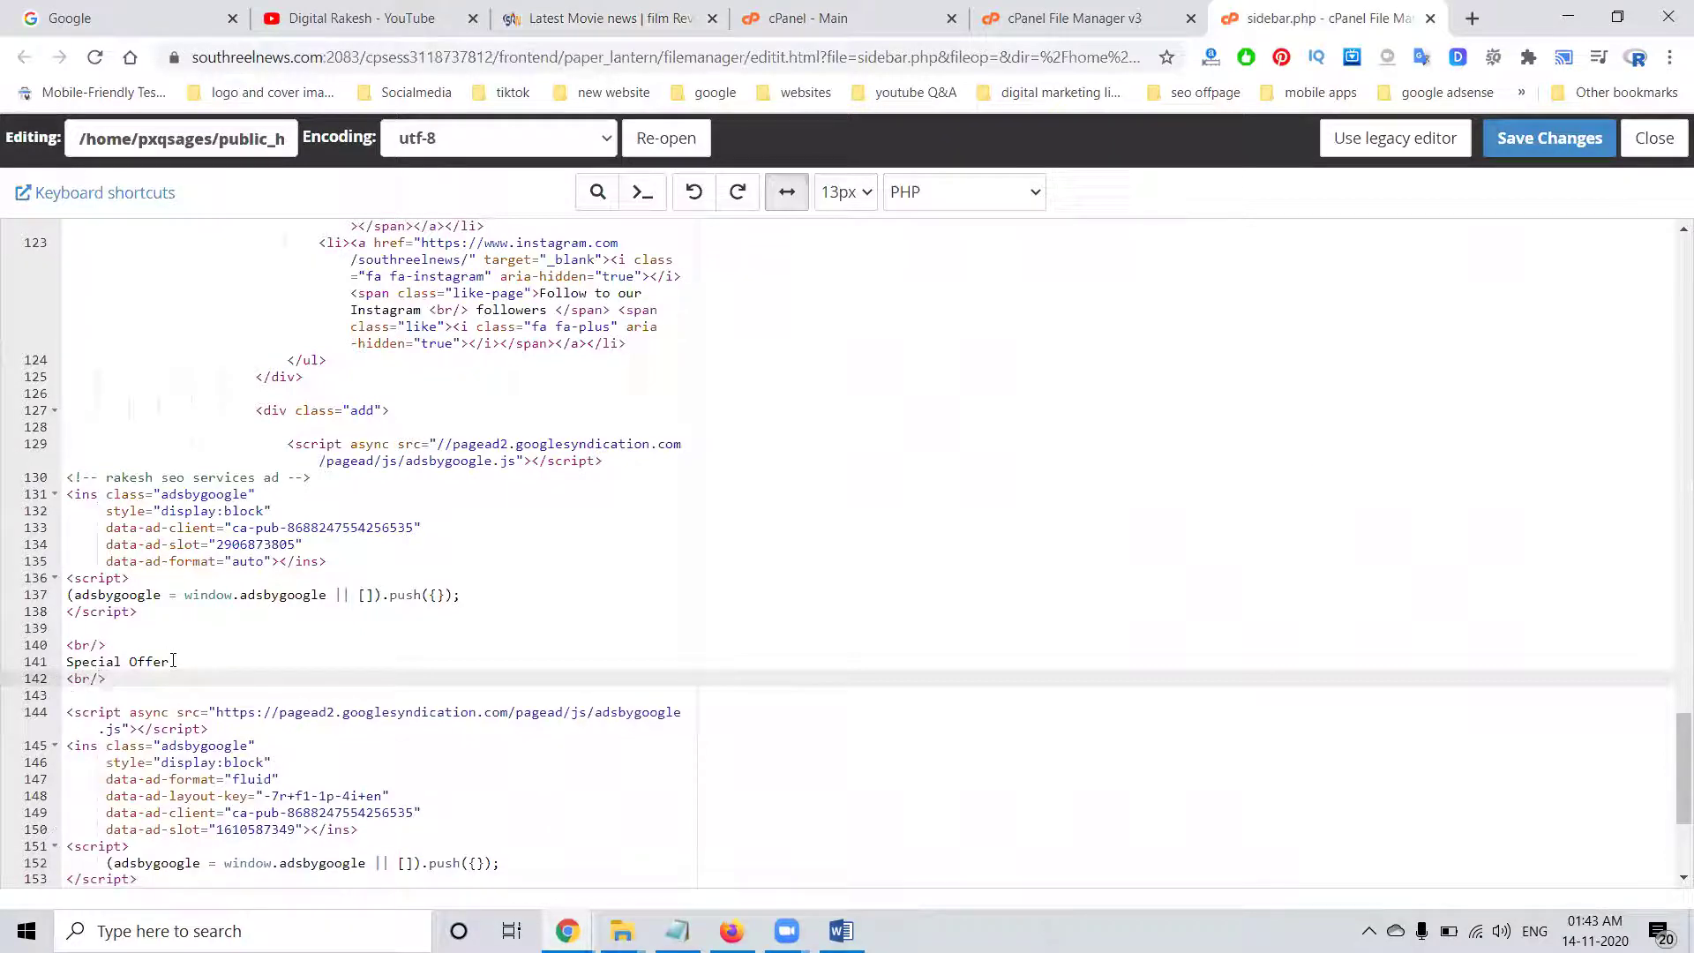
Wrap the "Special Offer" text in <h3> tags, remove the duplicate text after the closing tag and save sidebar.php
{"action": "left_click", "coordinate": [68, 662]}
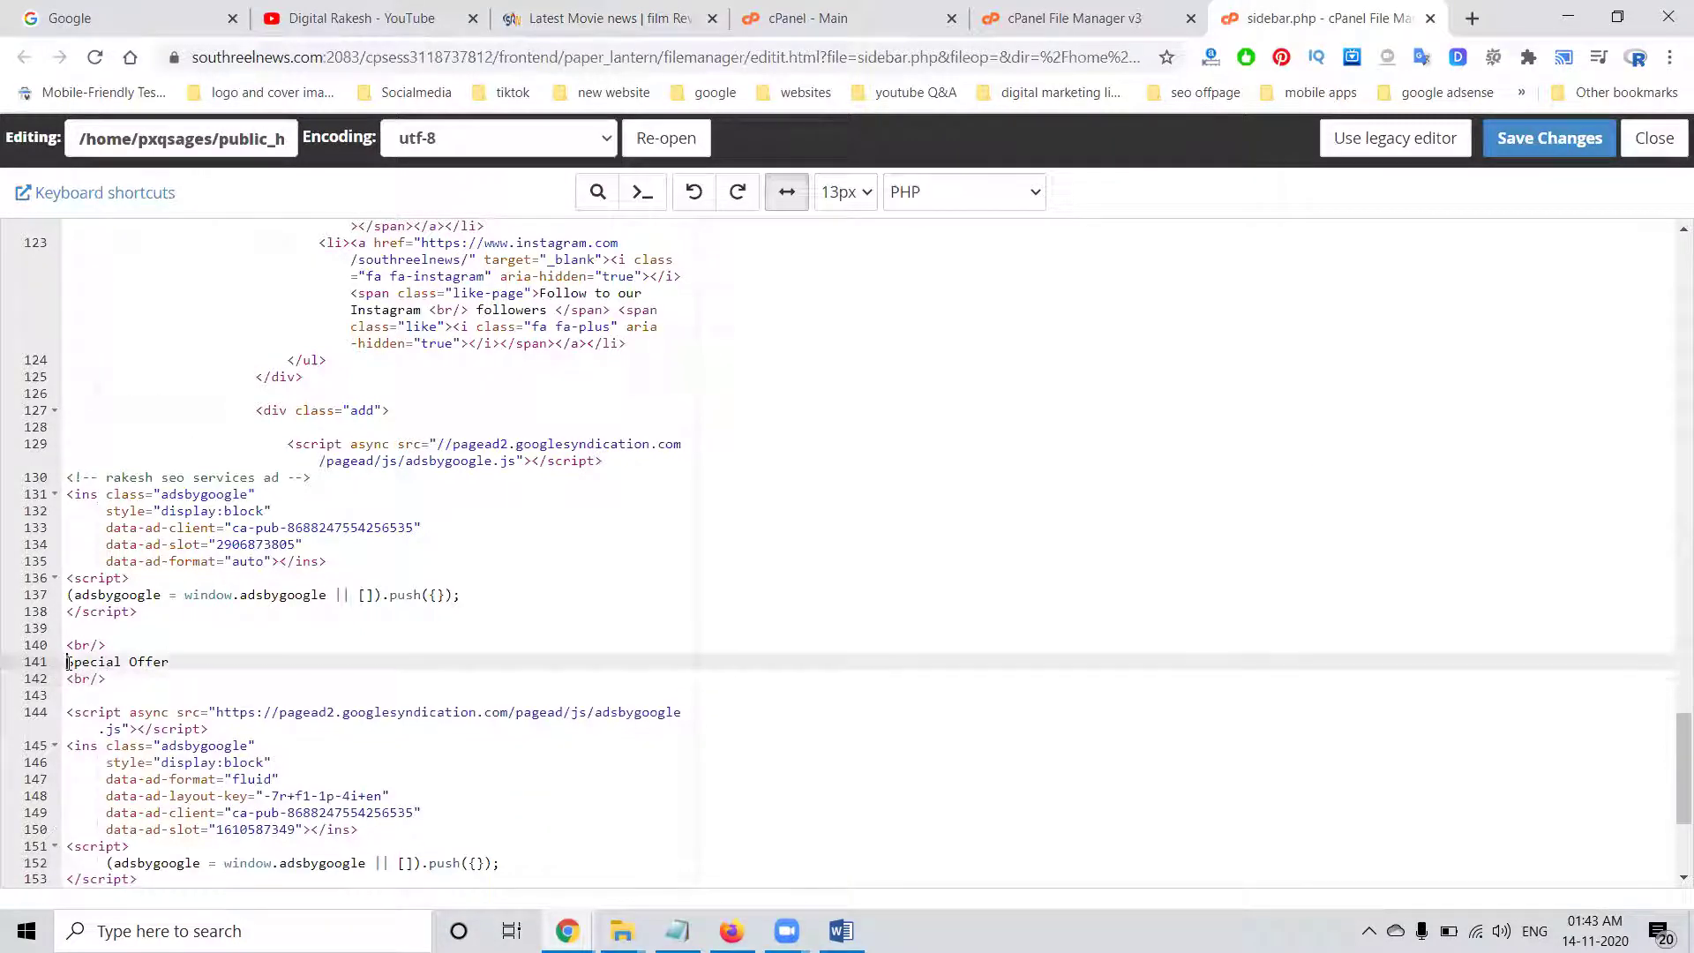
{"action": "type", "text": "<h3></h3>"}
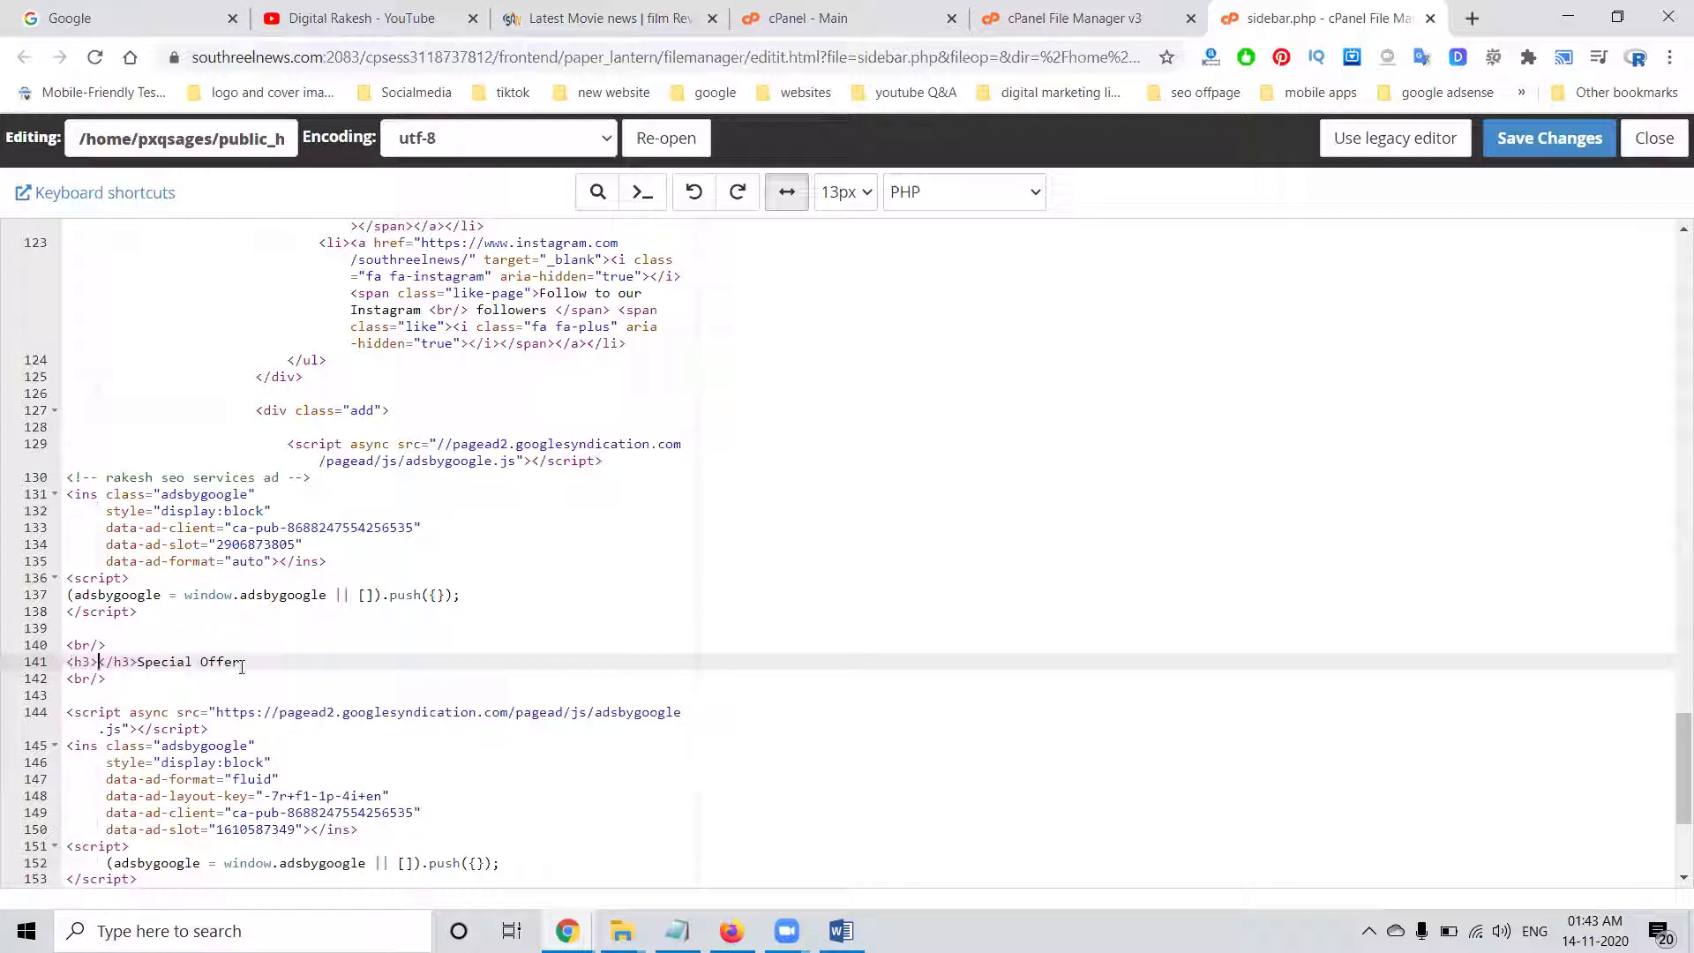
{"action": "left_click_drag", "start_coordinate": [241, 662], "coordinate": [98, 662]}
{"action": "key", "text": "ctrl+s"}
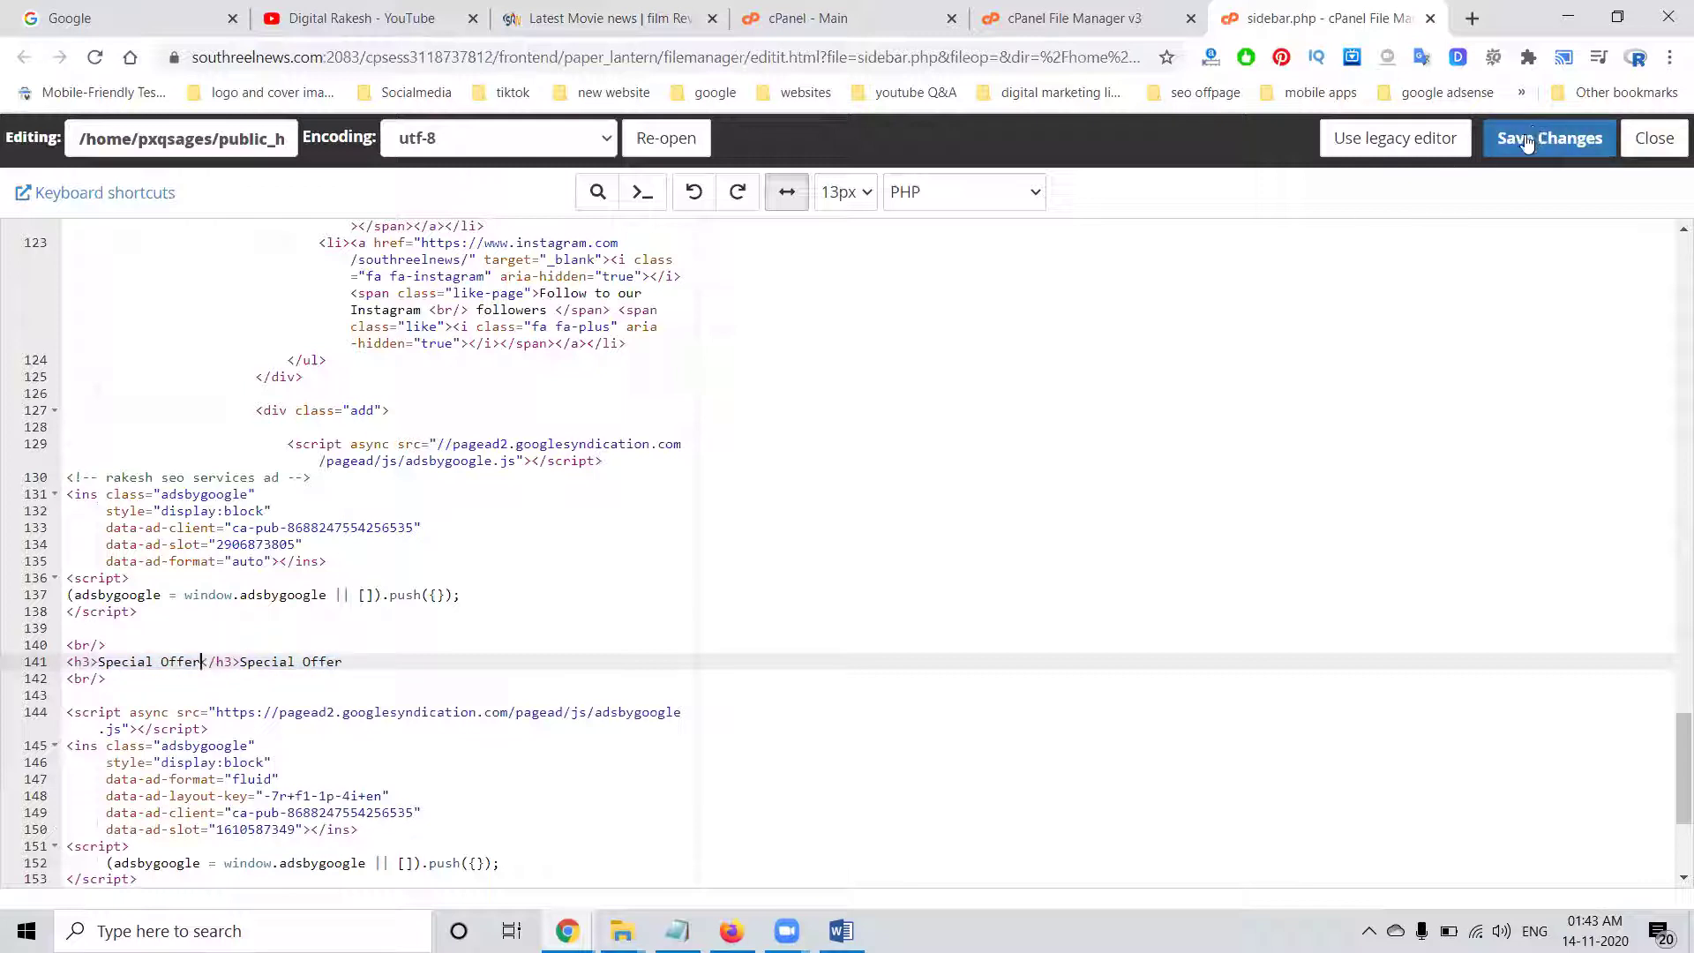
{"action": "left_click_drag", "start_coordinate": [346, 663], "coordinate": [239, 664]}
{"action": "key", "text": "BackSpace"}
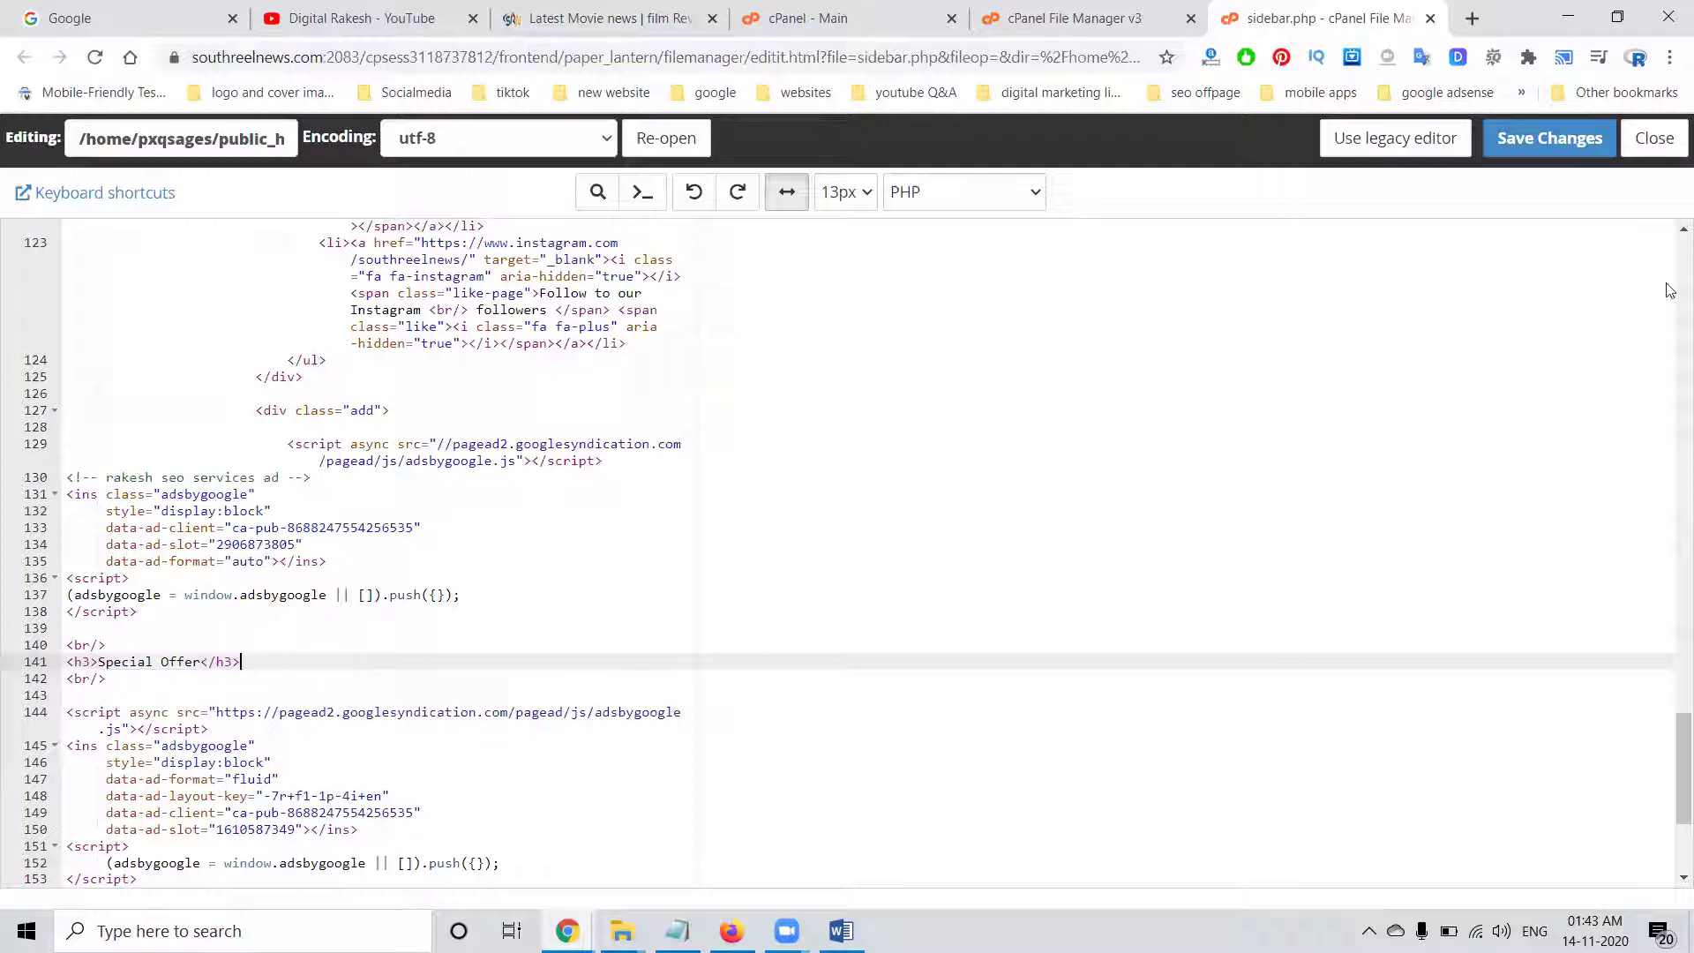
{"action": "left_click", "coordinate": [1553, 139]}
Reload the home page and examine the "Special Offer" heading with the sidebar ads around it
{"action": "left_click", "coordinate": [558, 20]}
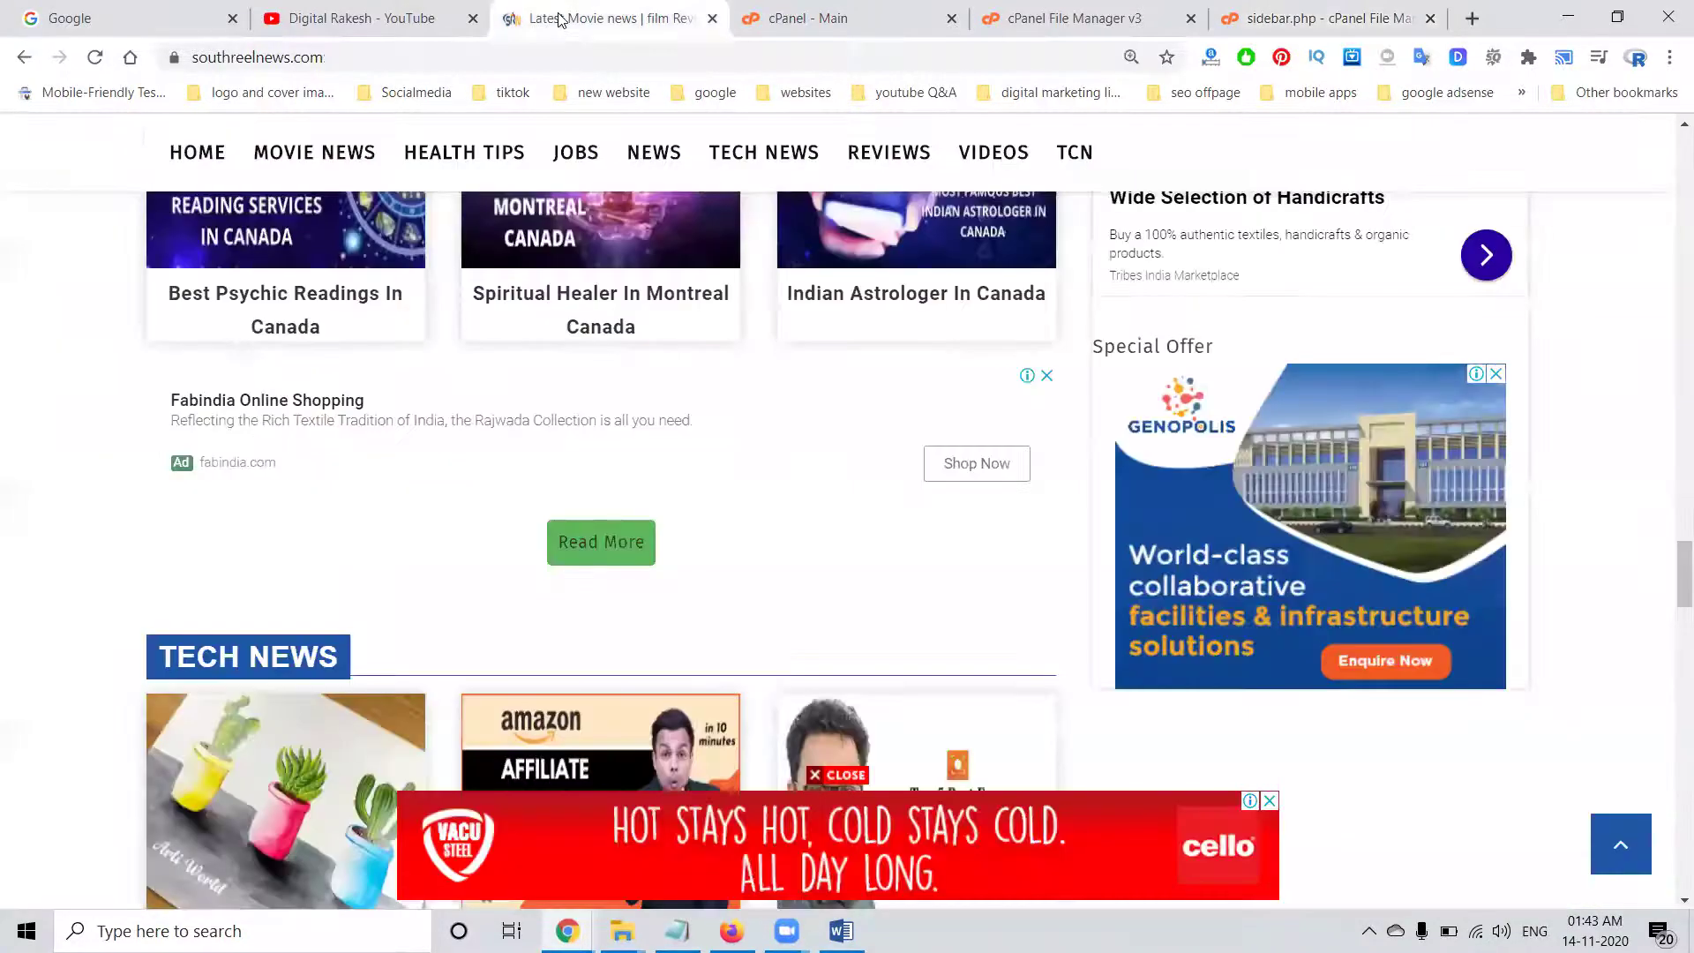
{"action": "key", "text": "F5"}
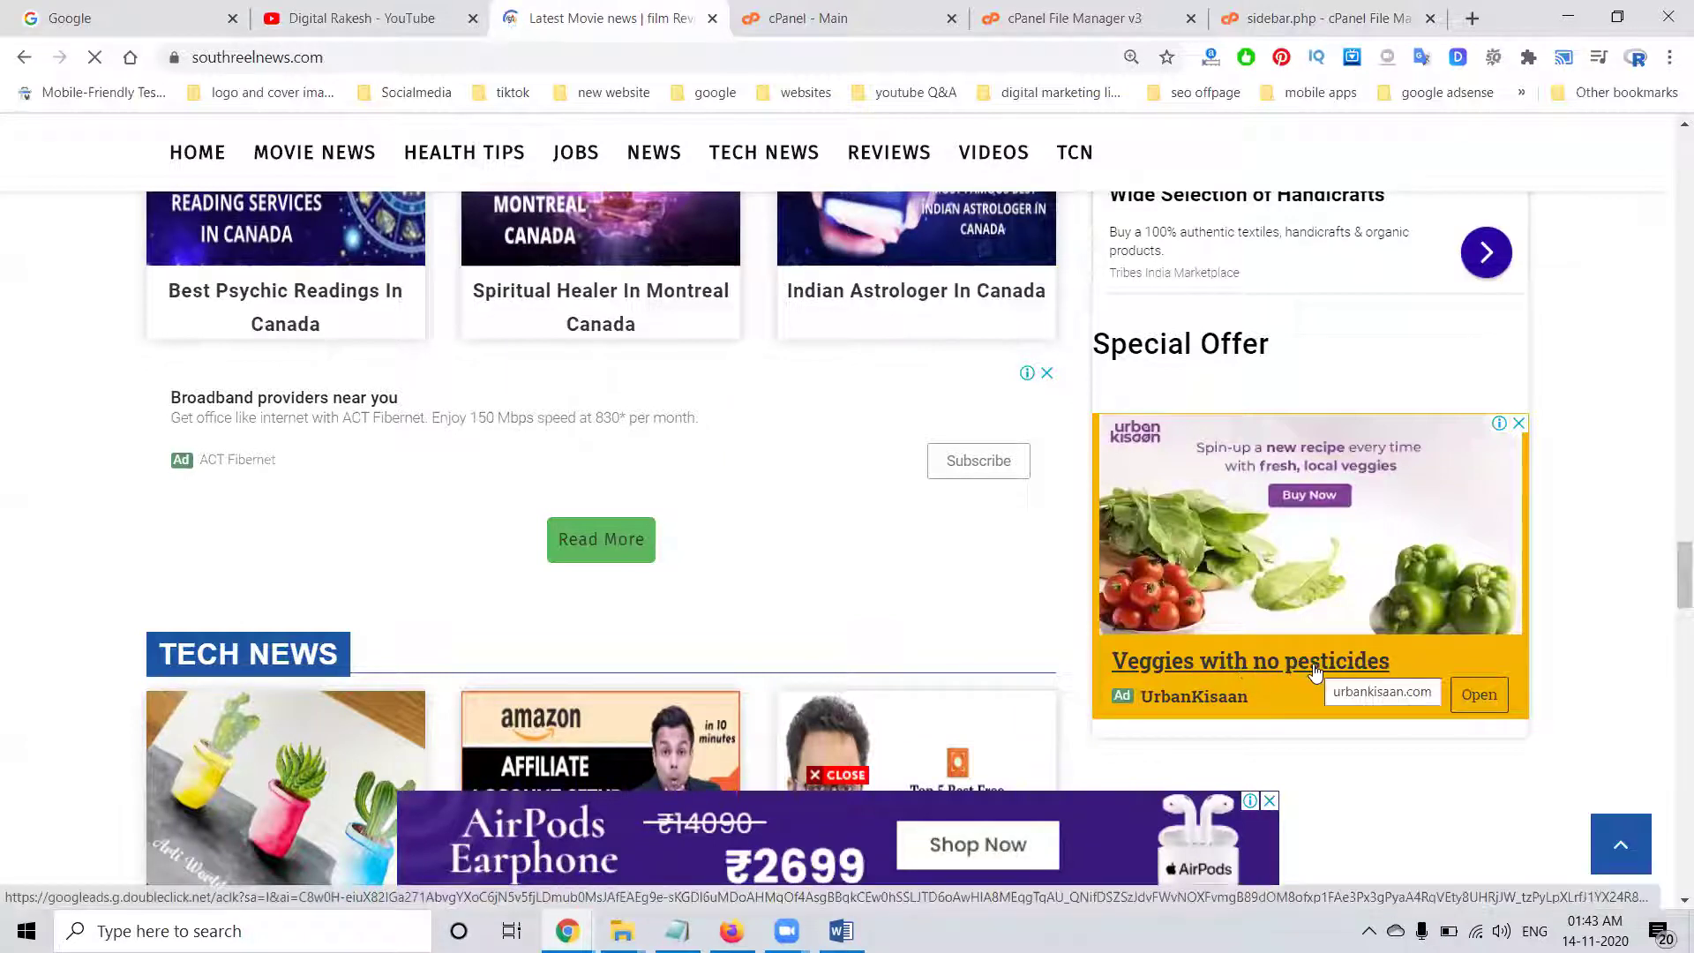
{"action": "scroll", "coordinate": [1244, 640], "scroll_direction": "up", "scroll_amount": 2}
{"action": "scroll", "coordinate": [1245, 640], "scroll_direction": "up", "scroll_amount": 6}
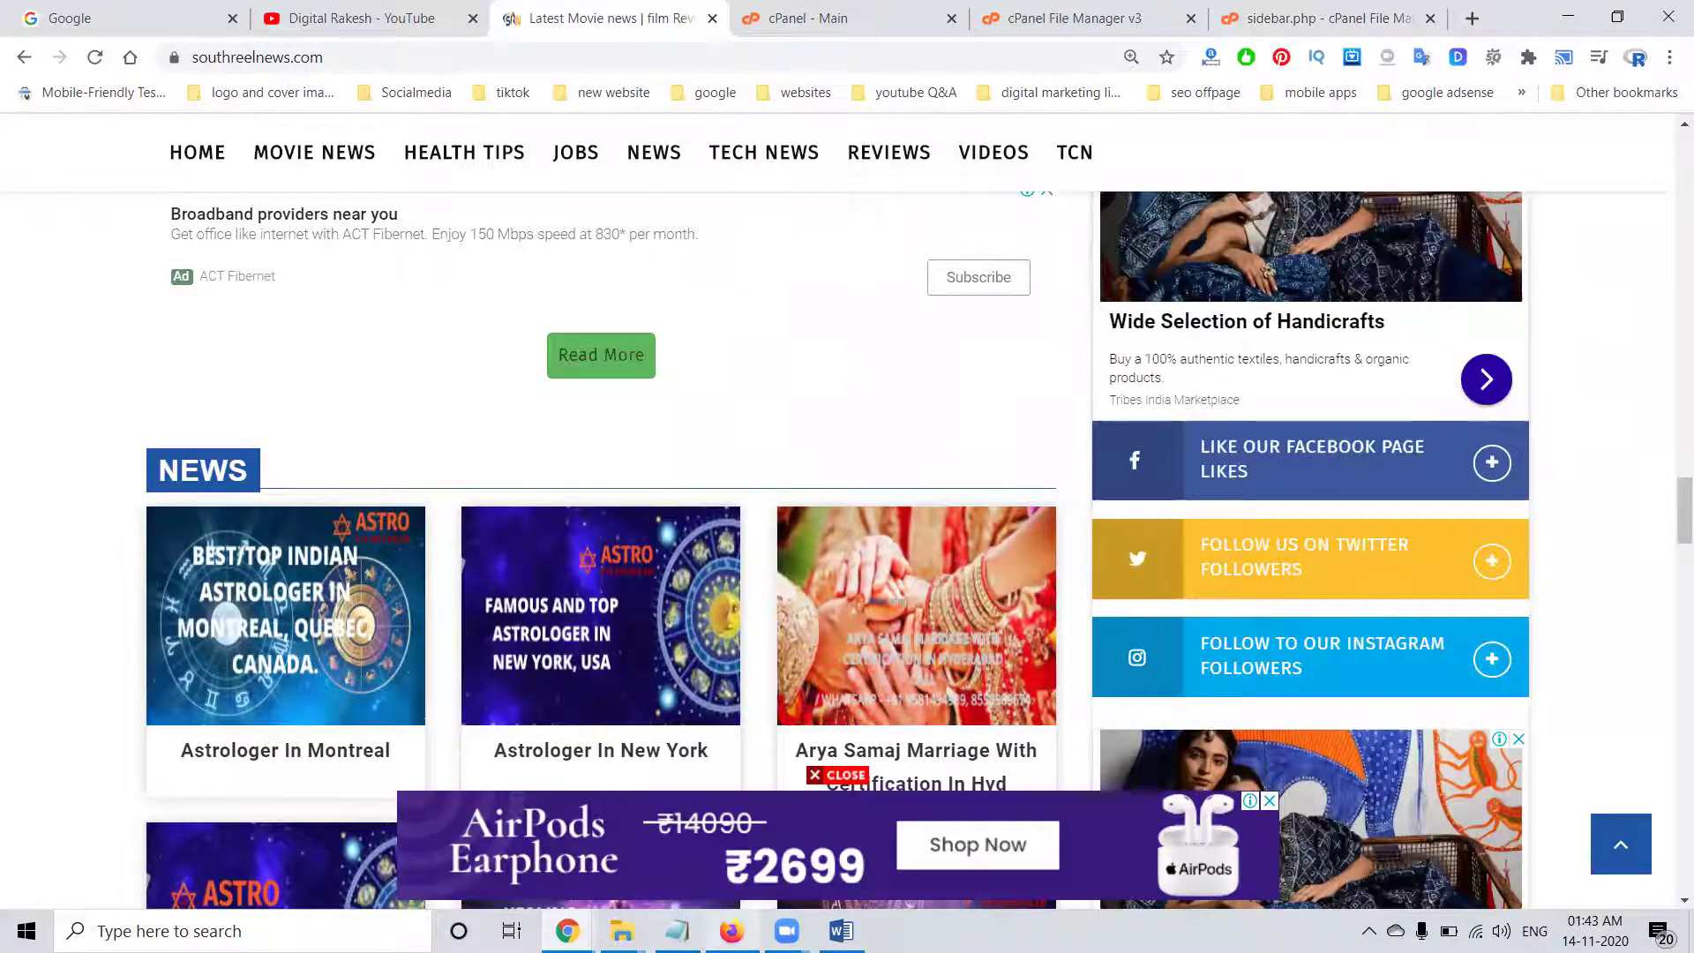
Switch to AdSense in Firefox and filter the existing ad units to show only the Display format
{"action": "left_click", "coordinate": [732, 931]}
{"action": "left_click", "coordinate": [39, 116]}
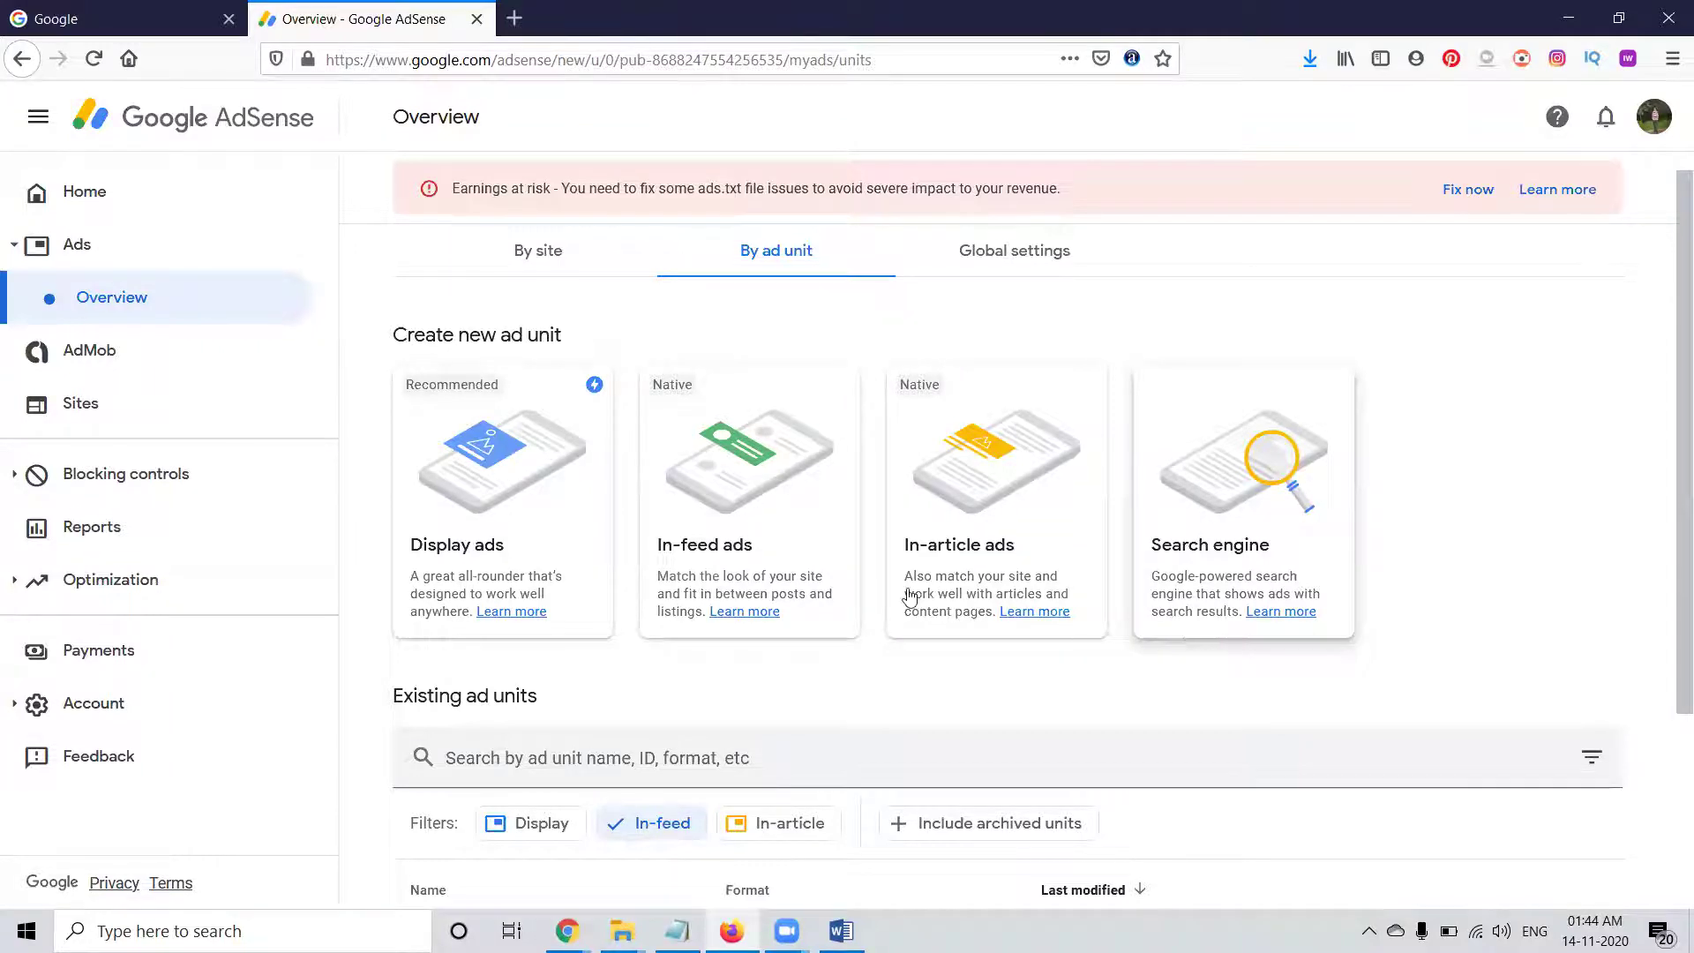
{"action": "scroll", "coordinate": [568, 548], "scroll_direction": "down", "scroll_amount": 3}
{"action": "left_click", "coordinate": [570, 601]}
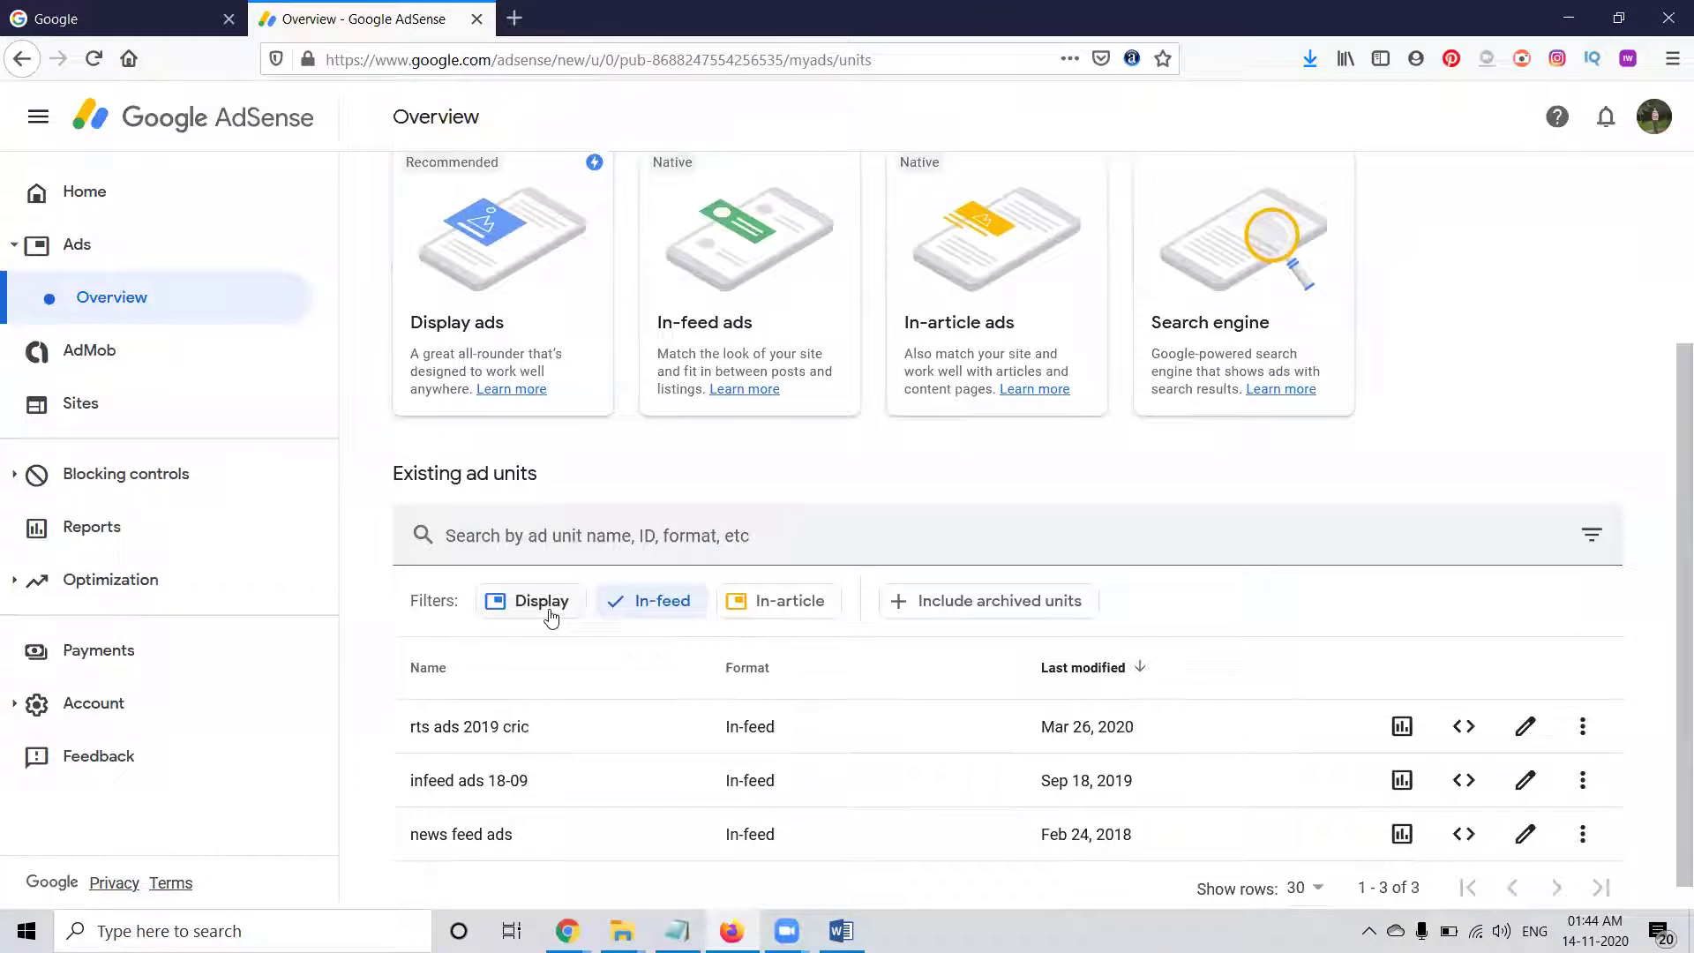
{"action": "left_click", "coordinate": [660, 604]}
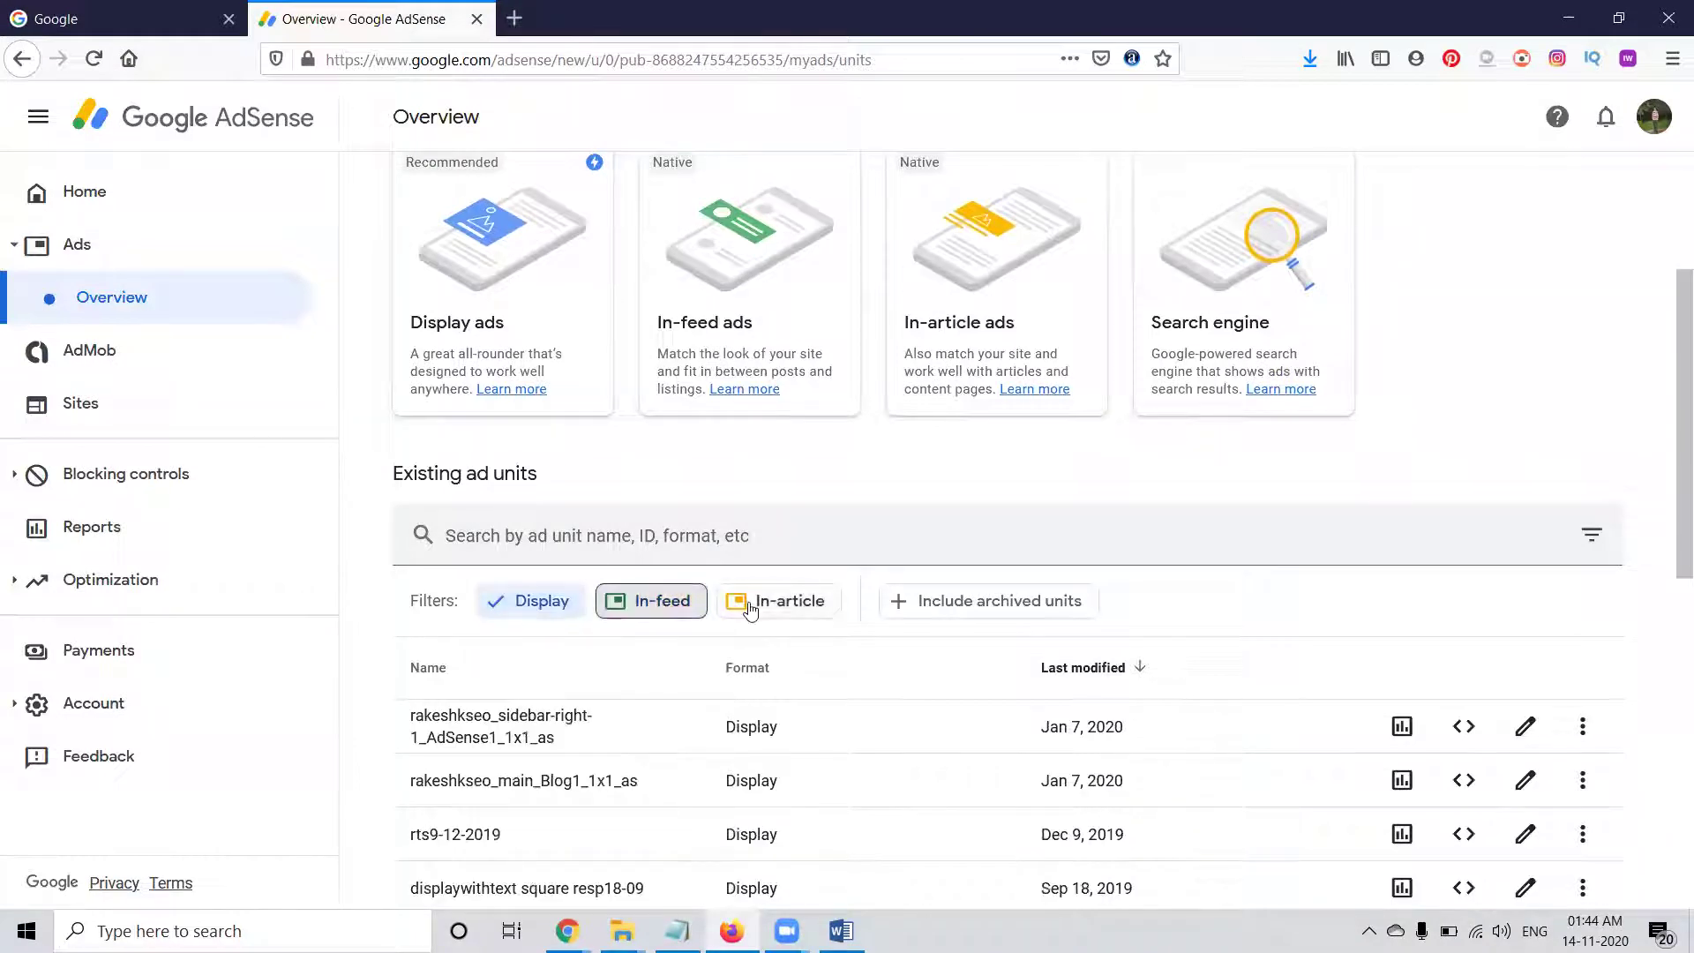
{"action": "left_click", "coordinate": [750, 607]}
{"action": "left_click", "coordinate": [750, 609]}
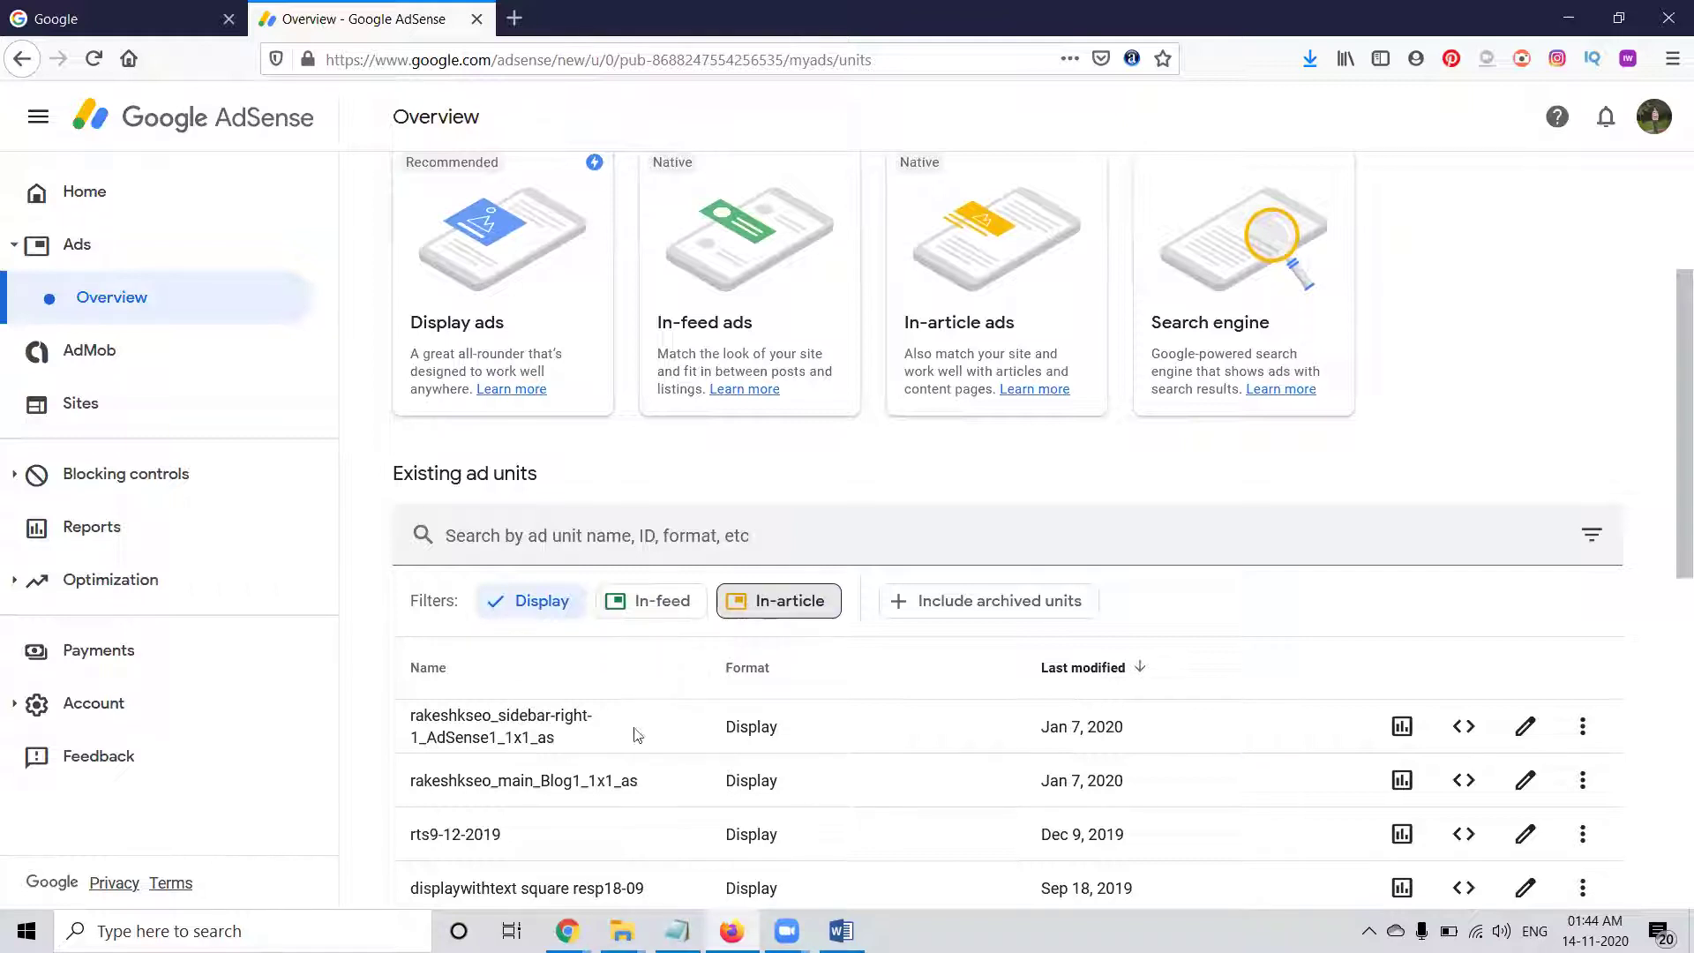
Switch back to southreelnews.com in Chrome and examine the ad under the "Special Offer" heading and the other sidebar ads
{"action": "mouse_move", "coordinate": [567, 931]}
{"action": "left_click", "coordinate": [506, 870]}
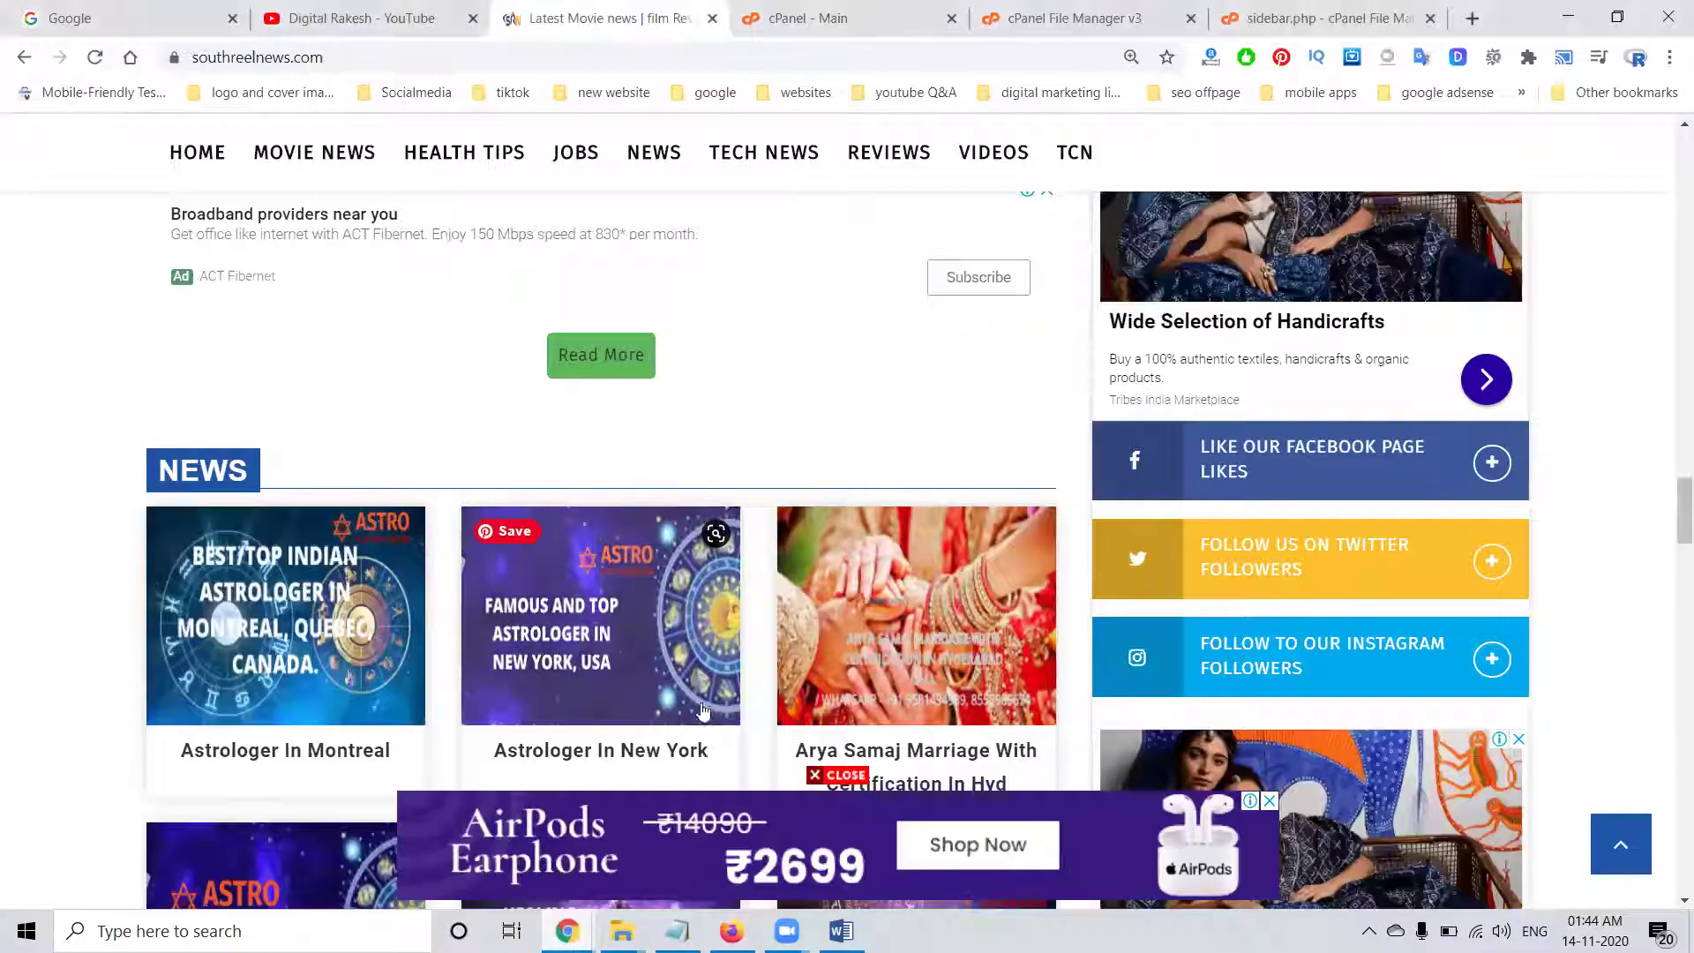
{"action": "scroll", "coordinate": [1244, 544], "scroll_direction": "down", "scroll_amount": 2}
{"action": "scroll", "coordinate": [1244, 538], "scroll_direction": "down", "scroll_amount": 9}
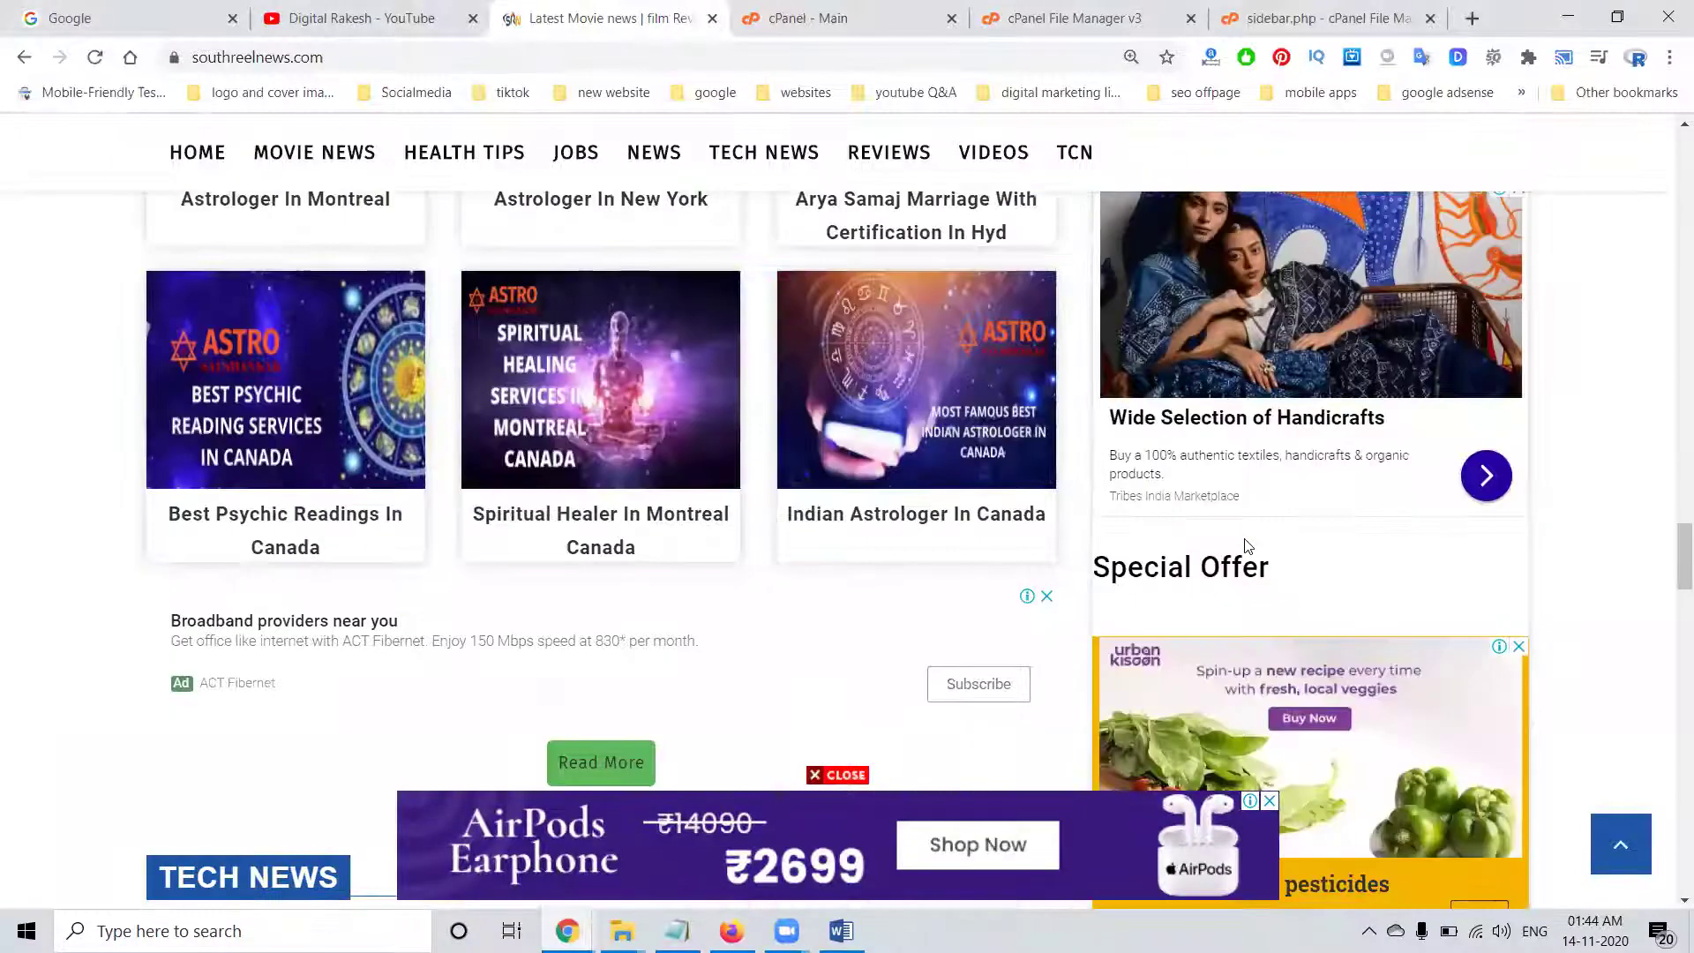
{"action": "scroll", "coordinate": [1219, 418], "scroll_direction": "up", "scroll_amount": 11}
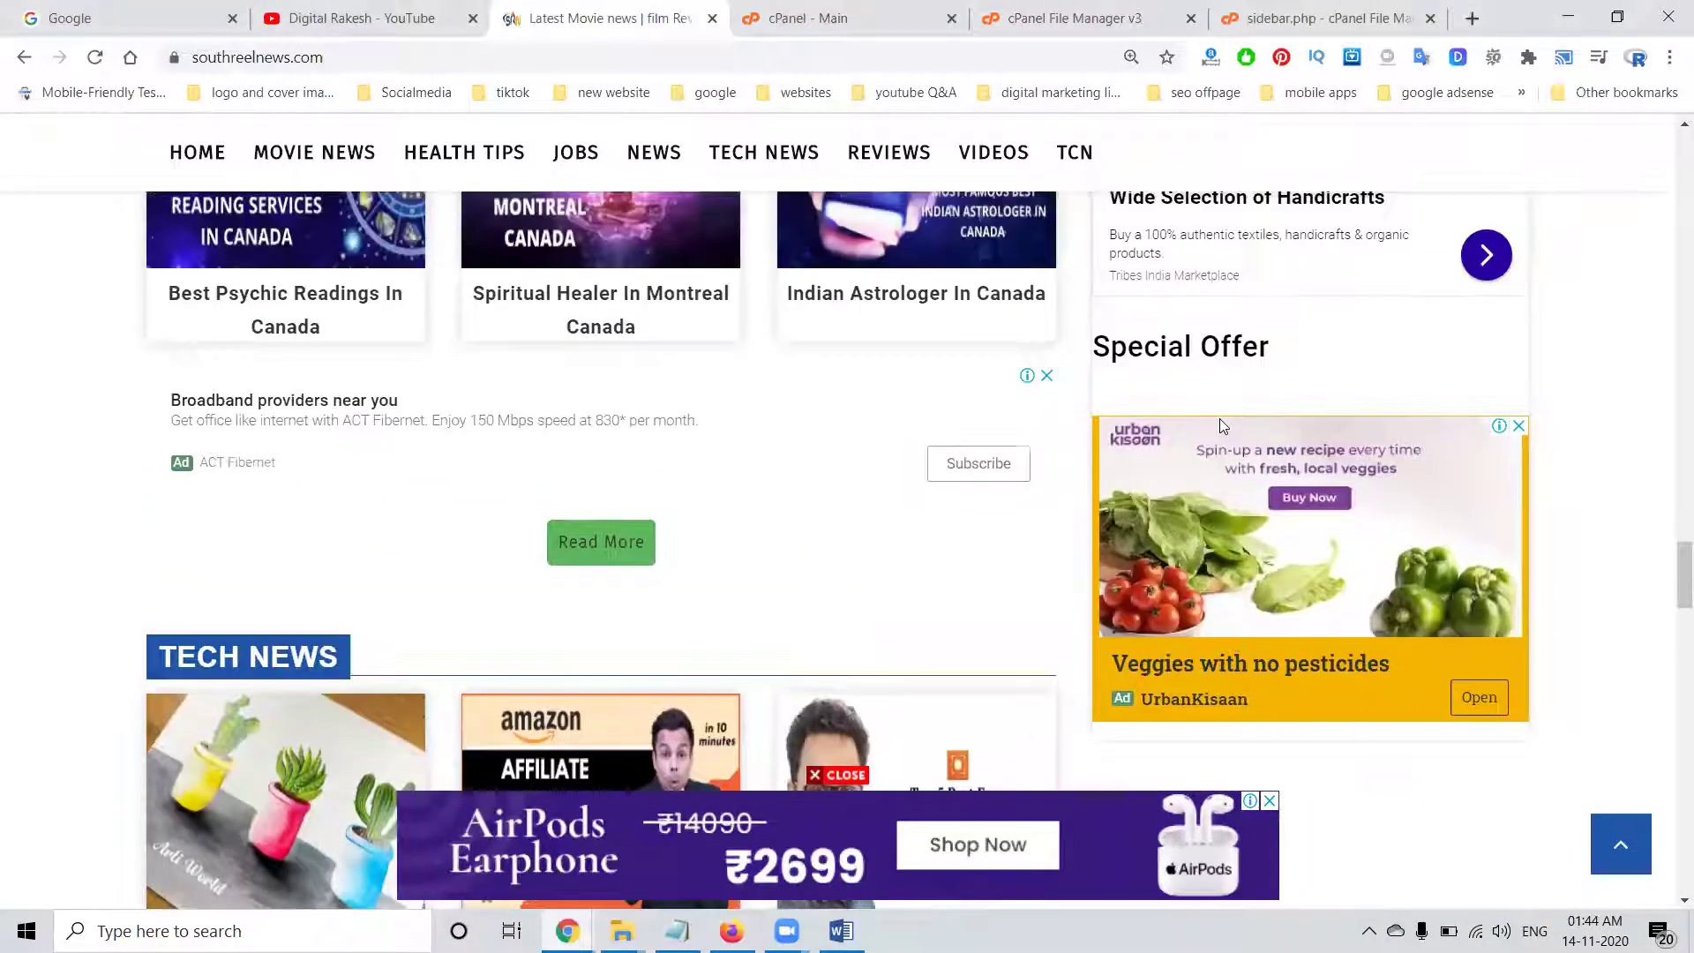
{"action": "scroll", "coordinate": [812, 437], "scroll_direction": "up", "scroll_amount": 19}
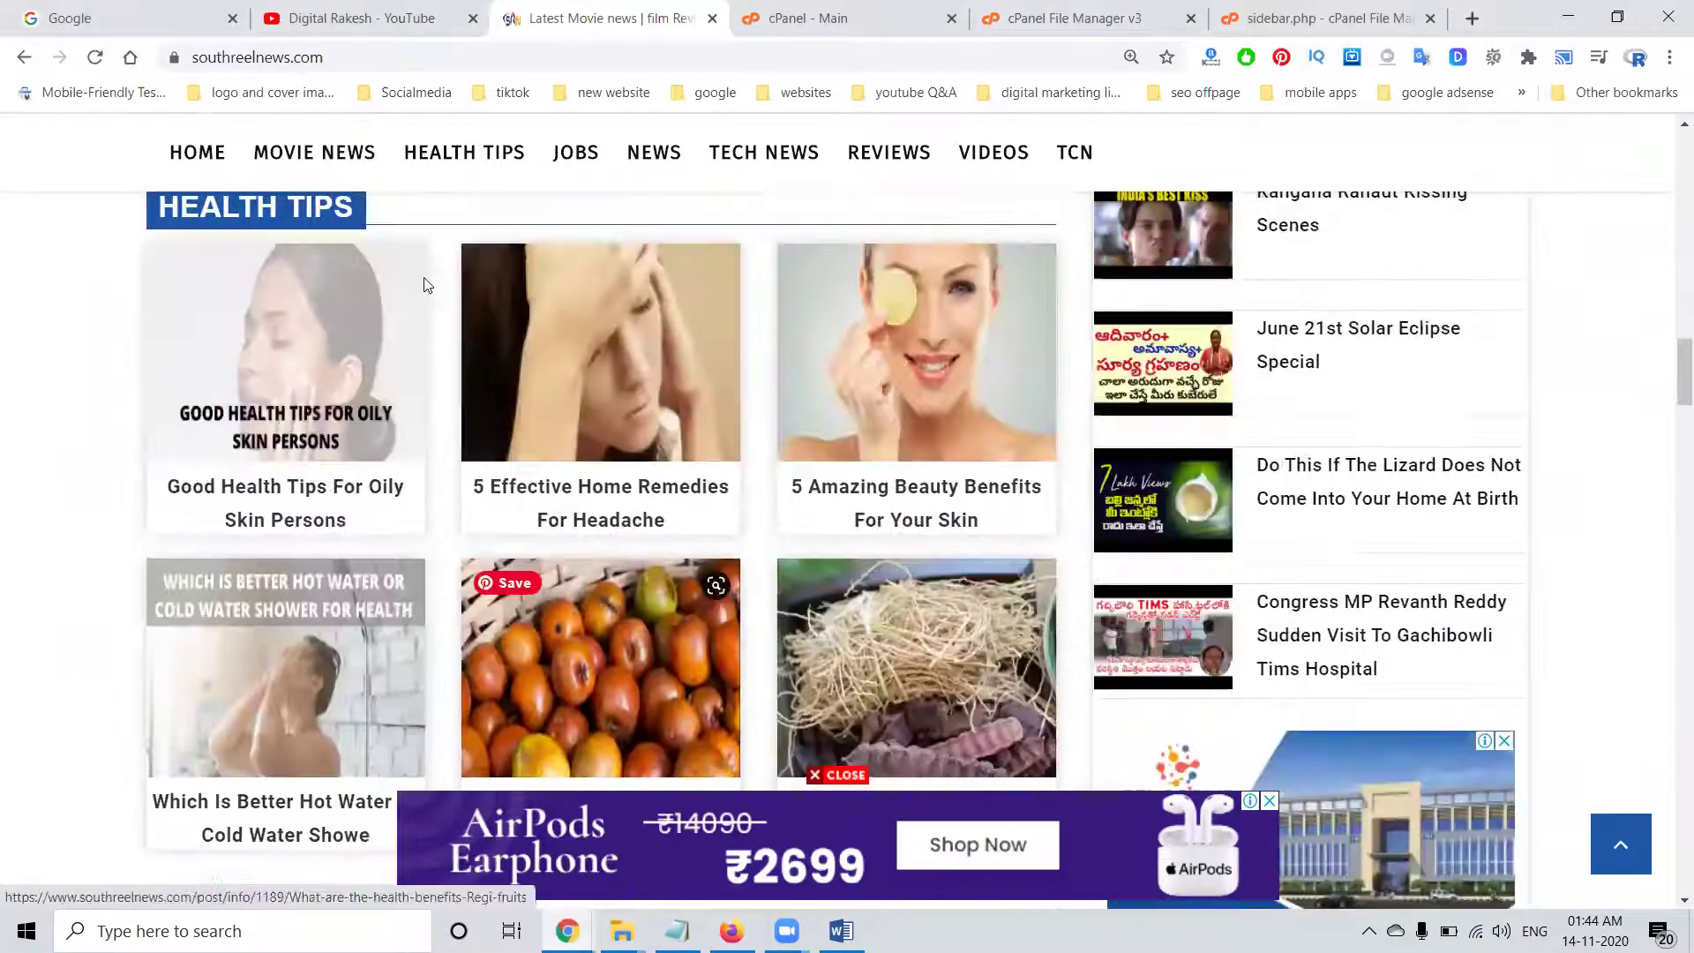
Reload the home page and examine the ads in the news sections and the sidebar down to the "Special Offer" block
{"action": "left_click", "coordinate": [95, 56]}
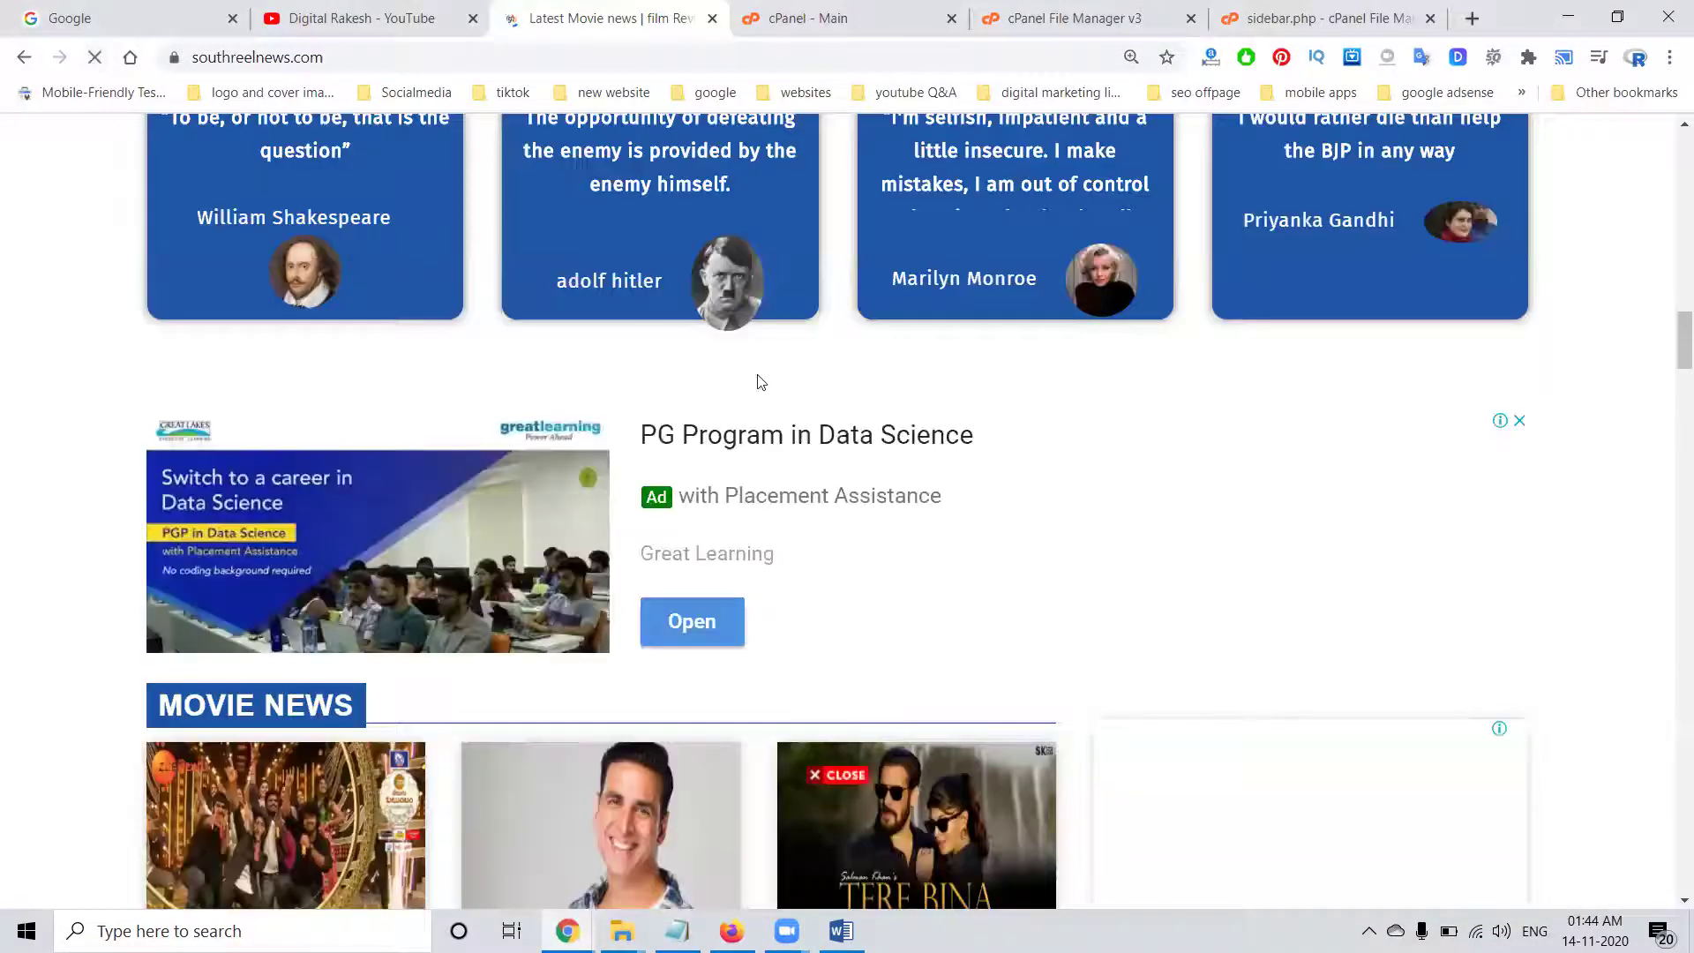
{"action": "scroll", "coordinate": [763, 382], "scroll_direction": "down", "scroll_amount": 4}
{"action": "scroll", "coordinate": [763, 381], "scroll_direction": "down", "scroll_amount": 11}
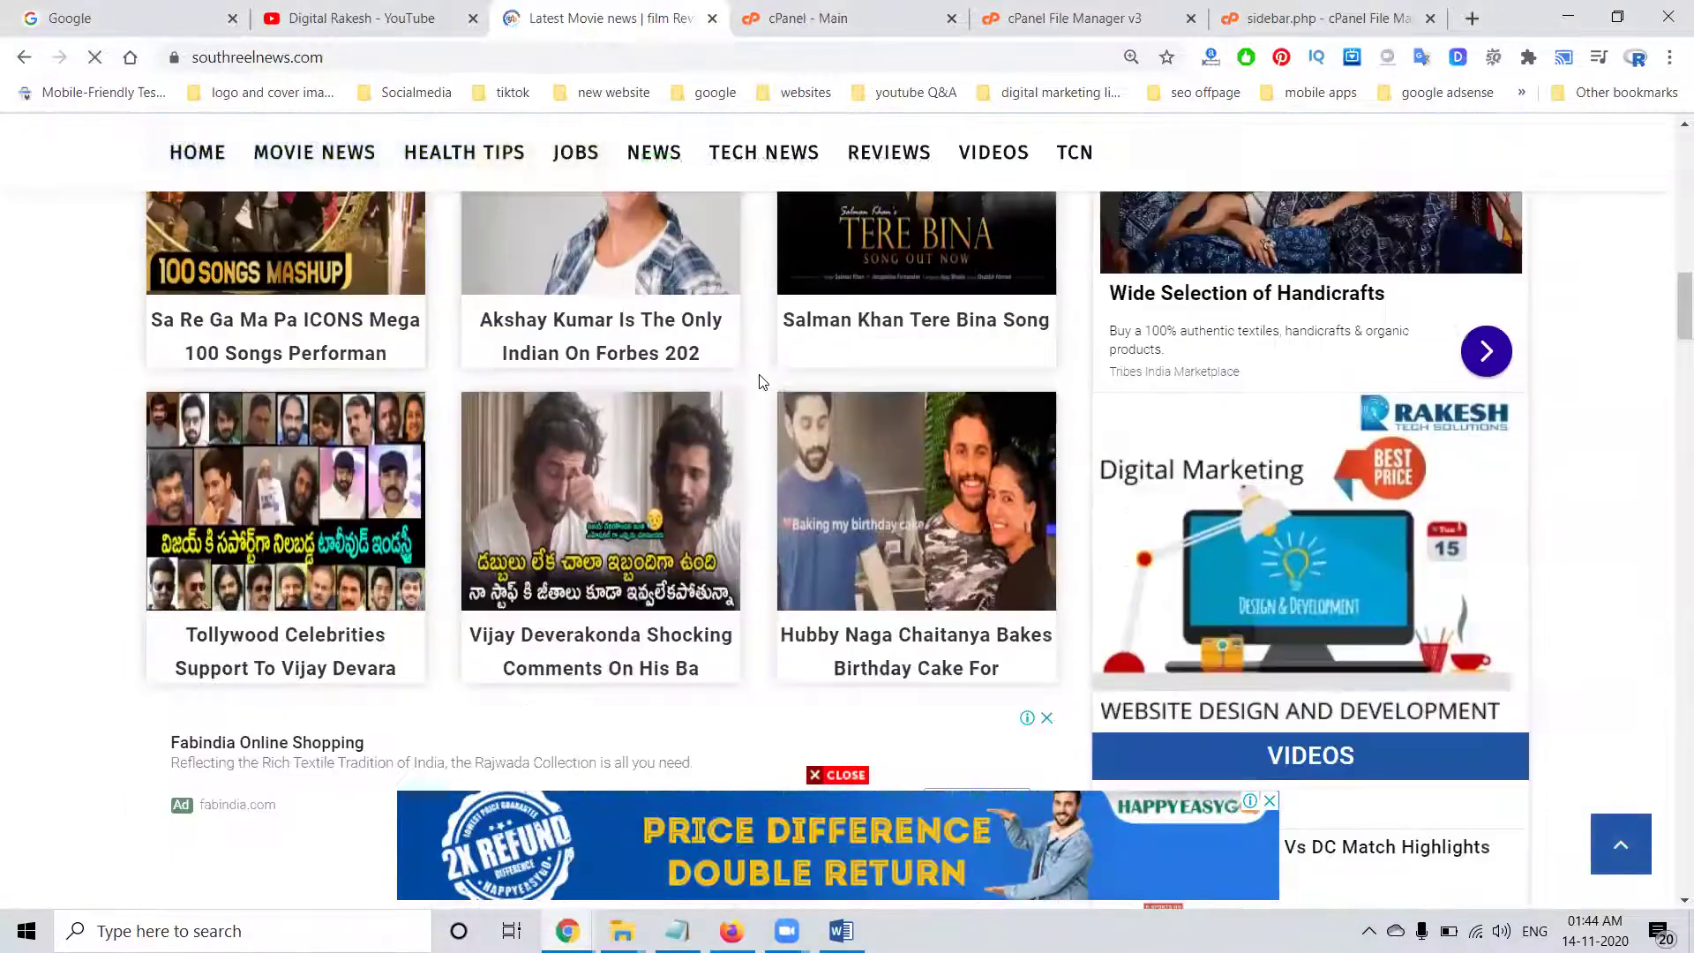
{"action": "scroll", "coordinate": [762, 383], "scroll_direction": "down", "scroll_amount": 15}
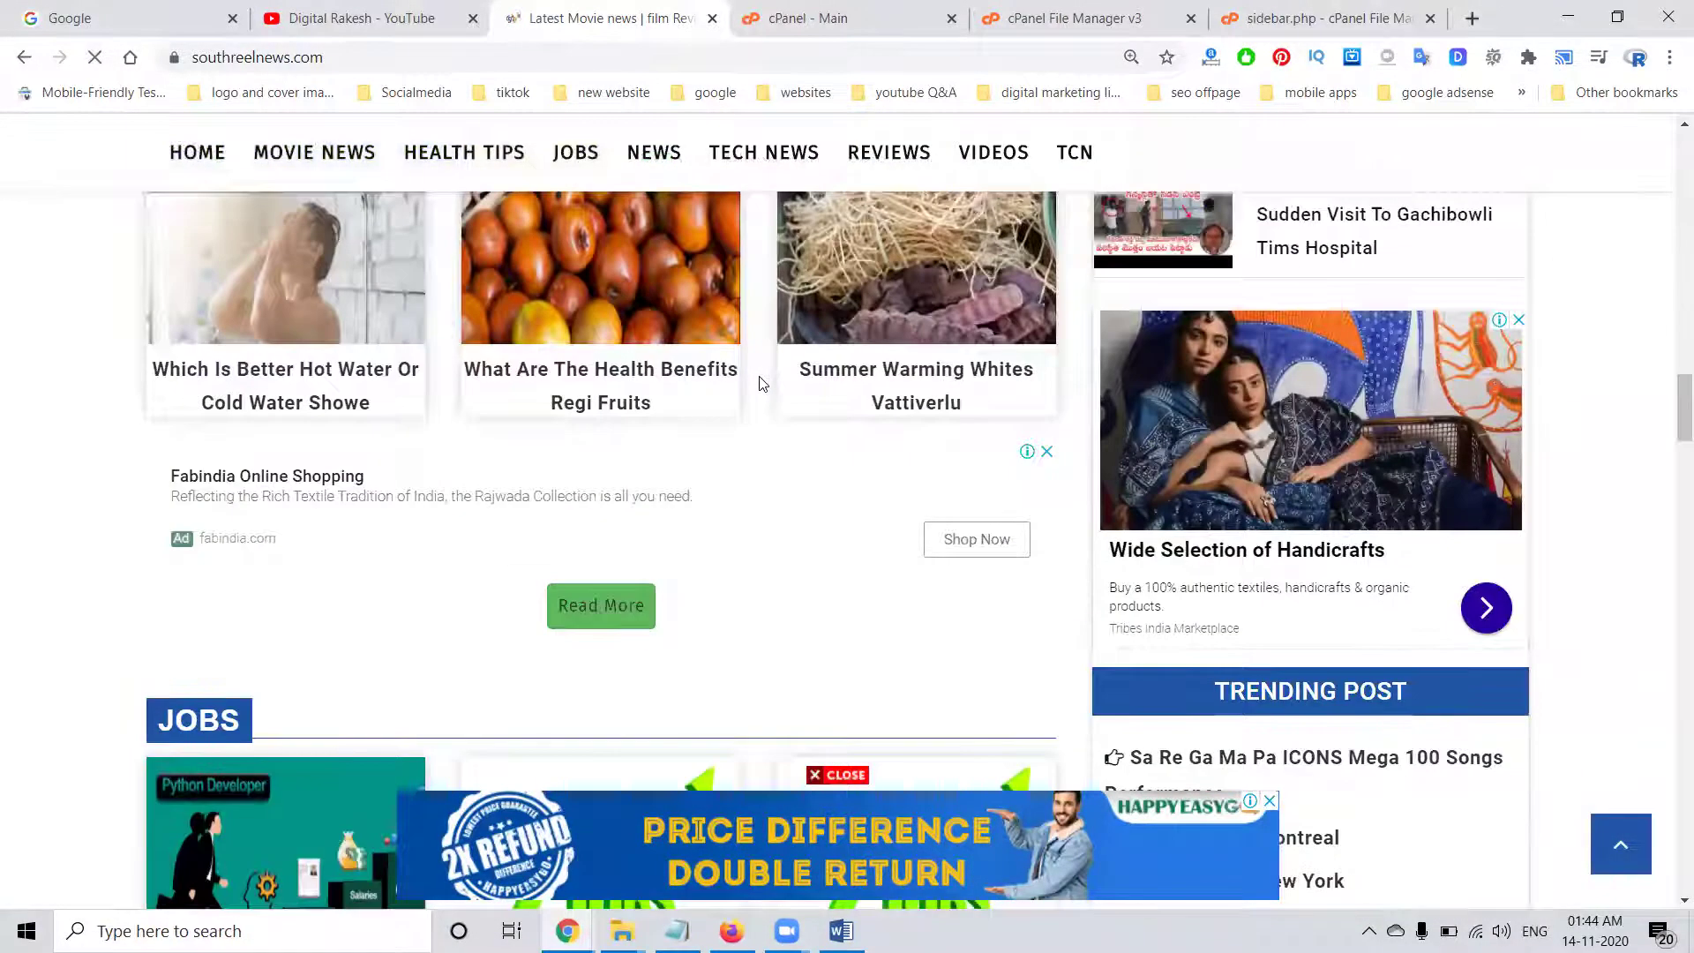
{"action": "scroll", "coordinate": [763, 383], "scroll_direction": "down", "scroll_amount": 15}
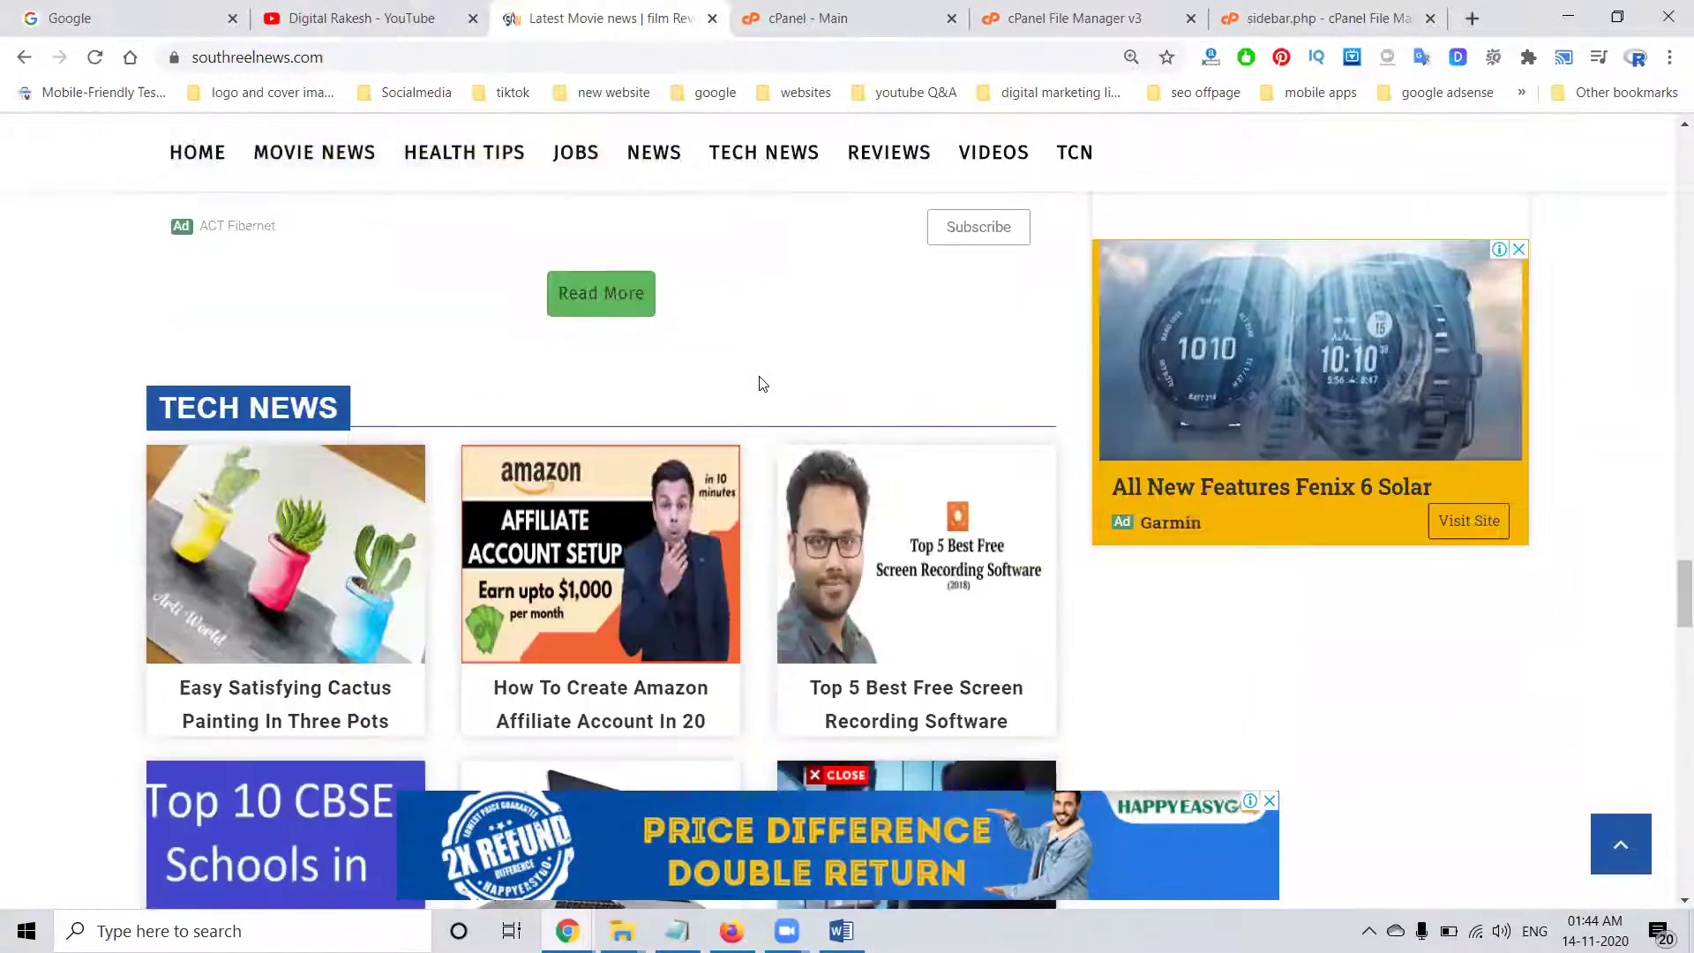
{"action": "scroll", "coordinate": [765, 383], "scroll_direction": "up", "scroll_amount": 3}
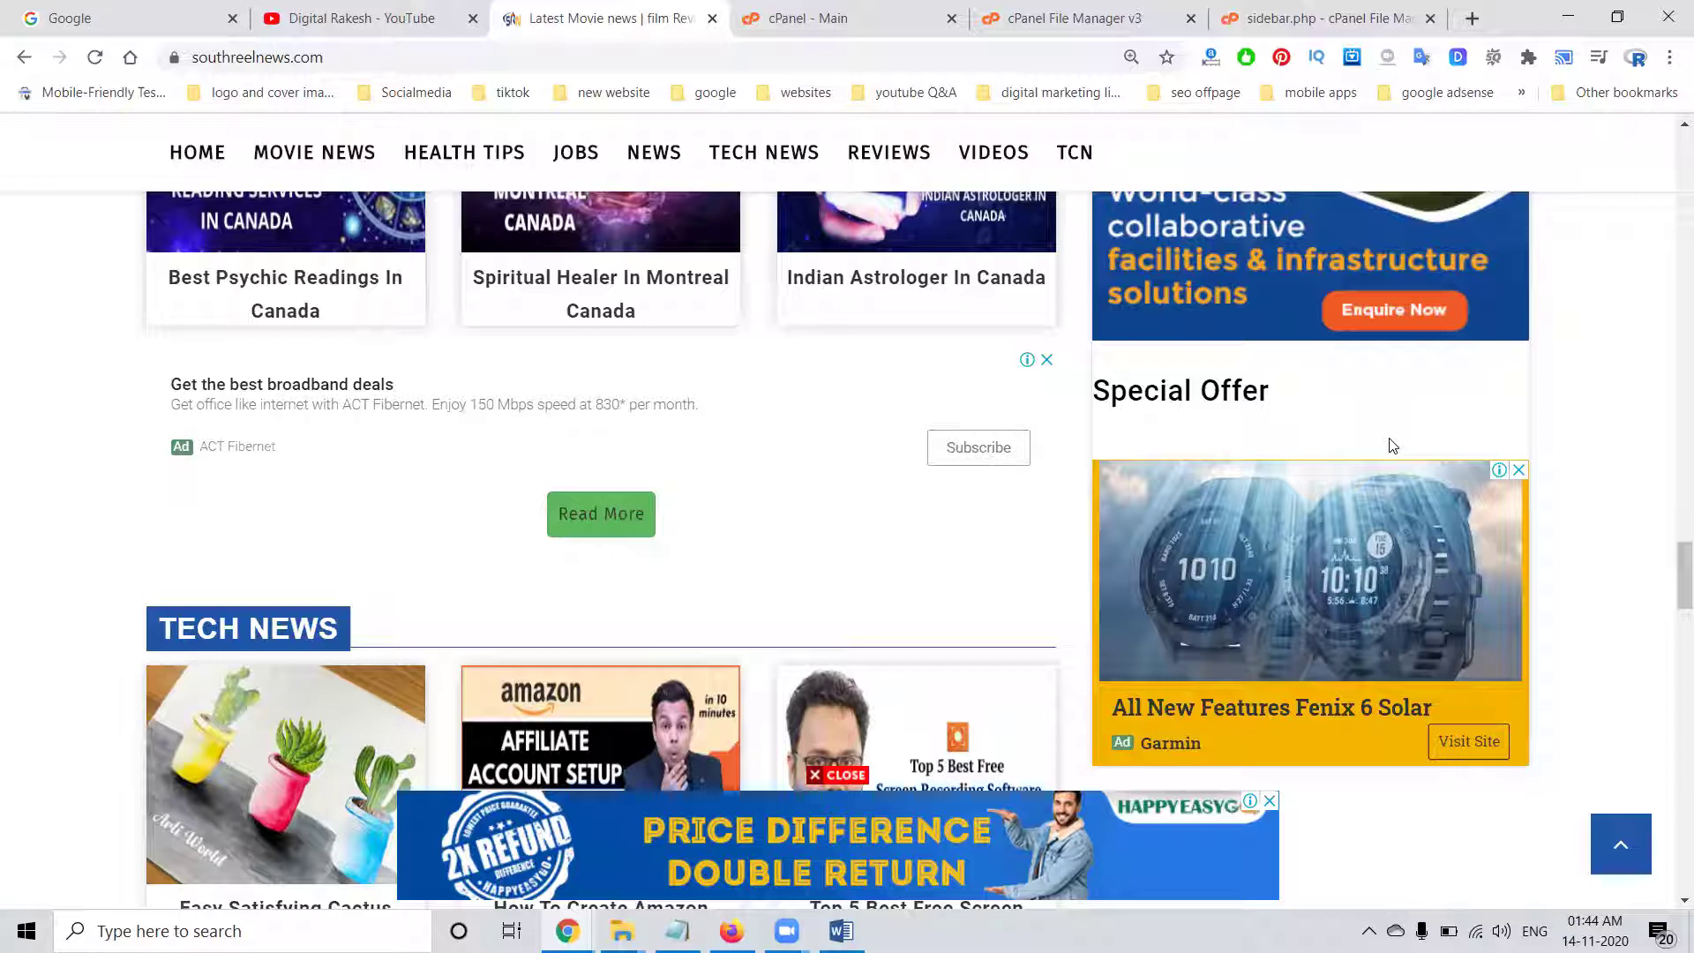
Open the "Spiritual Healer In Montreal Canada" article and examine the ads within its text, sidebar and floating footer
{"action": "left_click", "coordinate": [615, 281]}
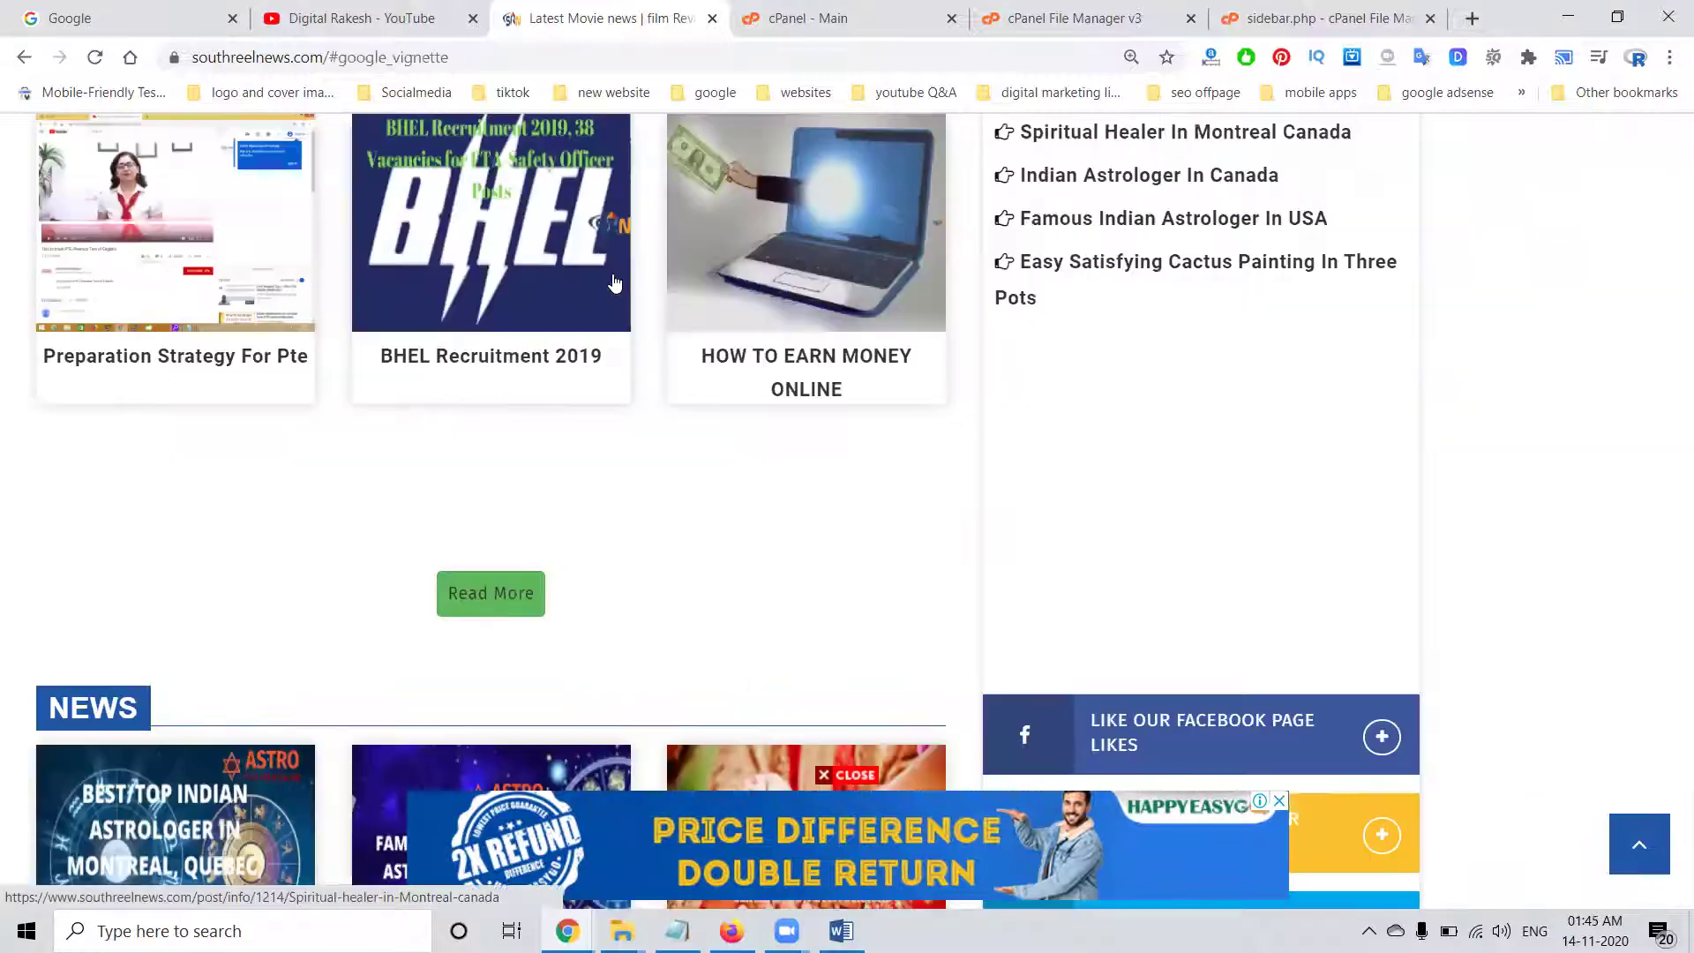
{"action": "scroll", "coordinate": [958, 328], "scroll_direction": "down", "scroll_amount": 10}
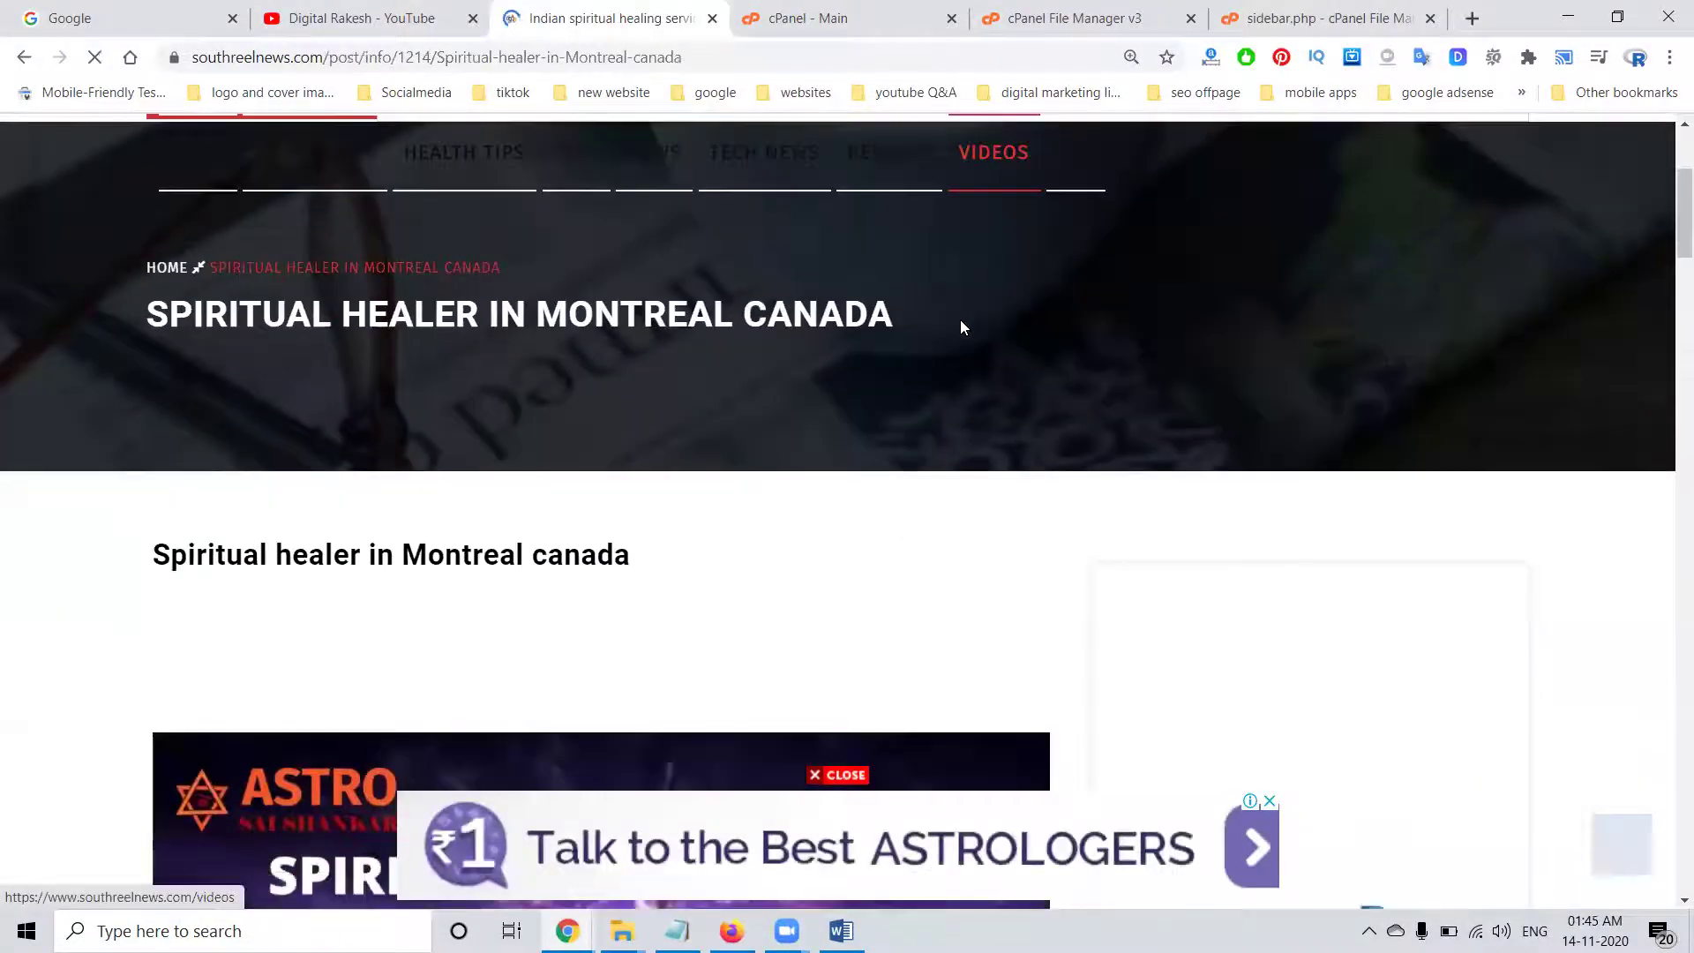
{"action": "scroll", "coordinate": [960, 320], "scroll_direction": "down", "scroll_amount": 5}
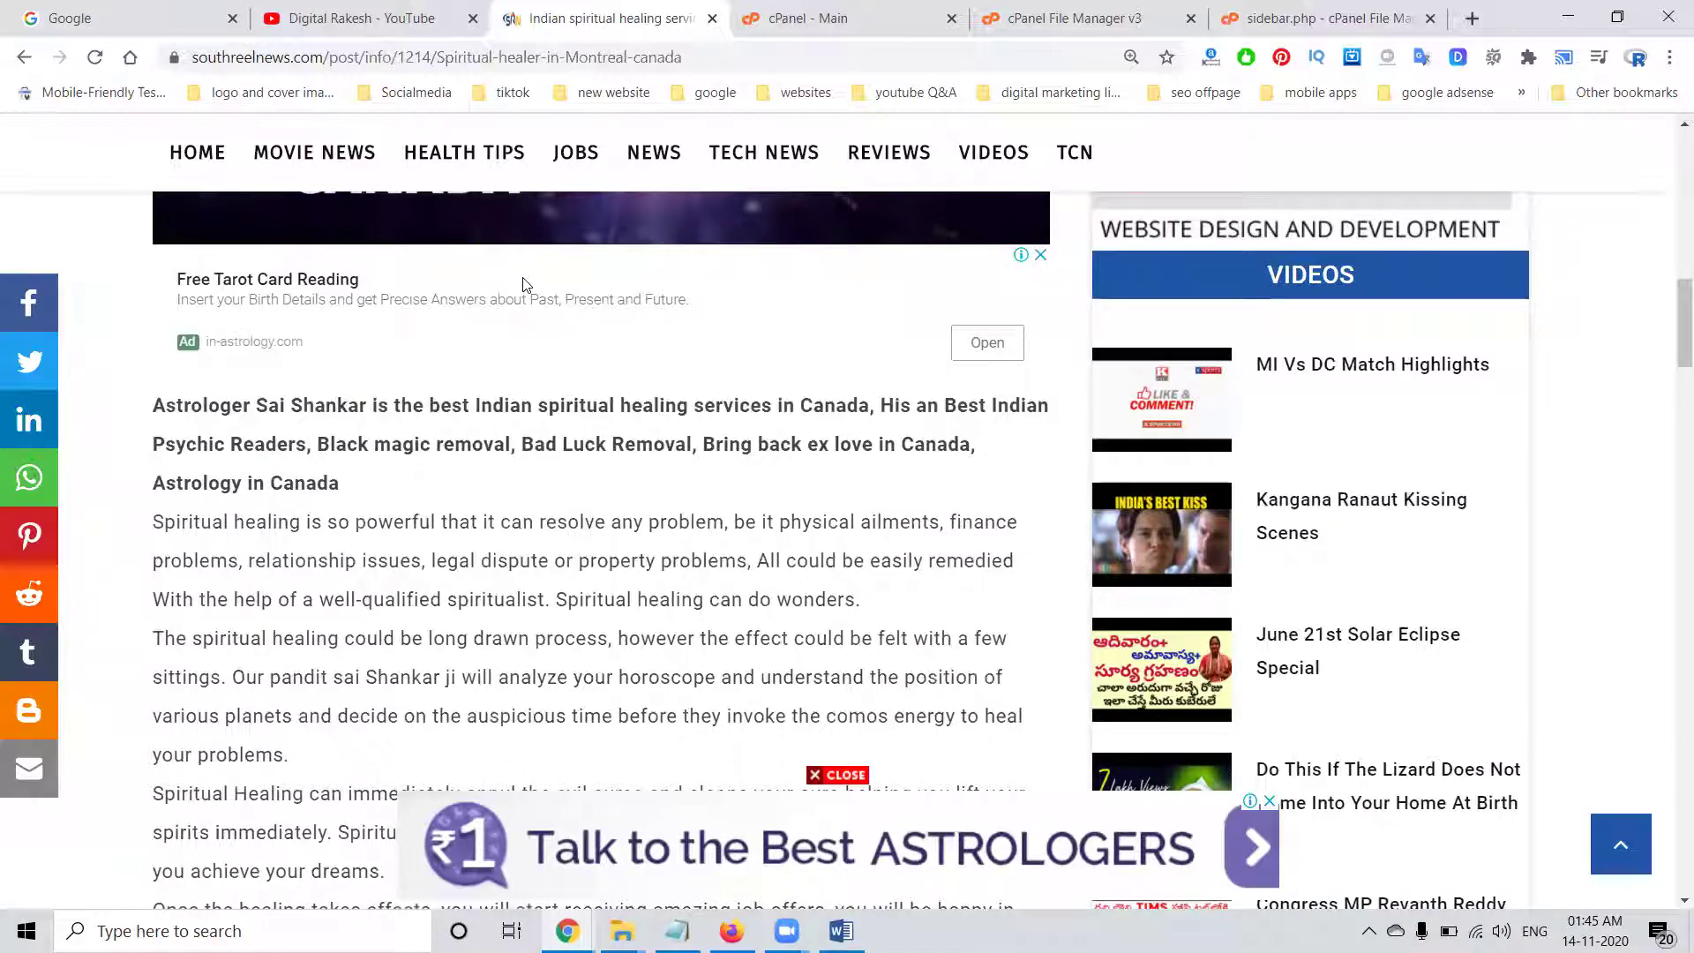
{"action": "scroll", "coordinate": [660, 477], "scroll_direction": "down", "scroll_amount": 10}
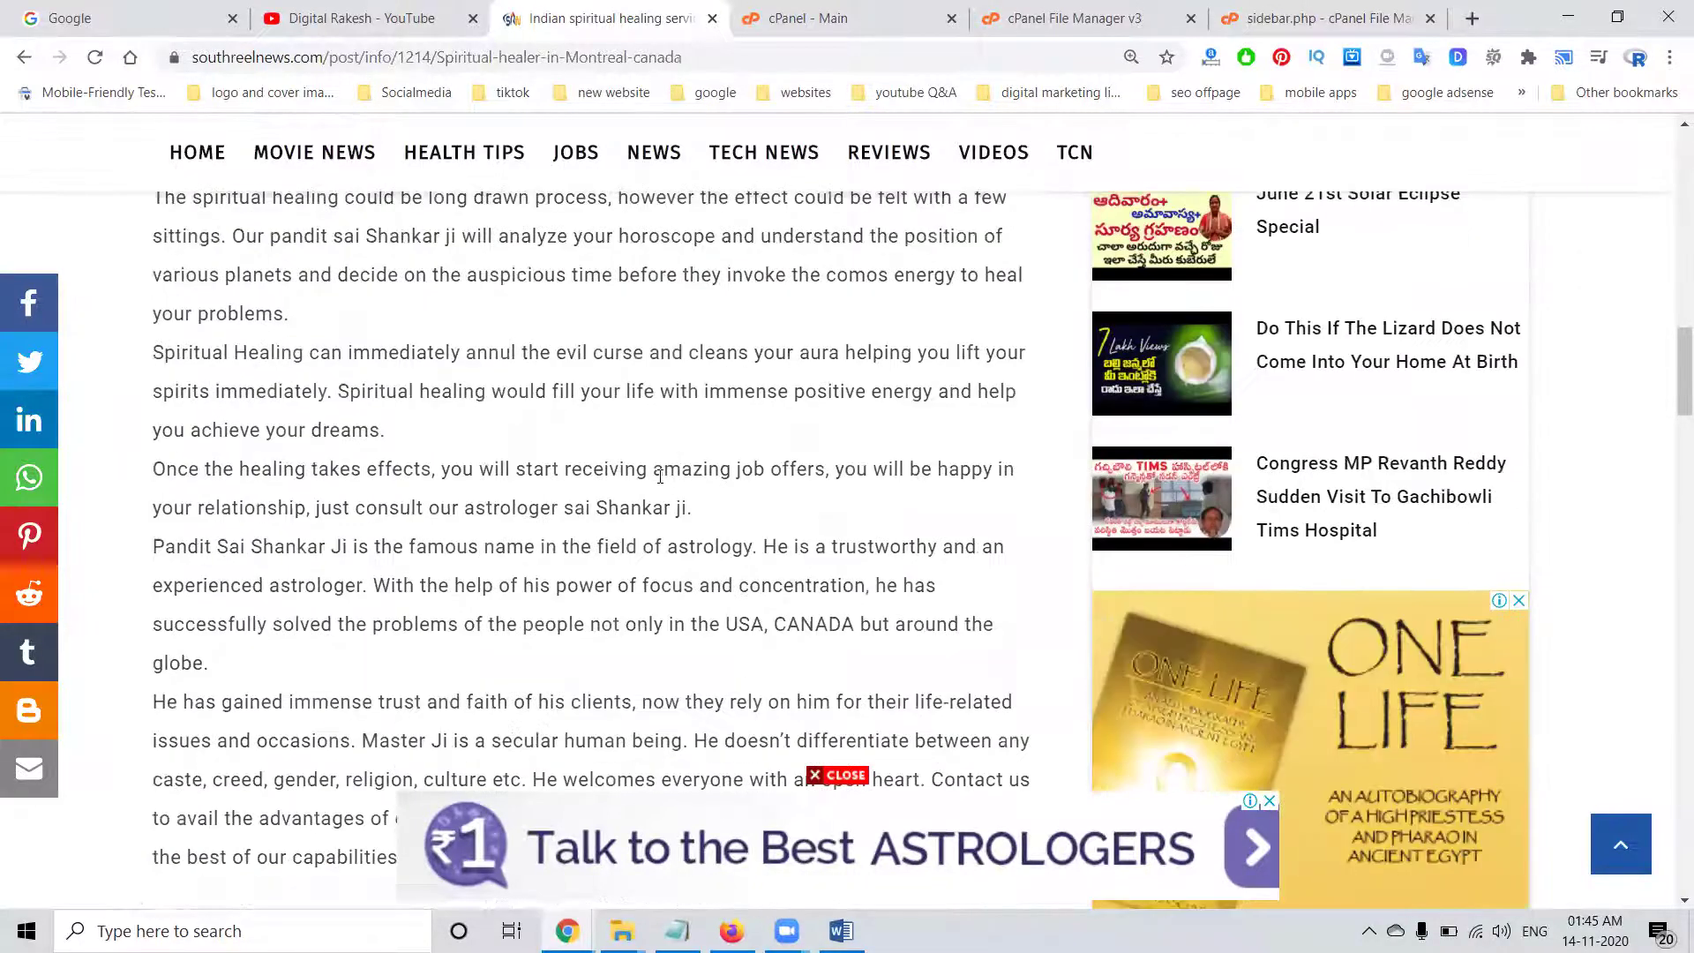
{"action": "scroll", "coordinate": [660, 477], "scroll_direction": "down", "scroll_amount": 8}
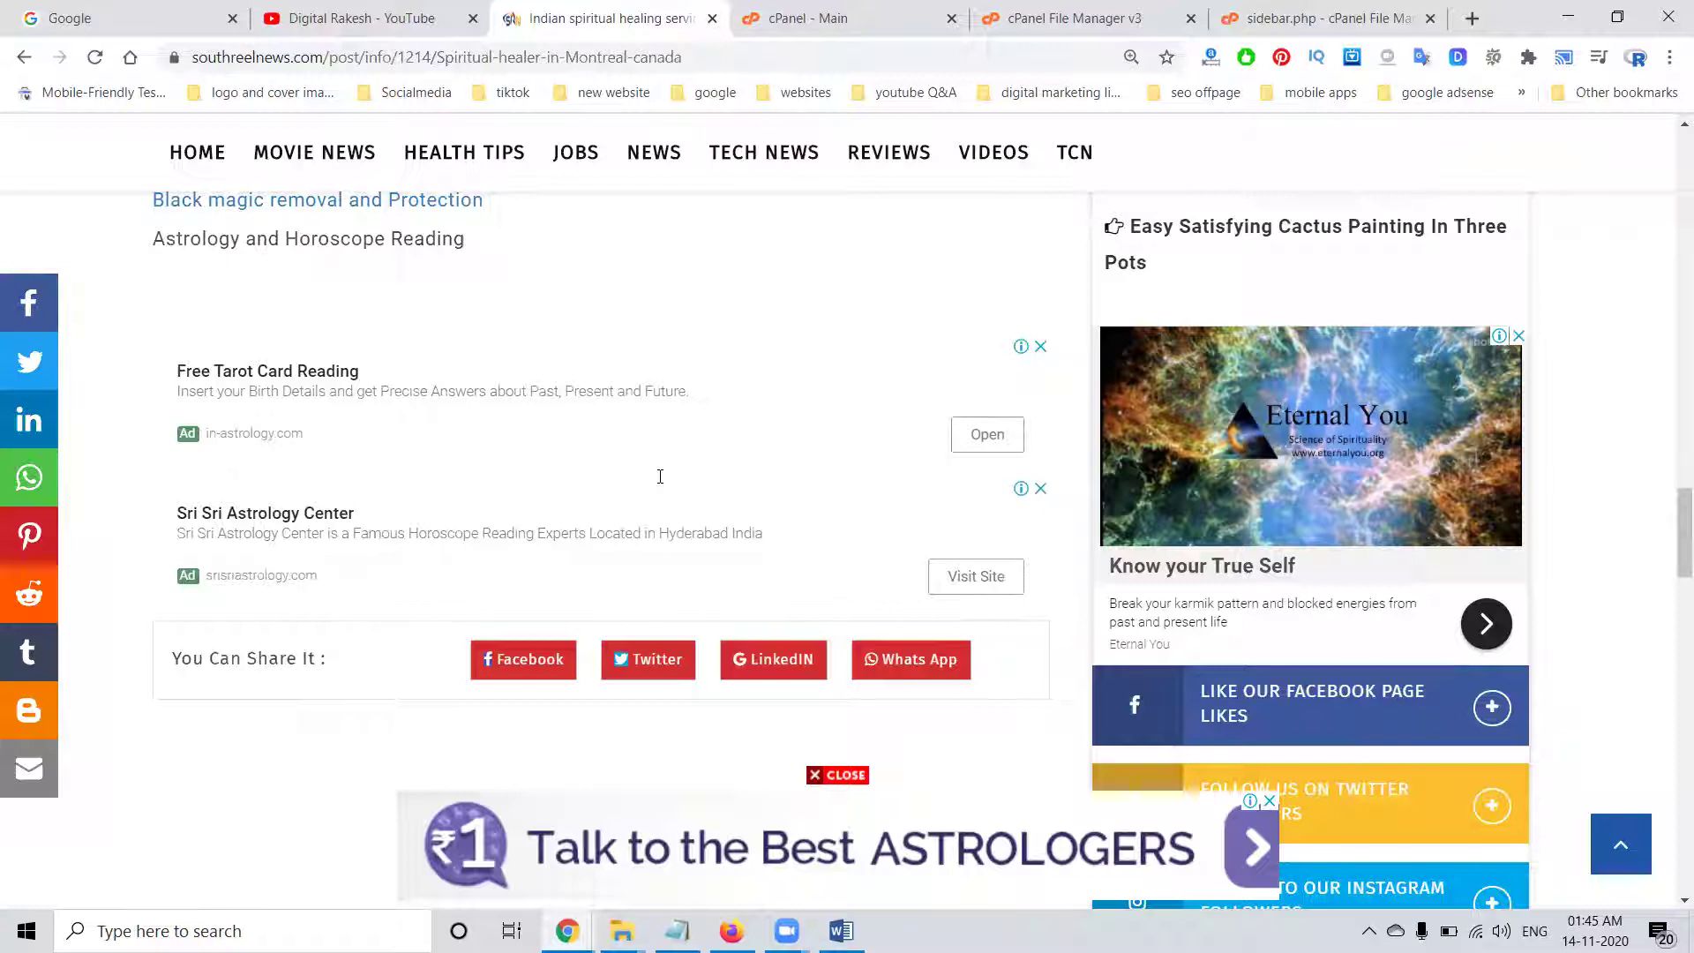
Switch to the AdSense ad units overview in Firefox
{"action": "left_click", "coordinate": [732, 931]}
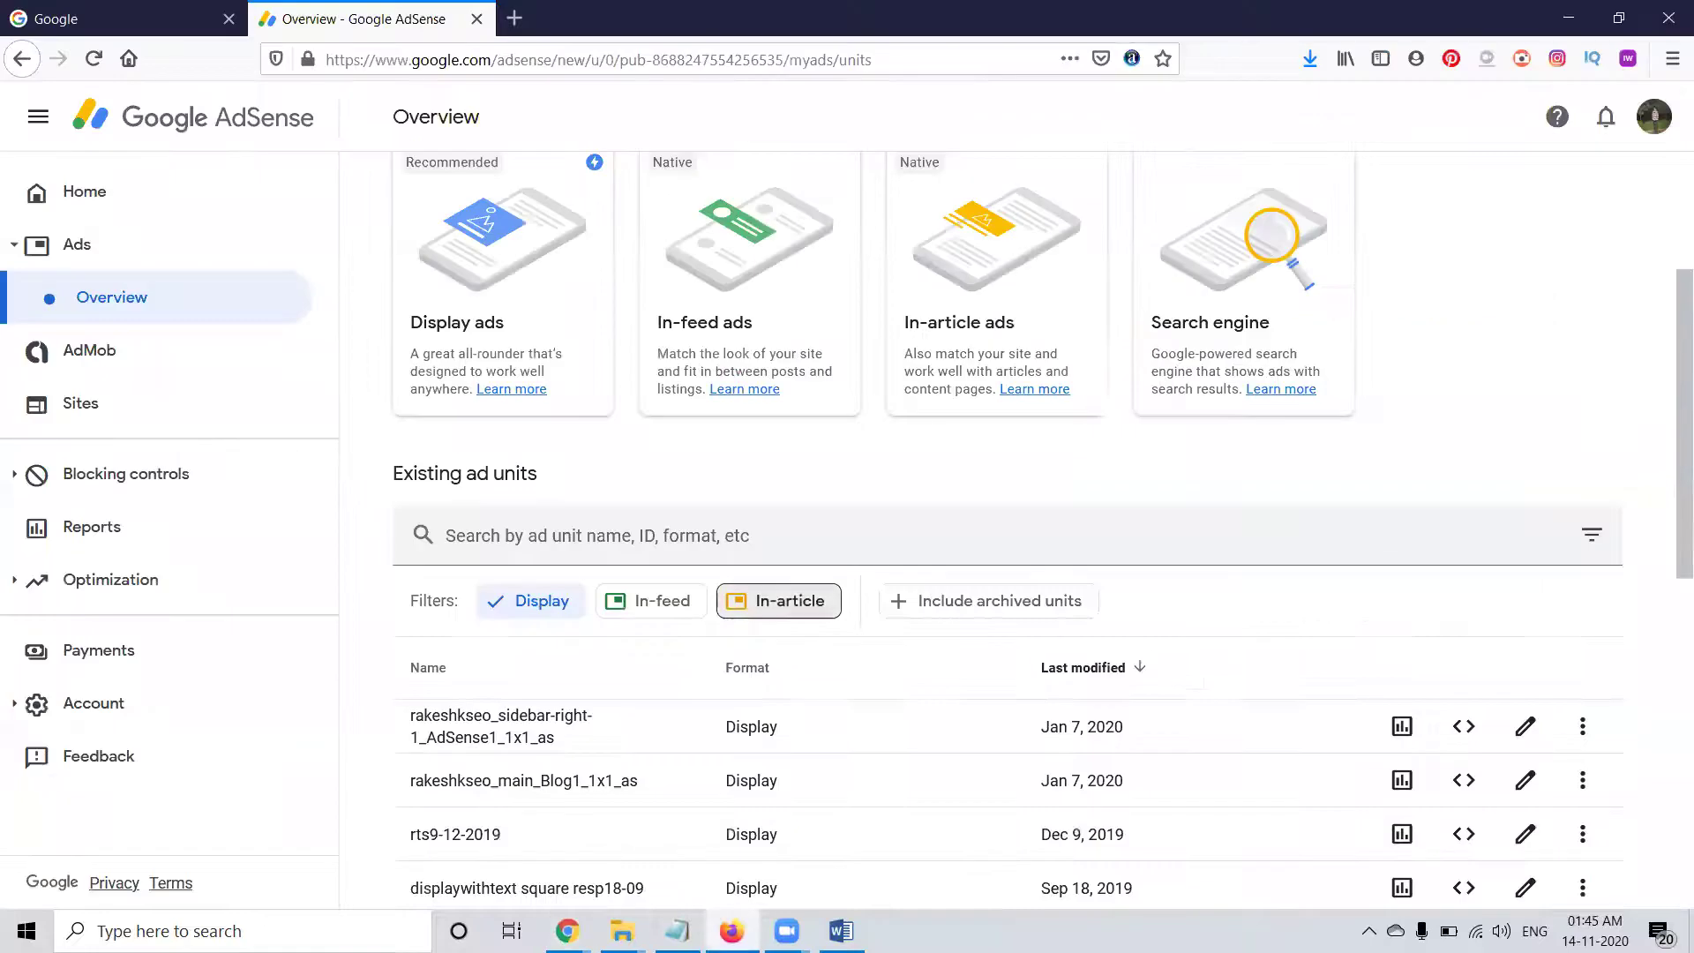